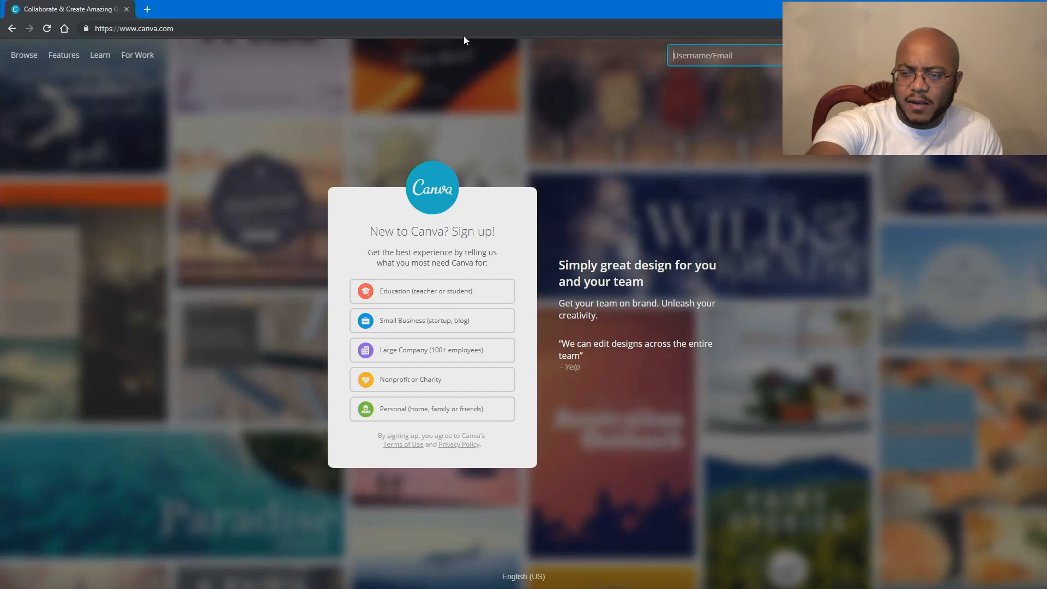
Step: Choose Nonprofit or Charity as the account purpose and sign up with email
click(420, 384)
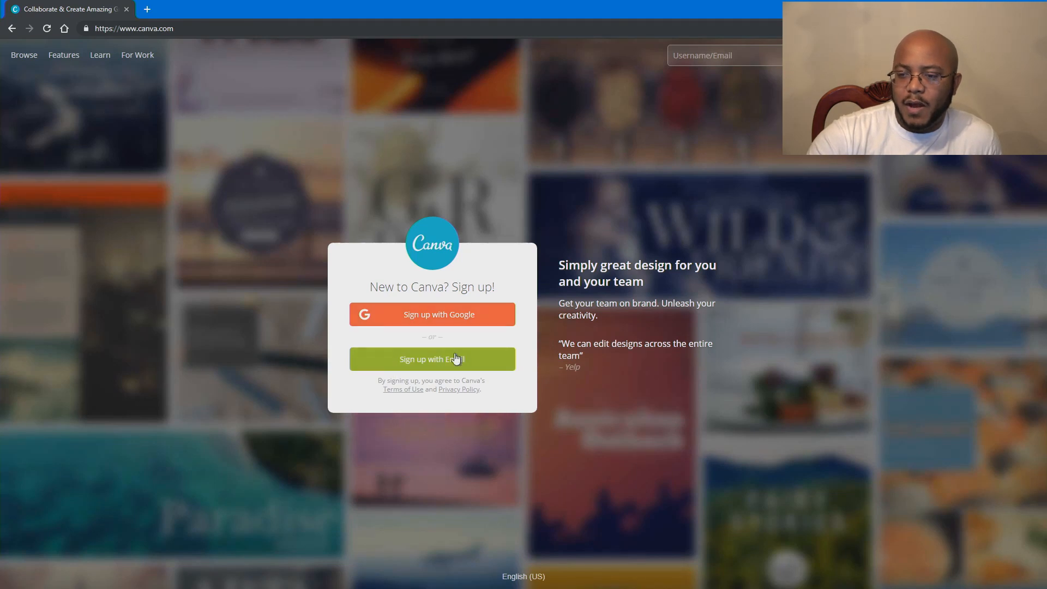
click(436, 369)
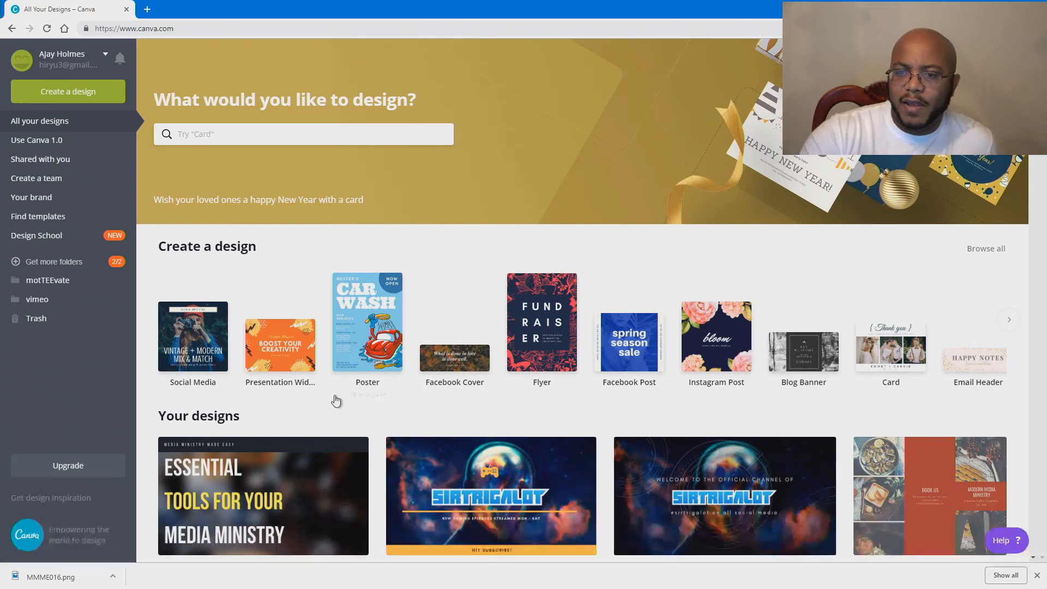
Step: Create a new Desktop Wallpaper design of 1920 × 1080 px, finding the format with the search term "wall"
click(87, 97)
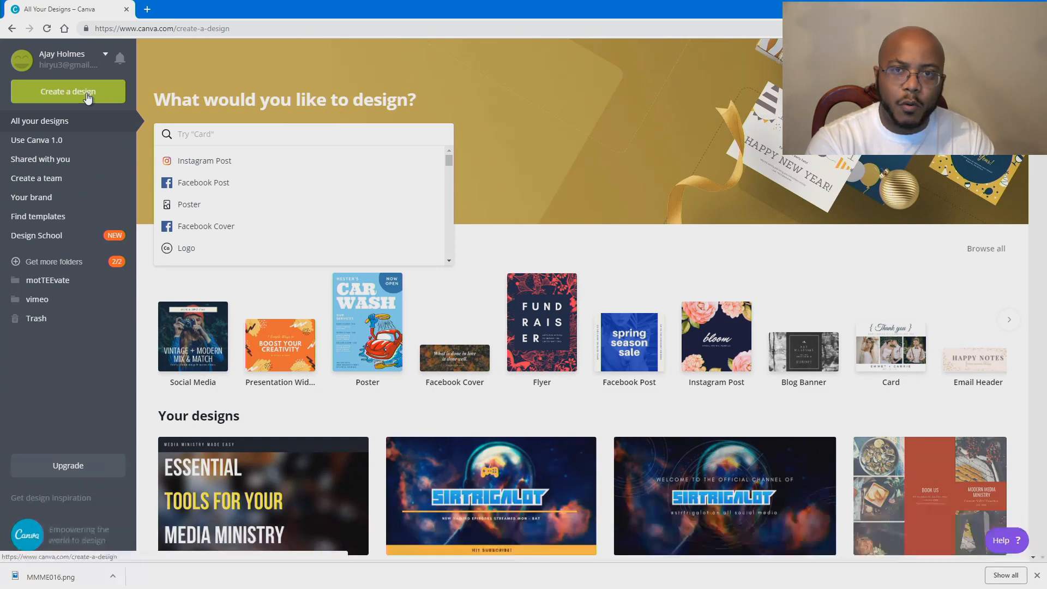
text(wall)
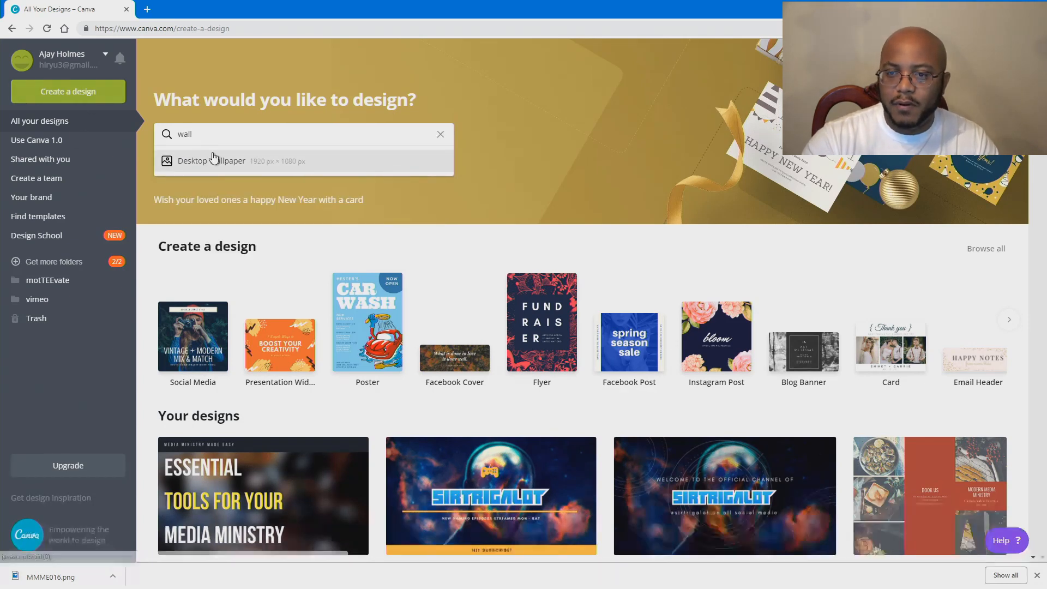
click(268, 165)
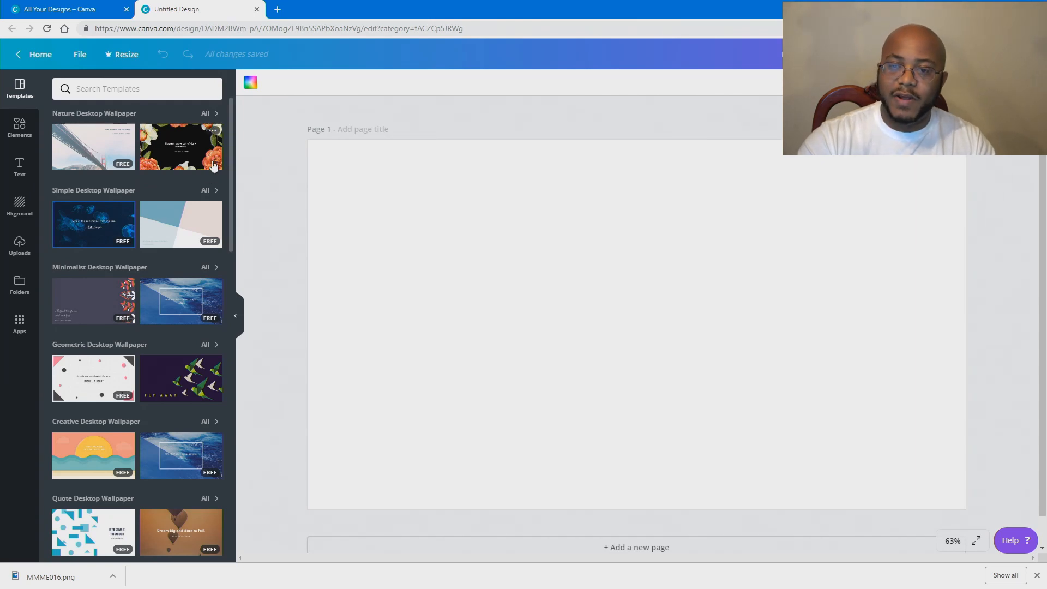
Step: Try several desktop wallpaper templates on the page and settle on the hot-air balloon quote template "Dream big and dare to fail."
click(187, 153)
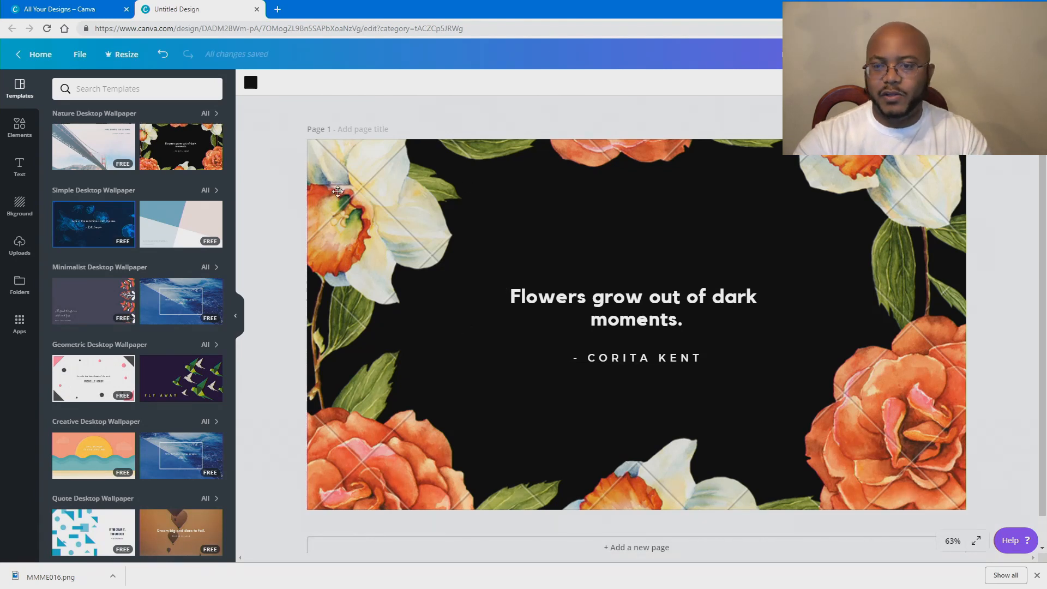
click(96, 145)
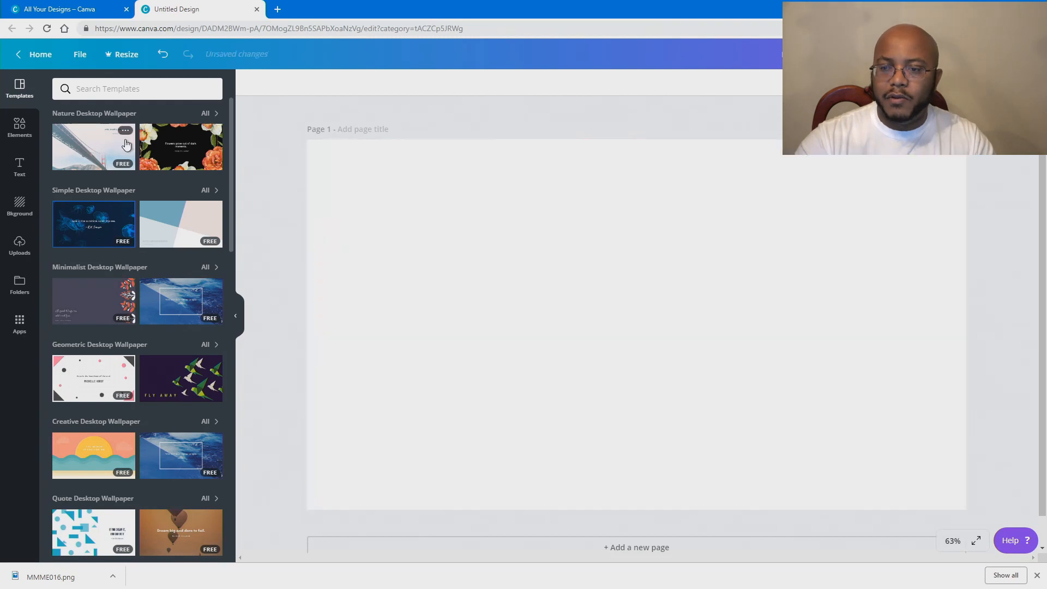
click(186, 217)
click(94, 223)
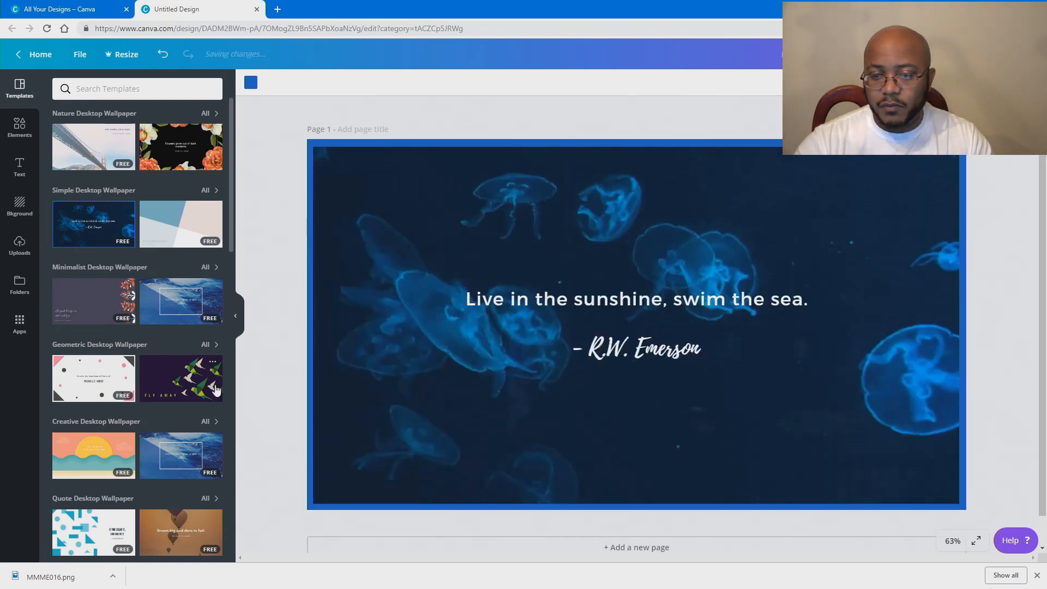
scroll(164, 305, down, 5)
click(172, 286)
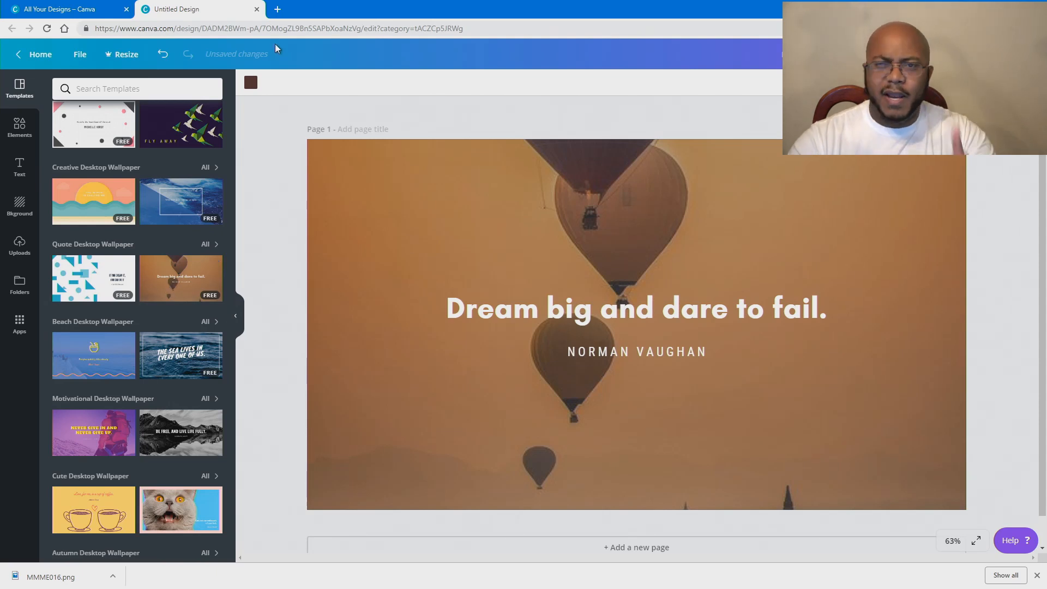
Step: Open pexels.com in a new browser tab and search its free photos for "church"
click(278, 9)
text(pexels.c)
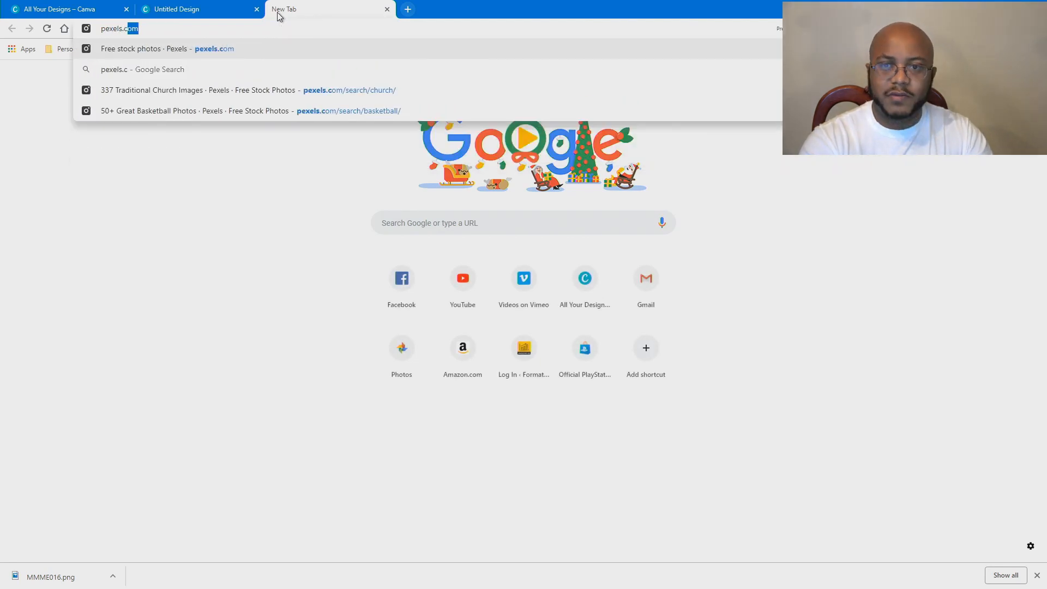
text(om)
key(Return)
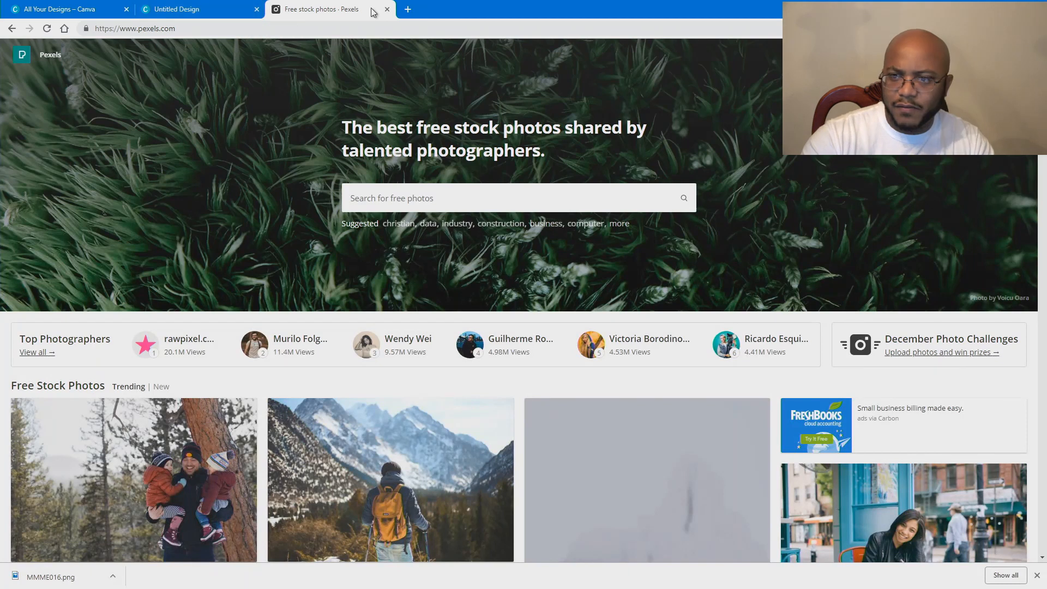
click(436, 197)
text(church)
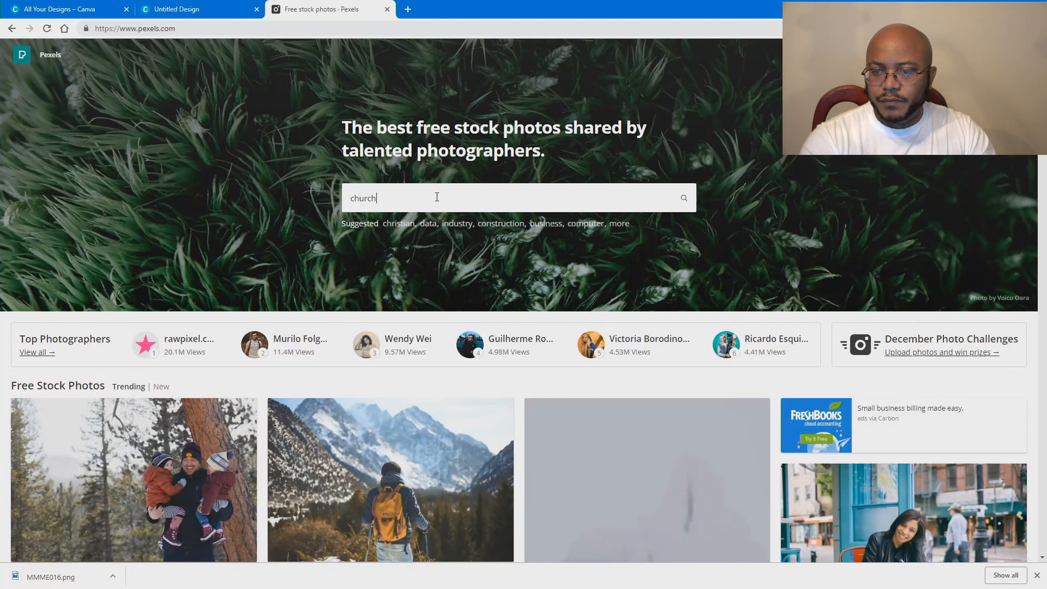
key(Return)
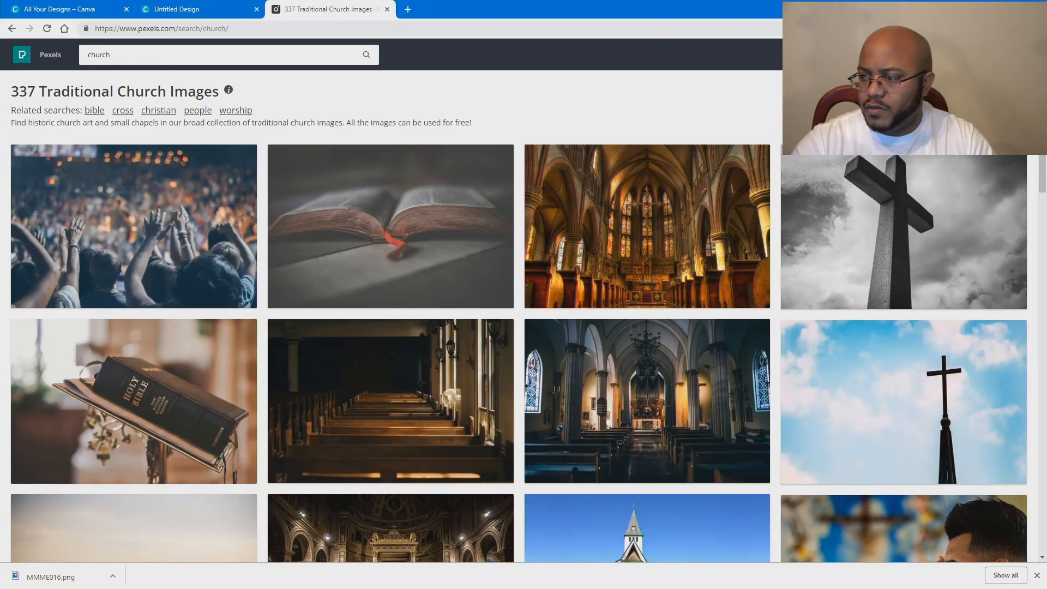
Step: Download the free photo of the church in a grassy field with mountains behind it, and return to the wallpaper design
scroll(781, 388, down, 2)
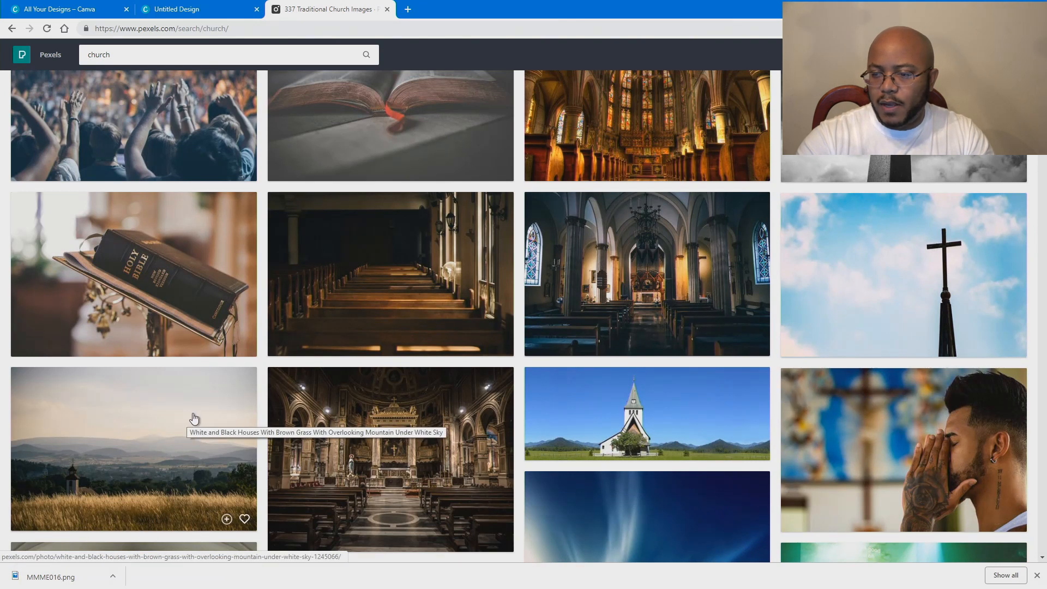
scroll(194, 418, down, 2)
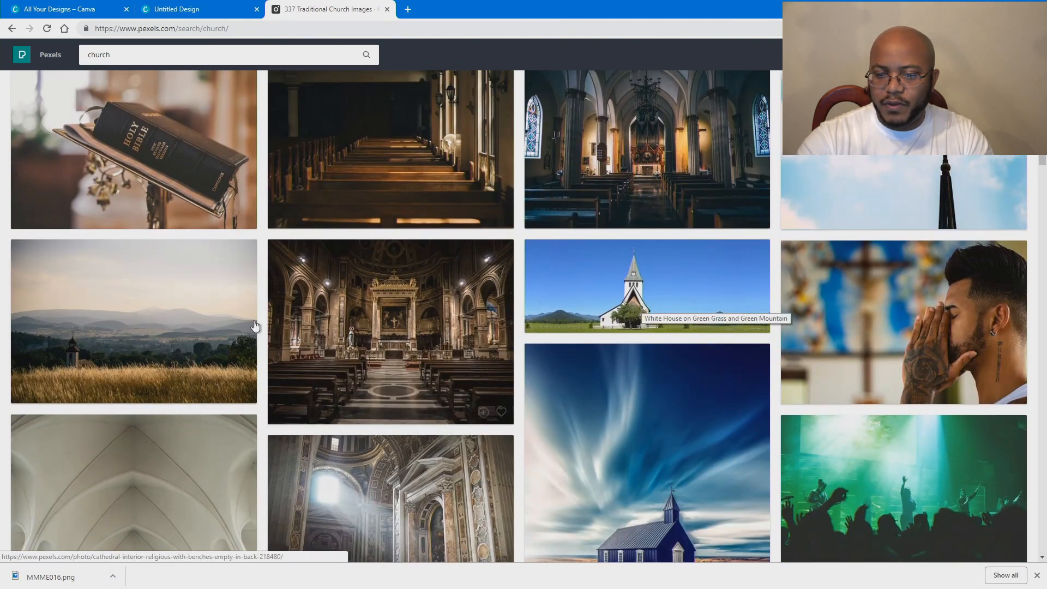
click(210, 306)
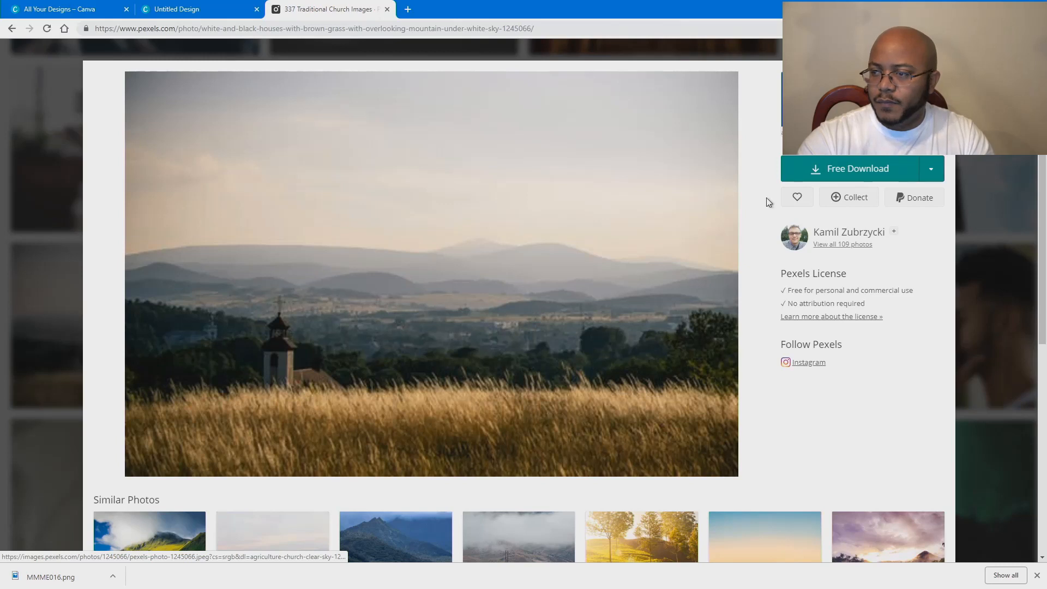
click(844, 172)
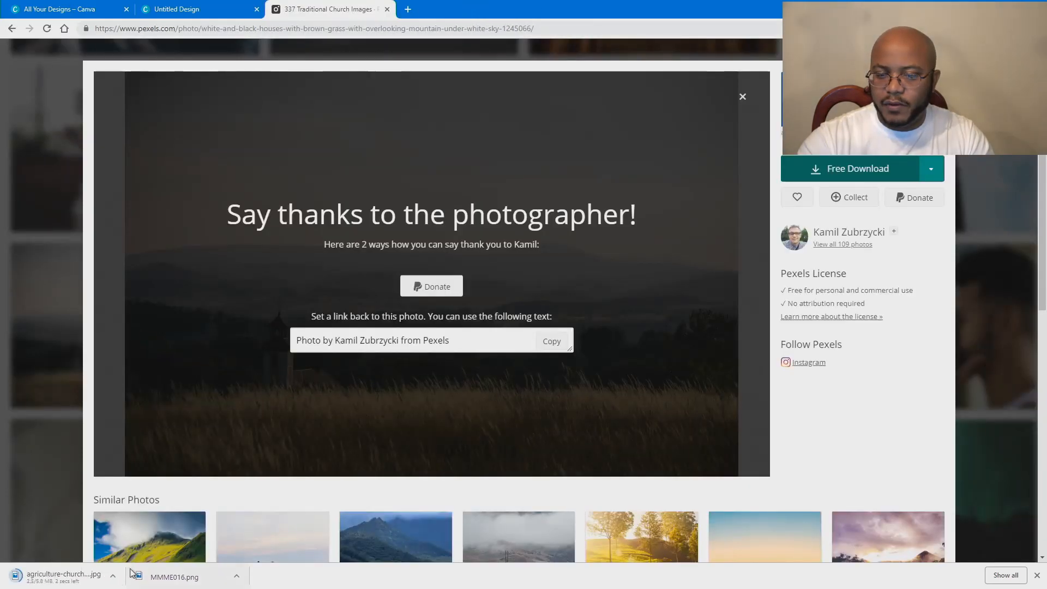
click(387, 9)
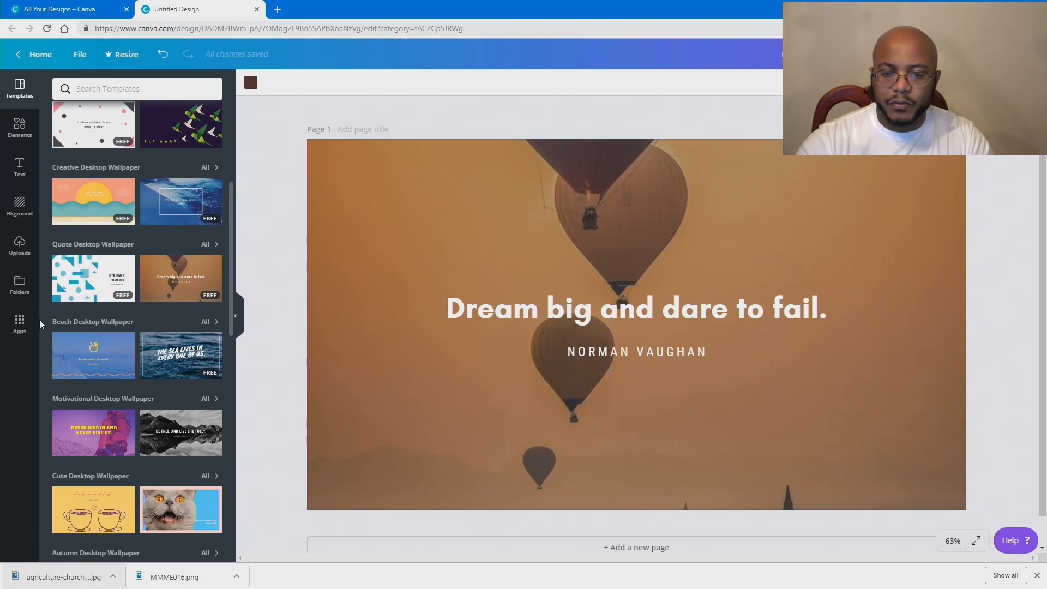
Step: Upload the downloaded agriculture-church-clear-sky-1245066.jpg photo to the design's image library
click(19, 246)
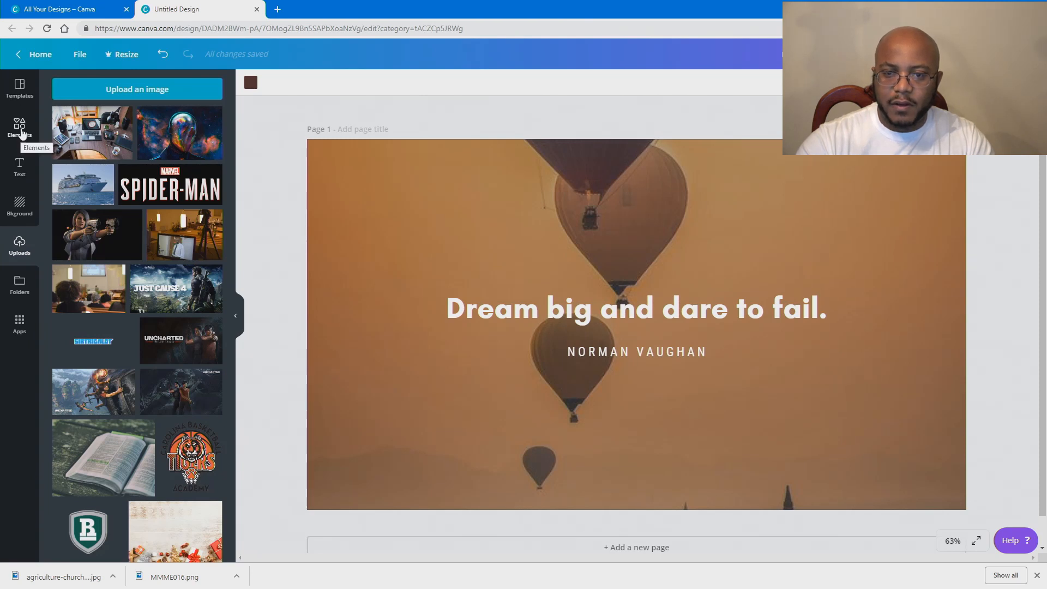
click(114, 90)
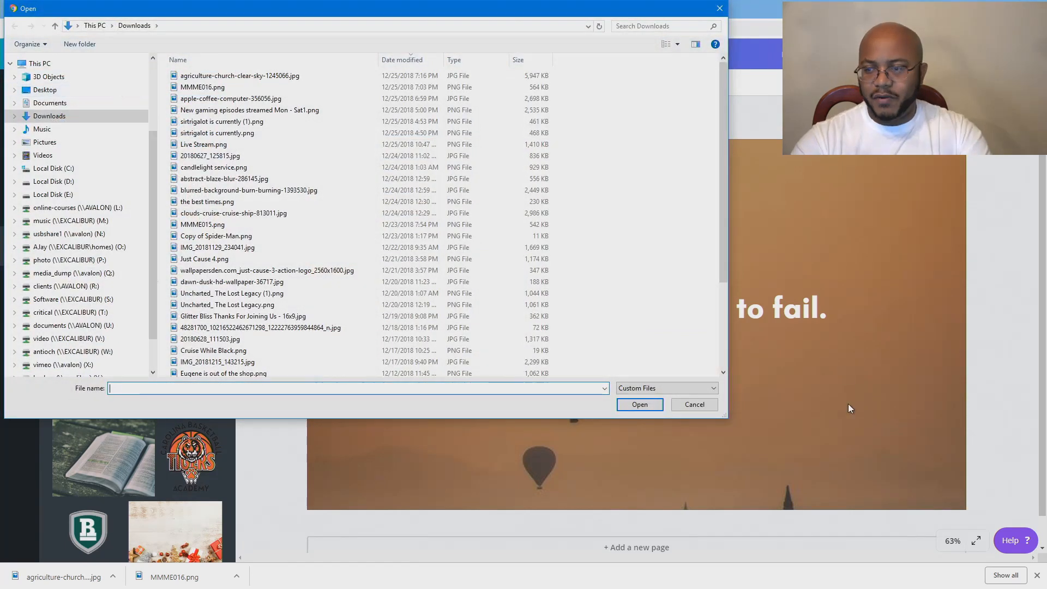
click(711, 406)
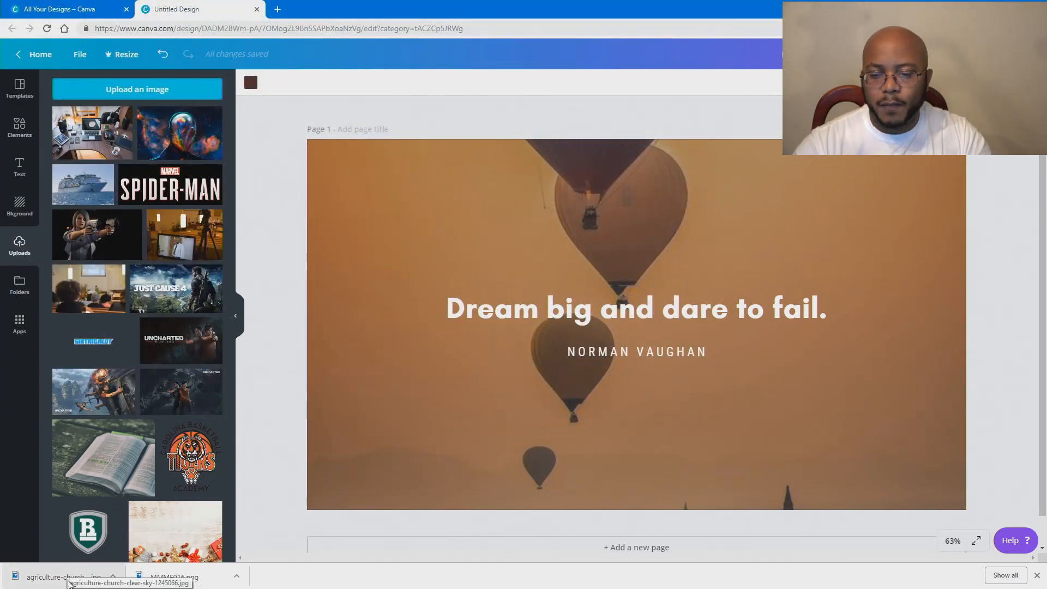
drag(53, 577, 128, 341)
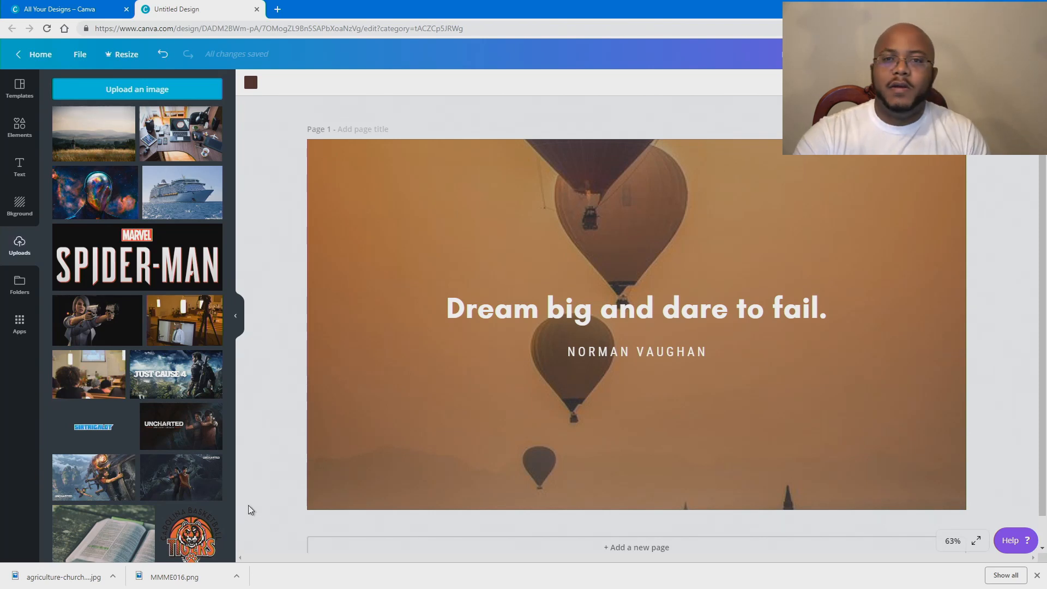
Step: Replace the template's balloon background with the uploaded church field photo so that it fills the page
click(94, 143)
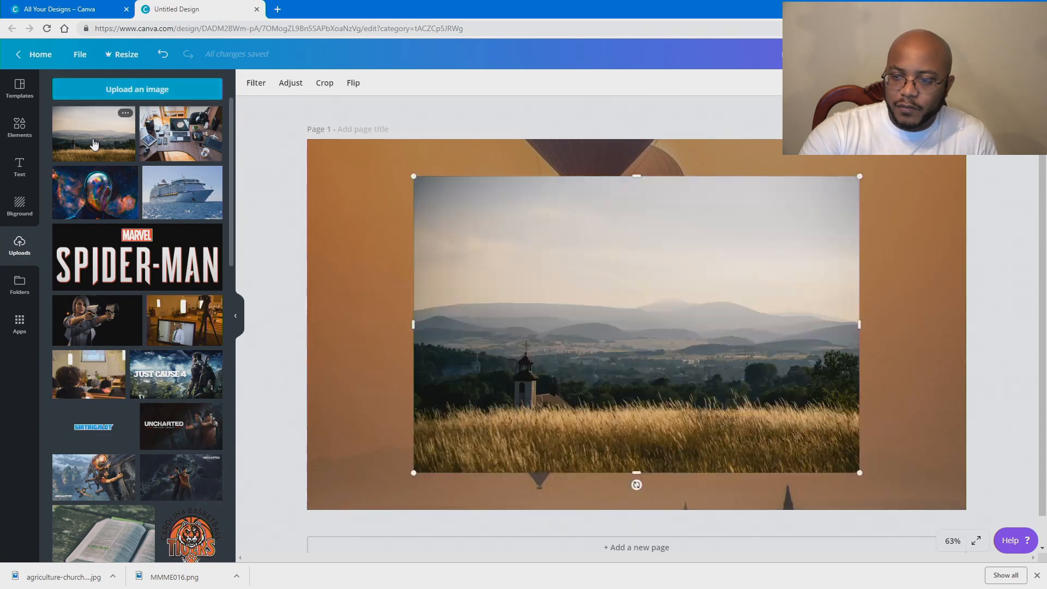
key(Delete)
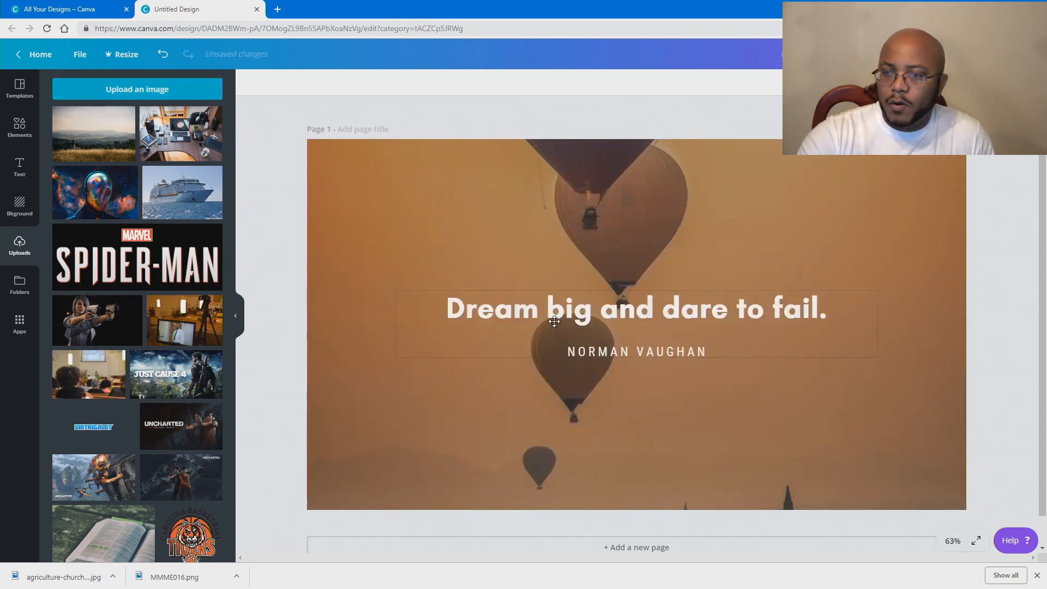
click(357, 170)
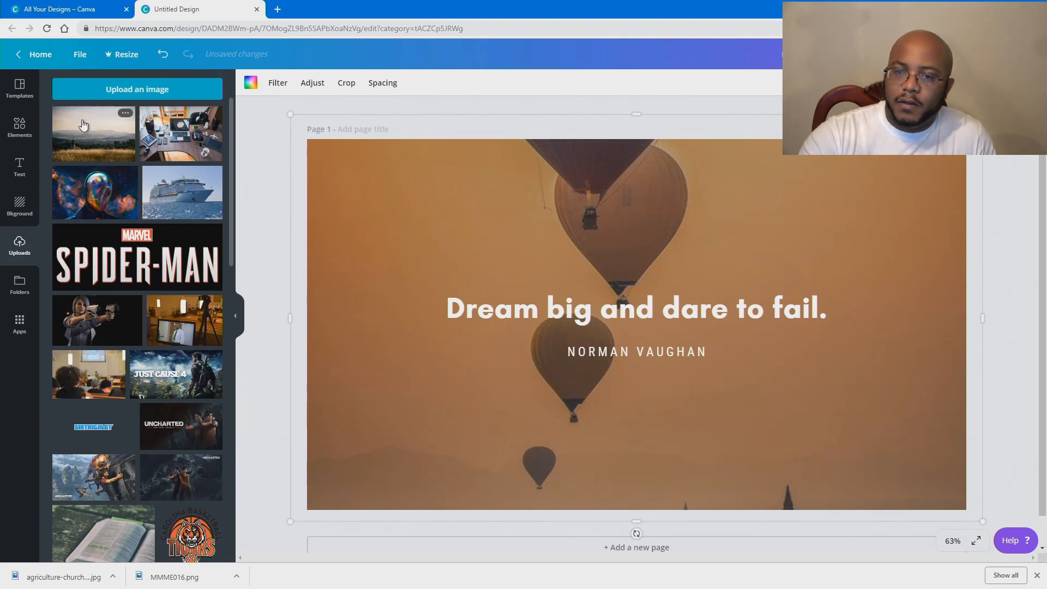
drag(93, 128, 318, 211)
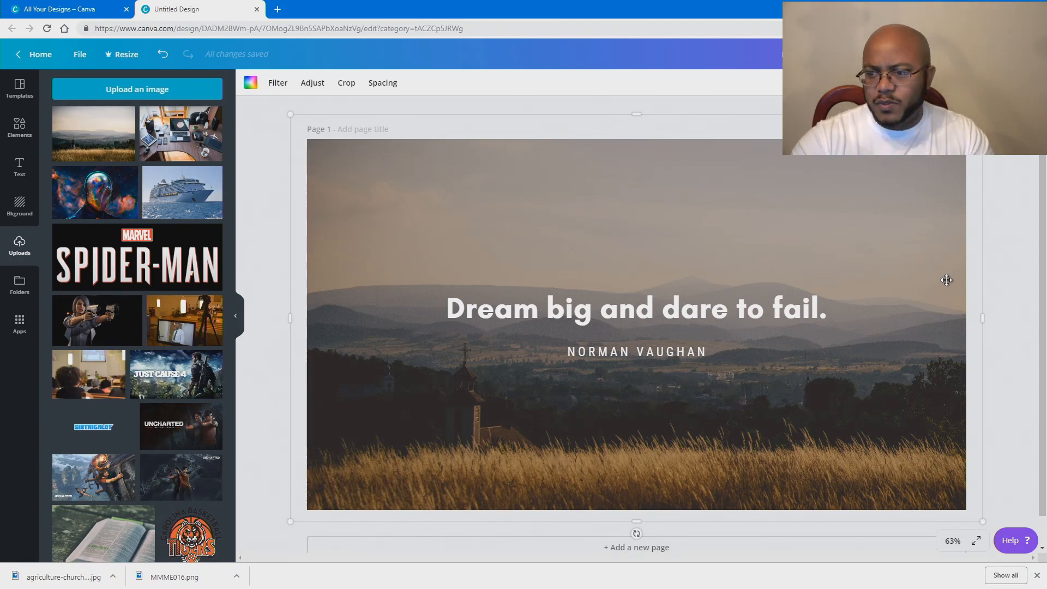
Step: Delete the whole text group containing the "Dream big and dare to fail." quote and its author line
click(738, 313)
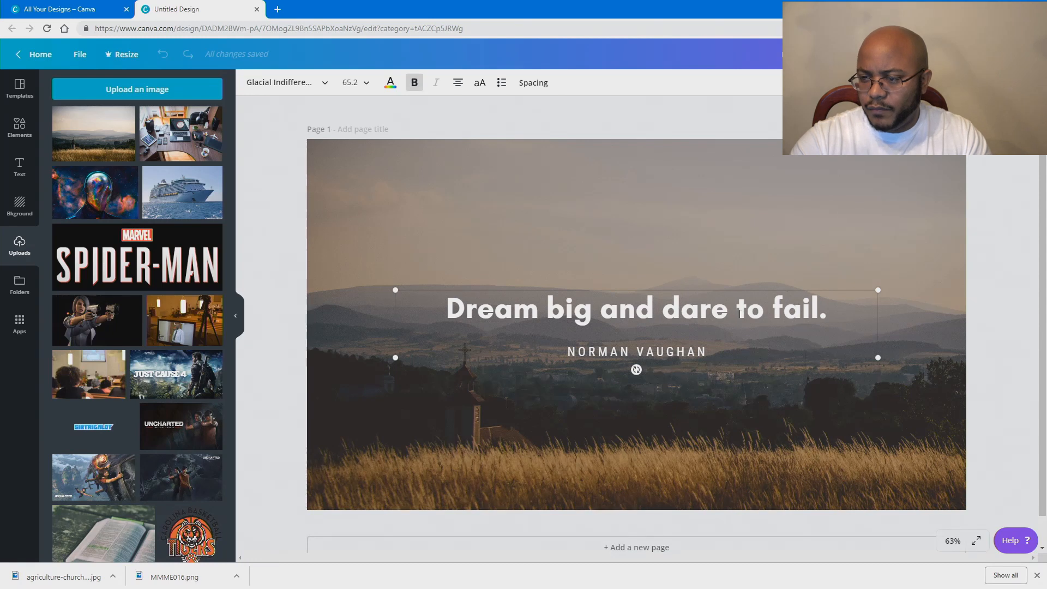
click(739, 313)
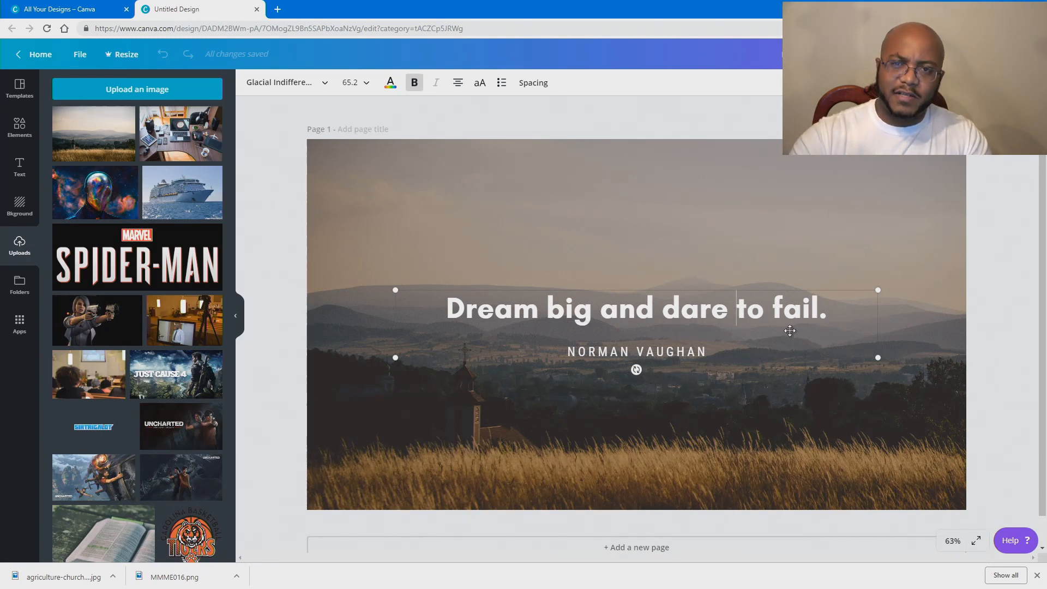
click(22, 166)
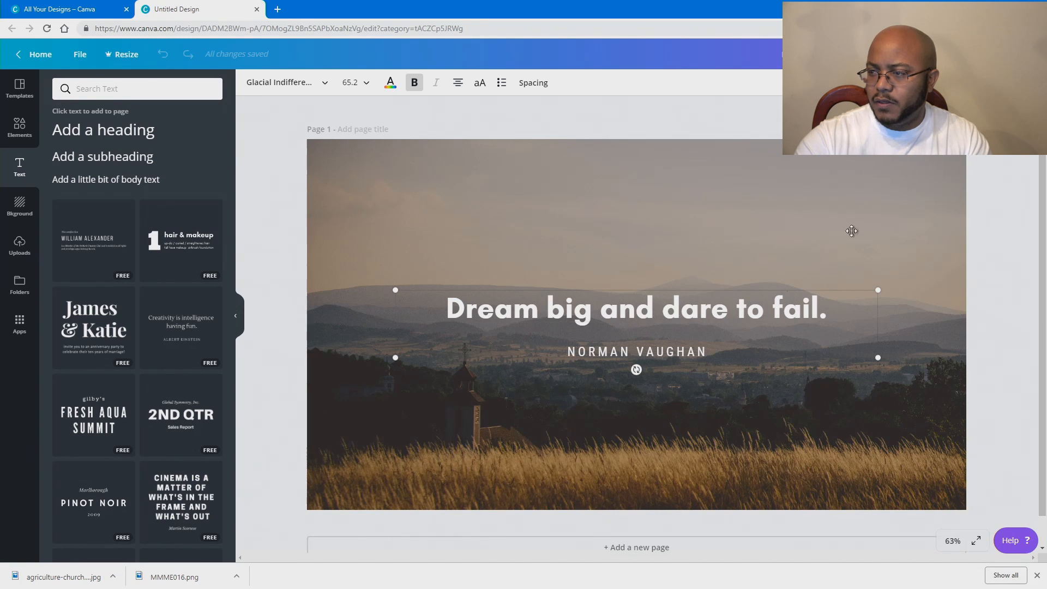
click(1031, 82)
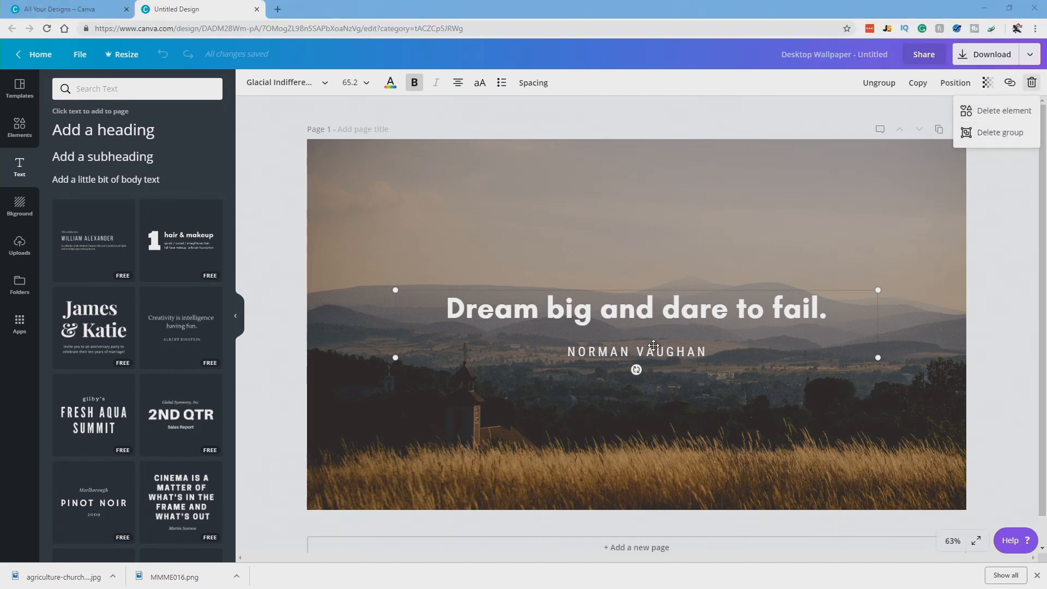
click(999, 132)
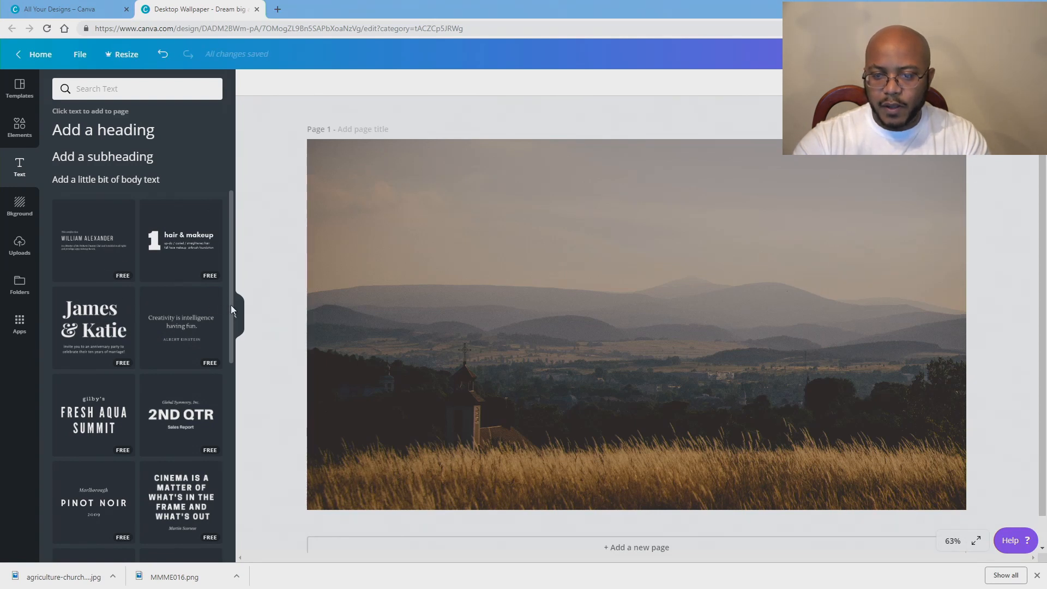
Step: Add the "2ND QTR Sales Report" text combination, enlarged to about 1,180 × 438 px and centred on the page
drag(231, 306, 227, 365)
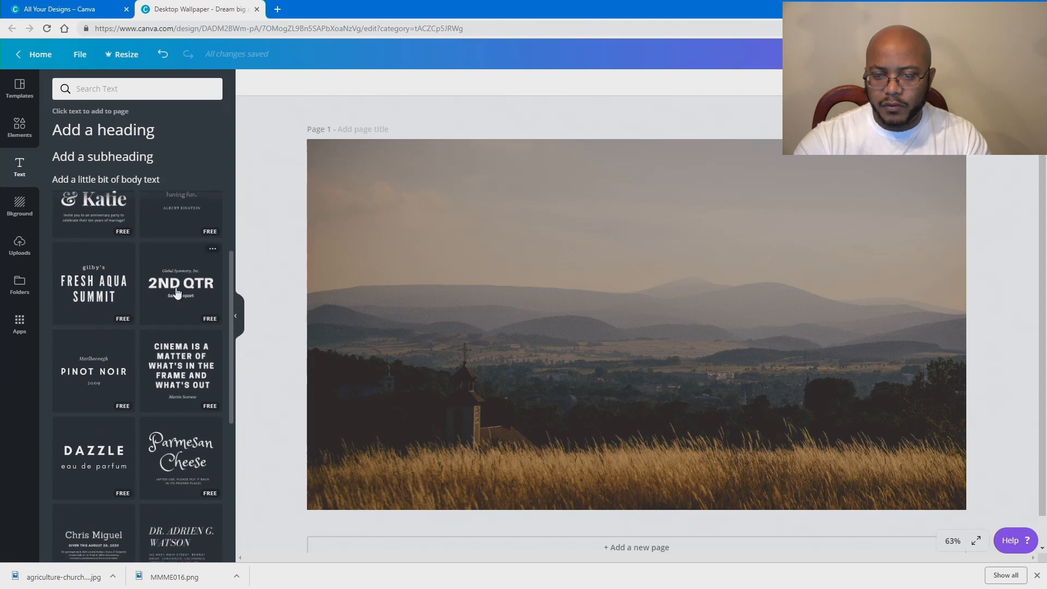
drag(186, 283, 667, 313)
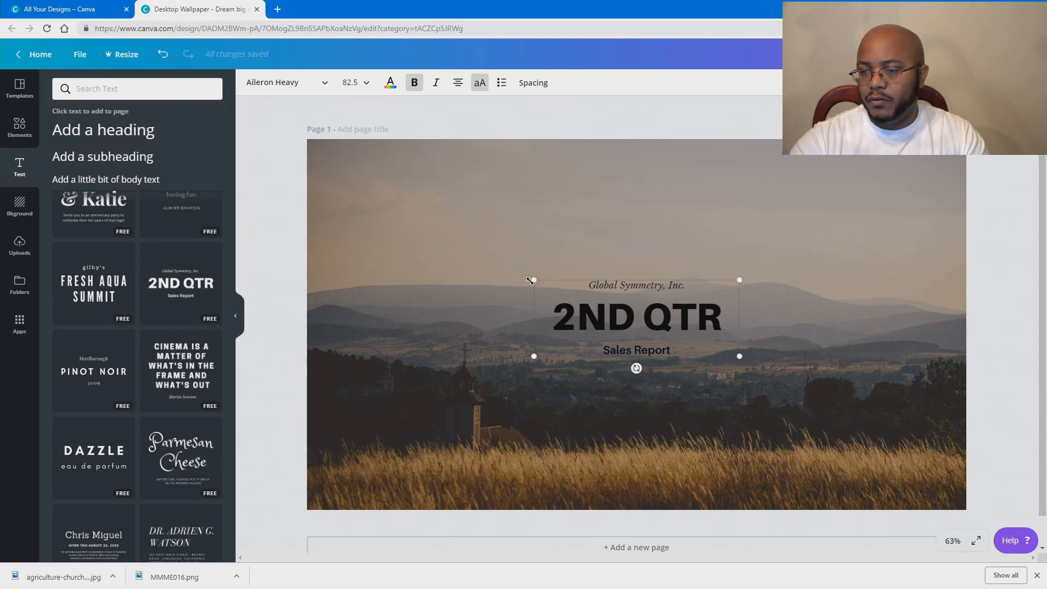
drag(532, 278, 341, 180)
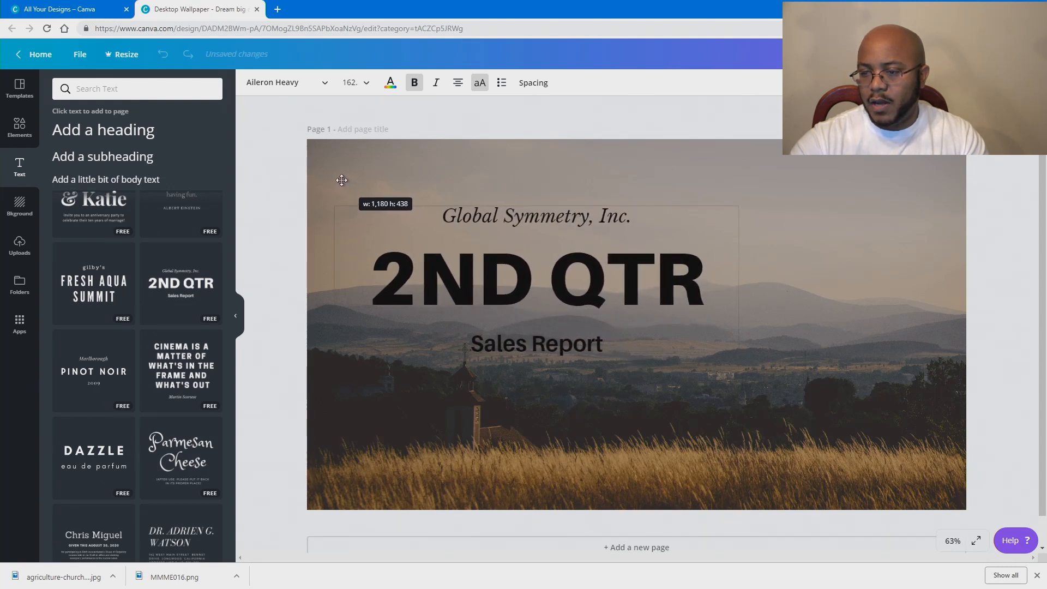
drag(556, 283, 655, 327)
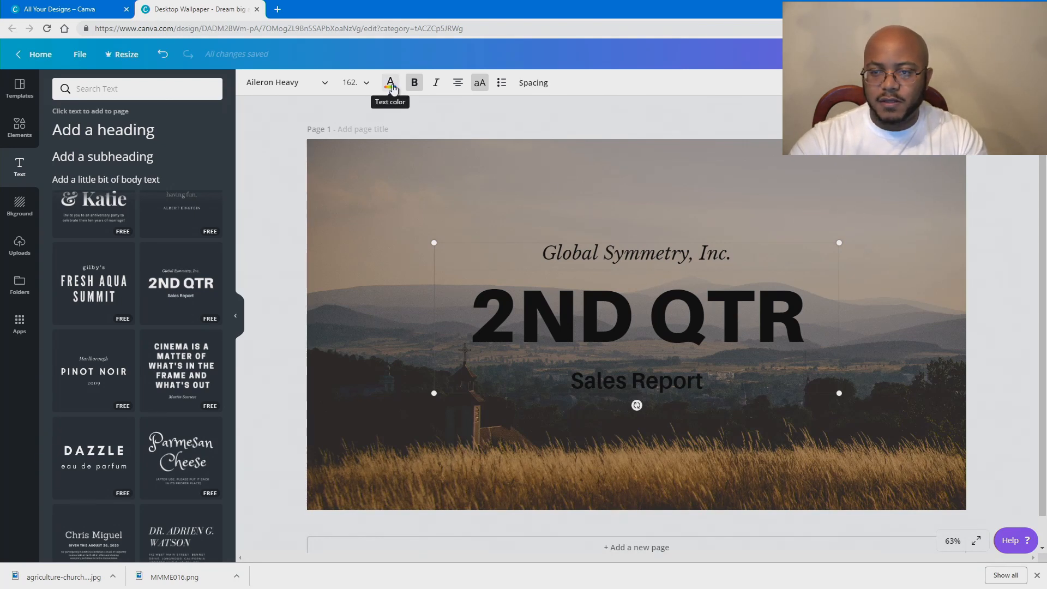
Step: Recolour the large "2ND QTR" heading to the white default colour
click(392, 87)
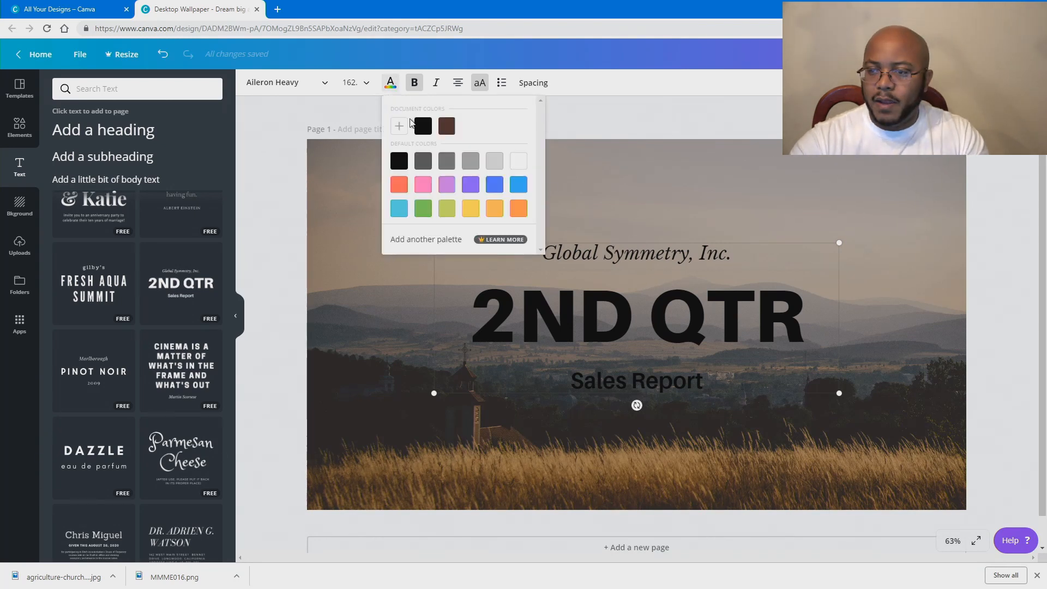
click(519, 164)
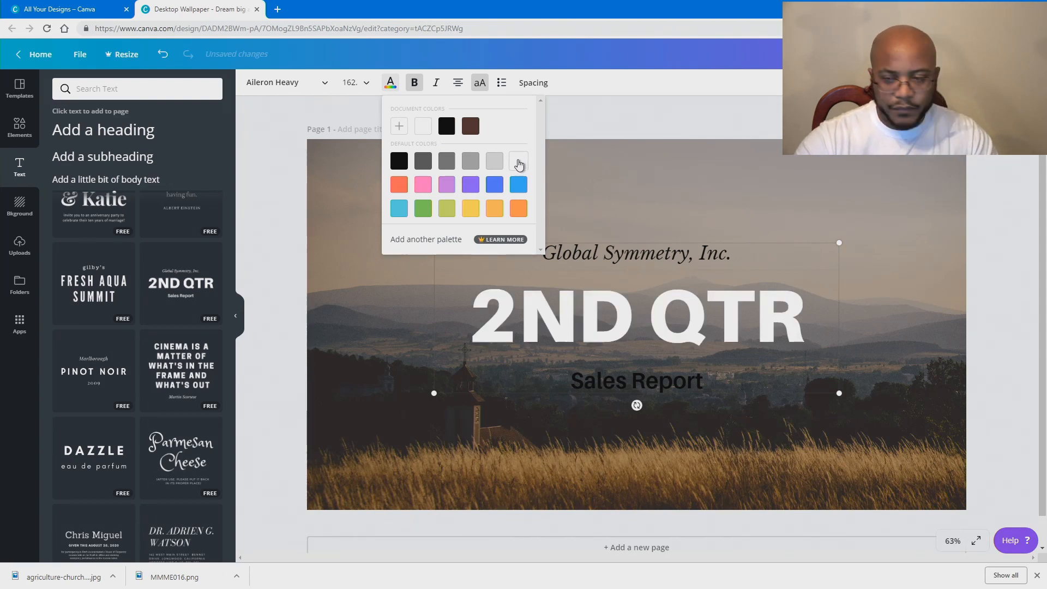
click(1005, 232)
Step: Recolour the "Global Symmetry, Inc." line above the heading to the same white as the heading
double_click(746, 256)
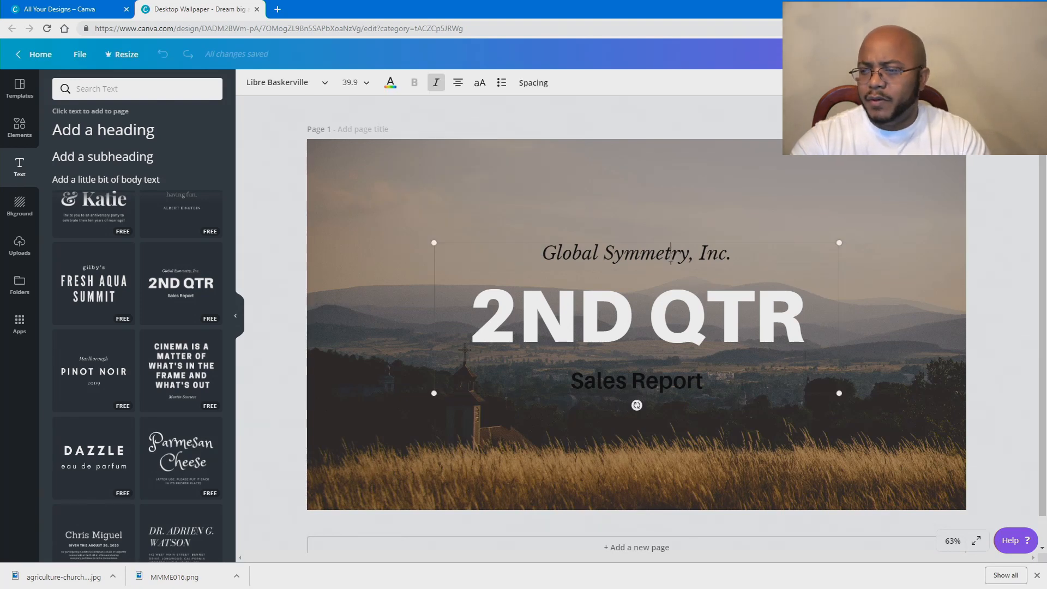
drag(746, 256, 539, 253)
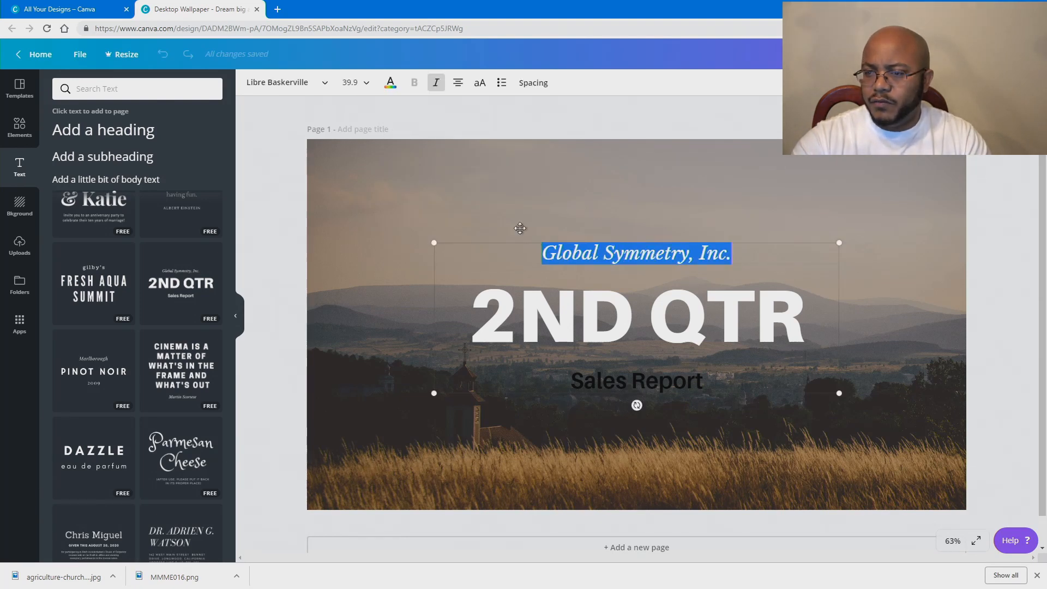
click(390, 83)
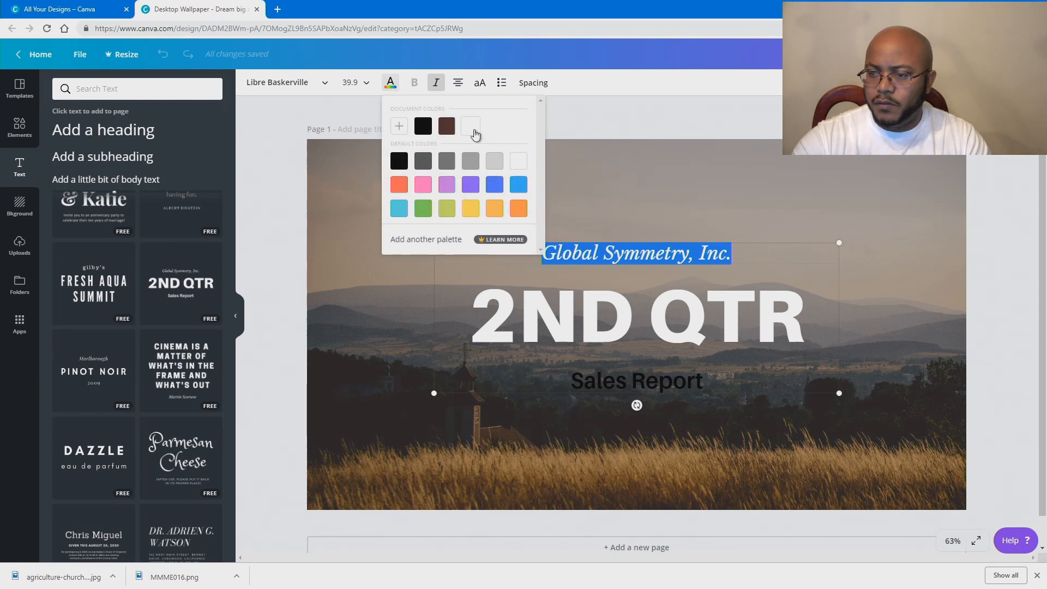
click(997, 221)
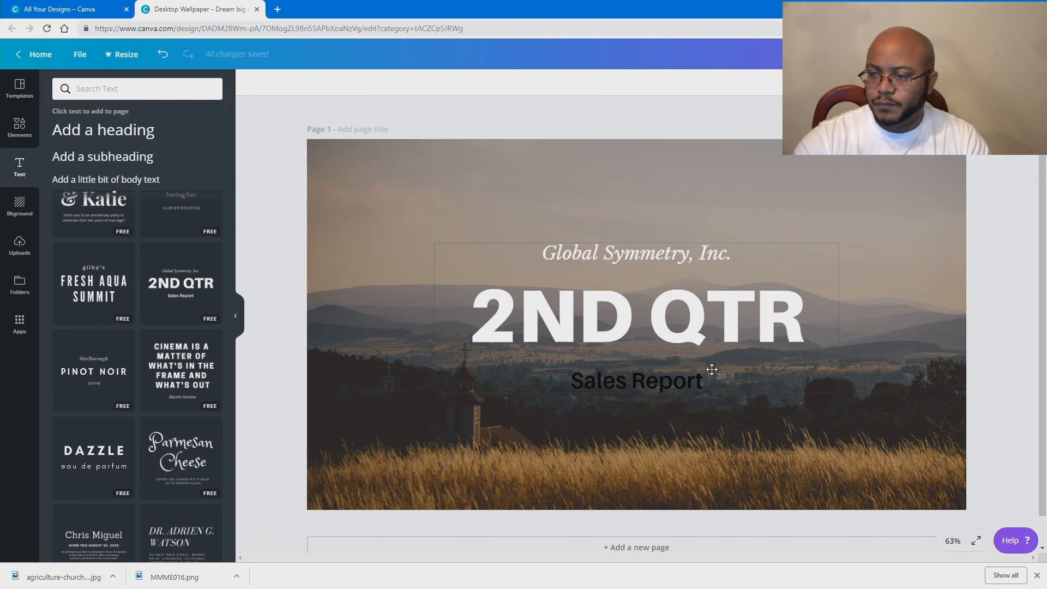
Step: Recolour the "Sales Report" line below the heading to the white document colour
click(689, 380)
drag(711, 379, 573, 367)
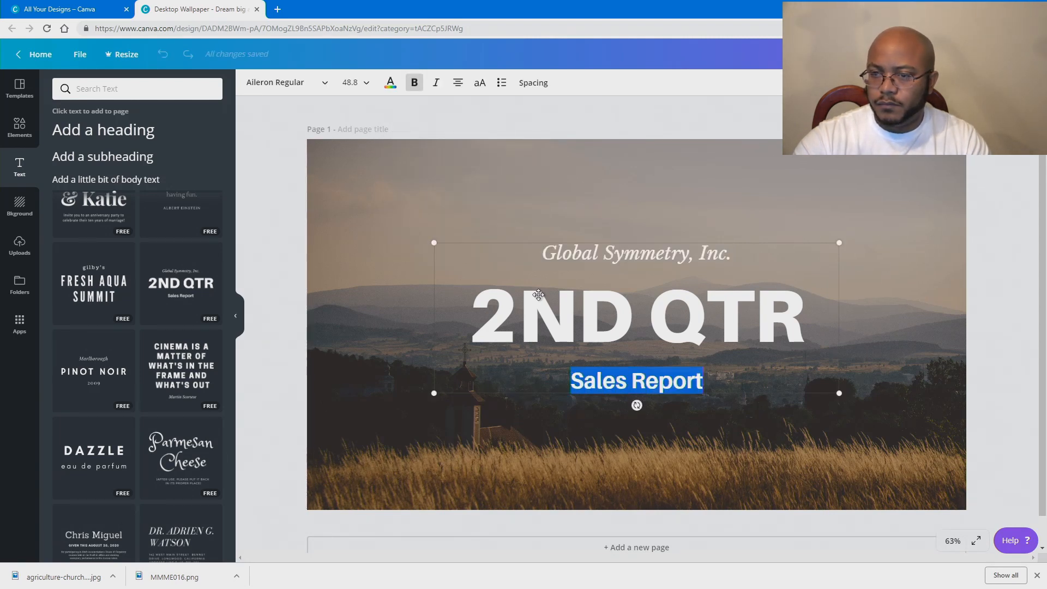
click(390, 83)
click(470, 127)
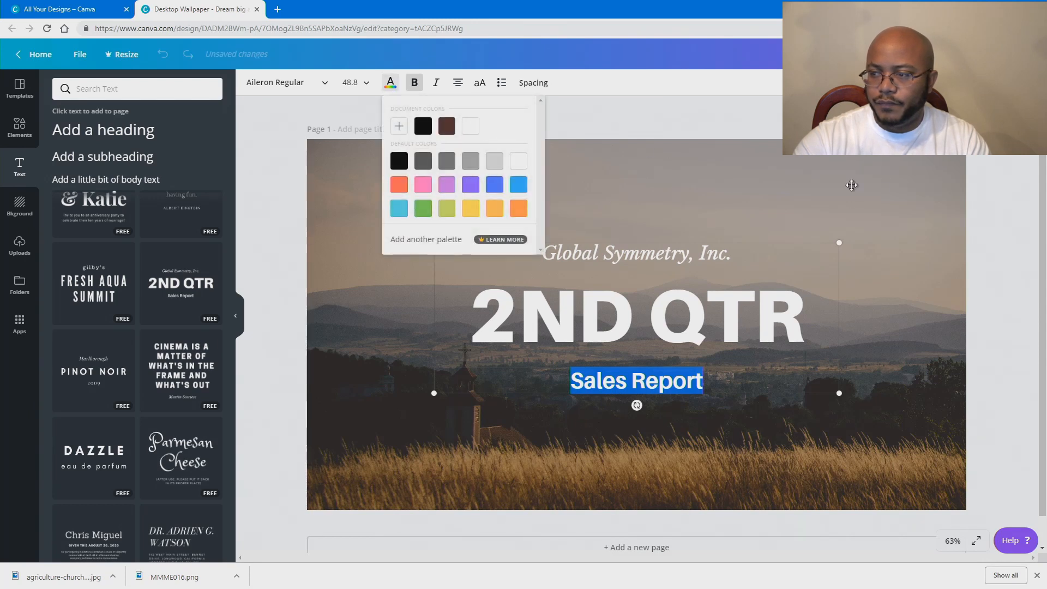
click(990, 176)
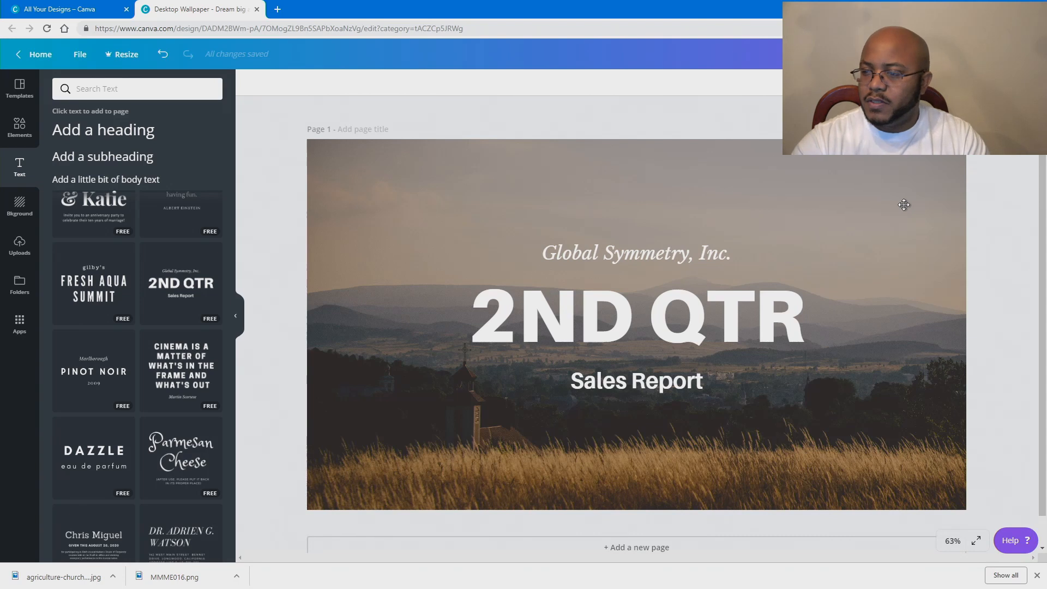
Step: Replace the "2ND QTR" heading text with "WELCOME"
click(610, 257)
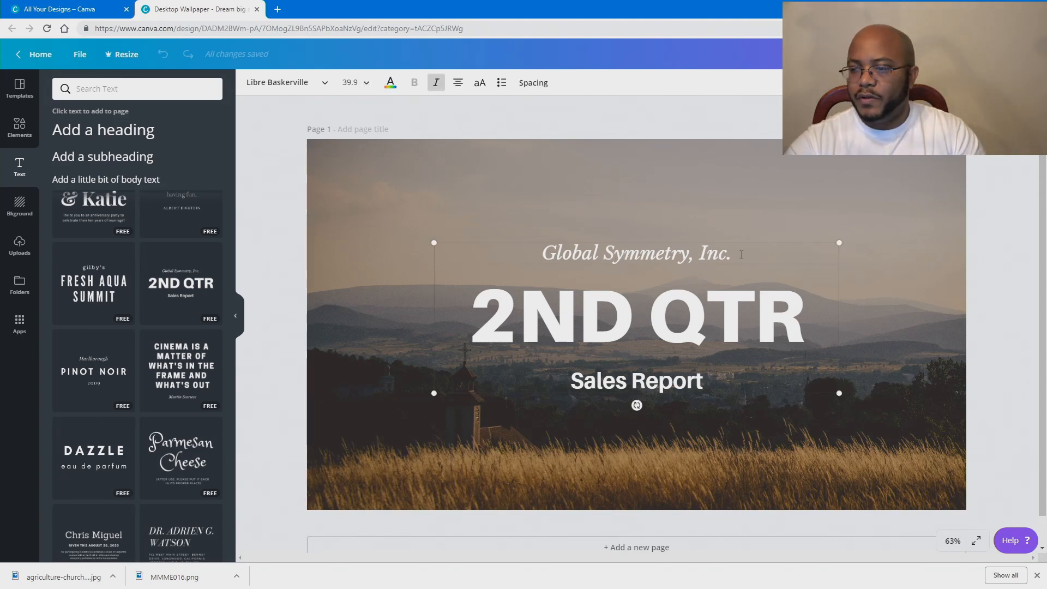
drag(741, 254, 550, 254)
click(700, 315)
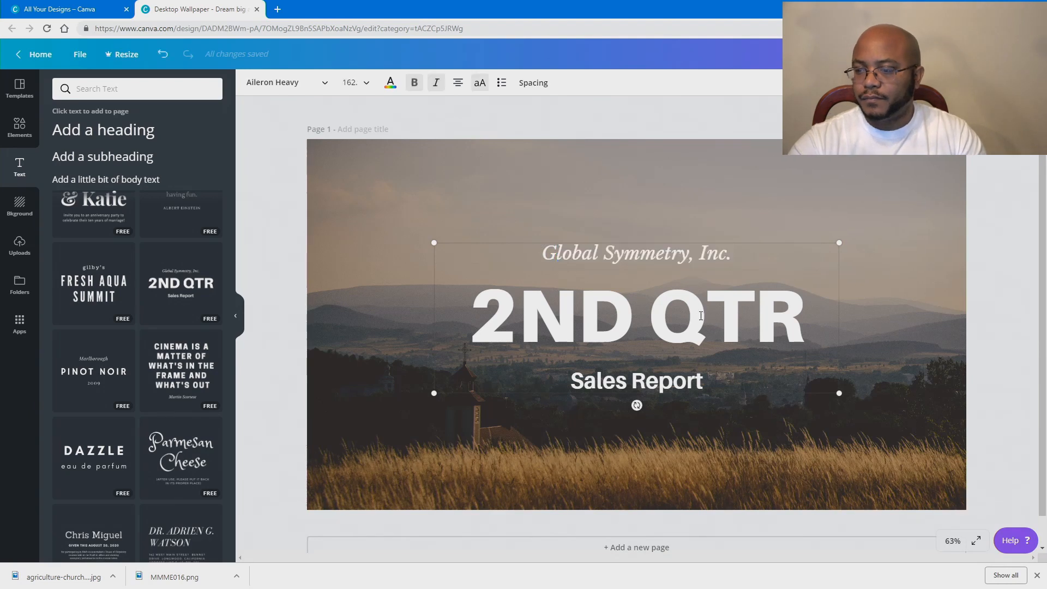
drag(805, 314, 478, 310)
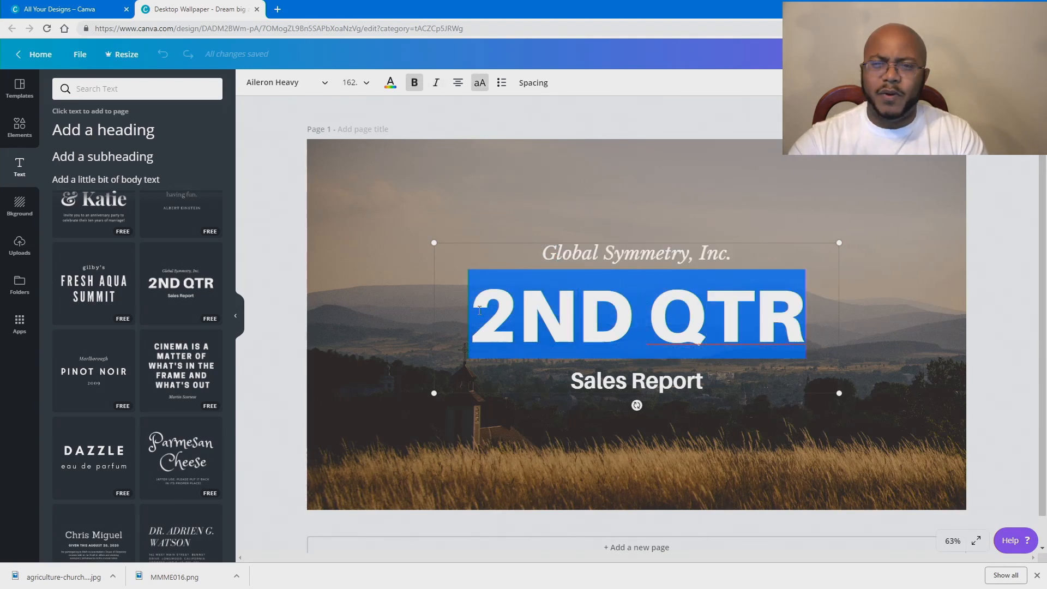
text(WELCOME)
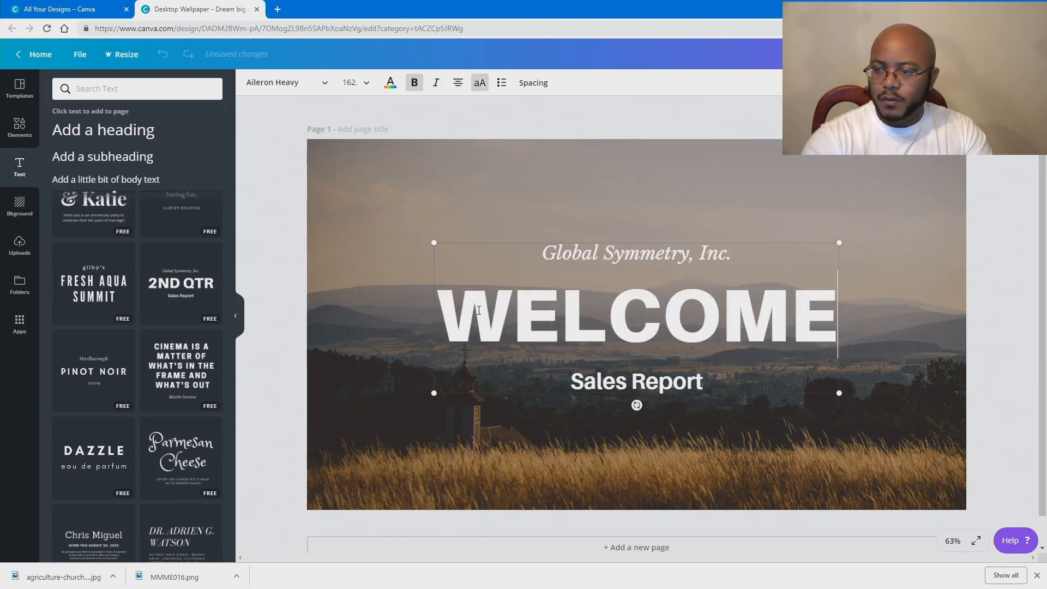
Step: Replace the "Global Symmetry, Inc." line above the heading with "Prototype Church"
click(707, 254)
drag(731, 254, 536, 246)
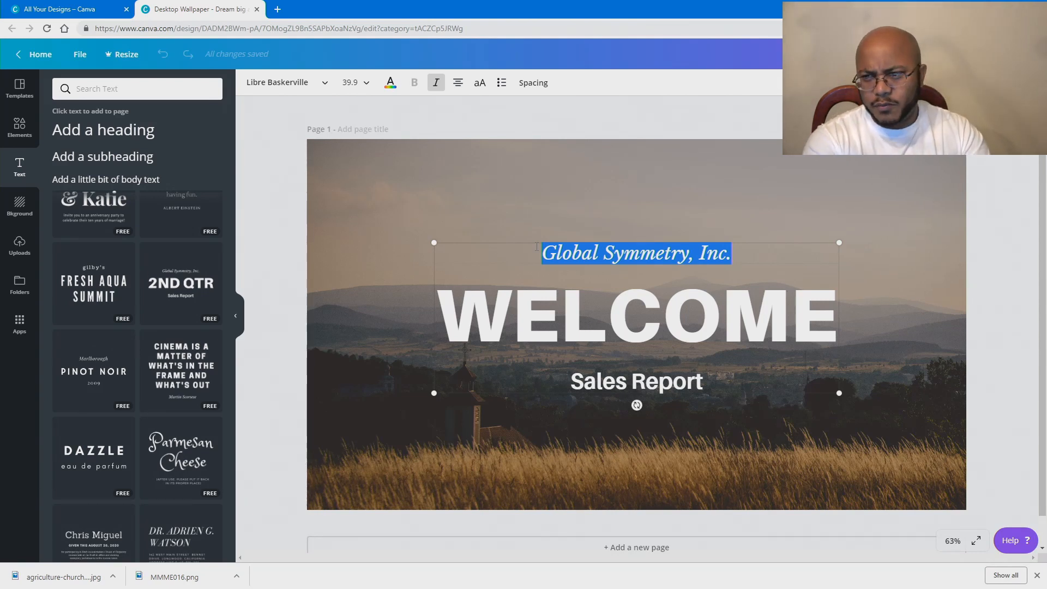
text(Pro)
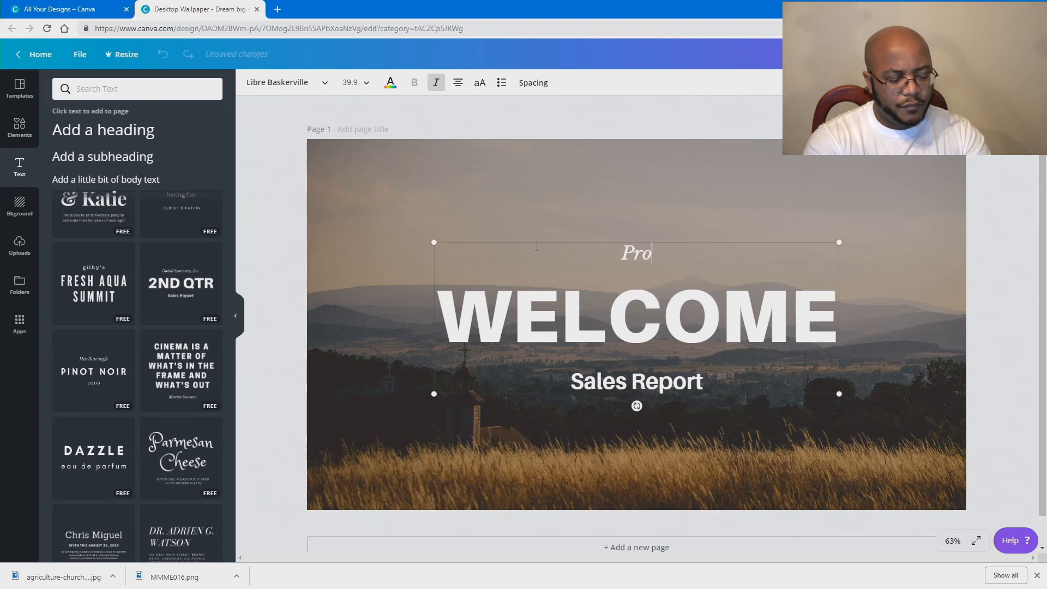
text(totype)
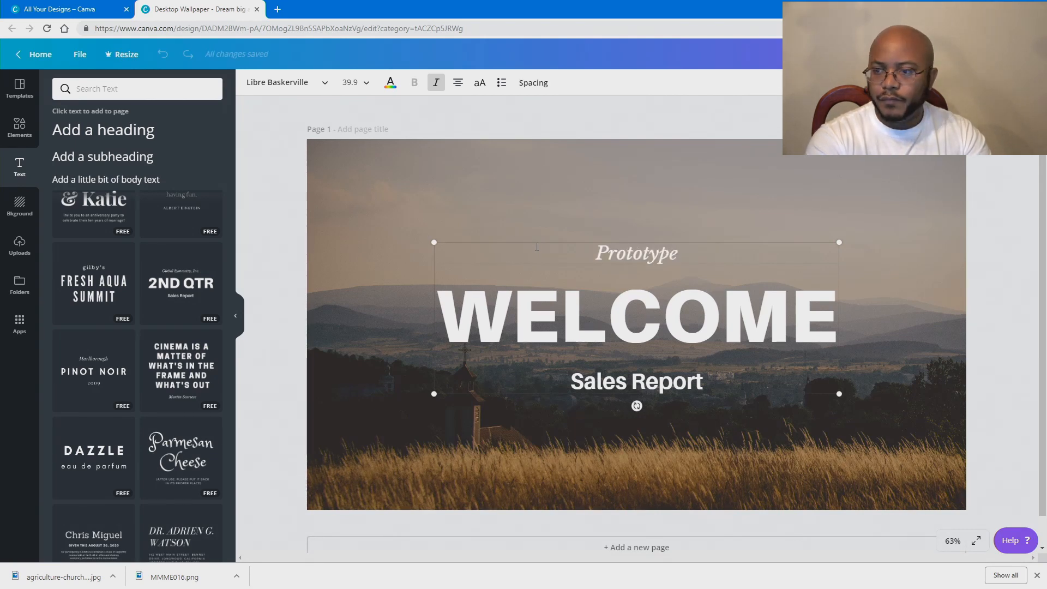
text( Church)
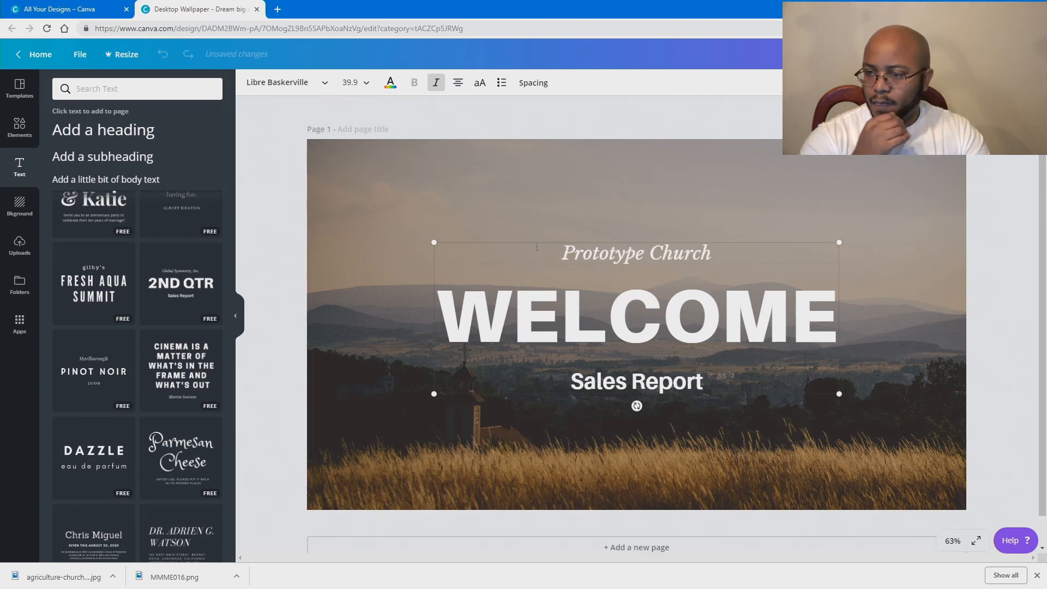
Step: Replace the "Sales Report" line below the heading with "Live Stream Starts @ 10:00 am"
click(658, 382)
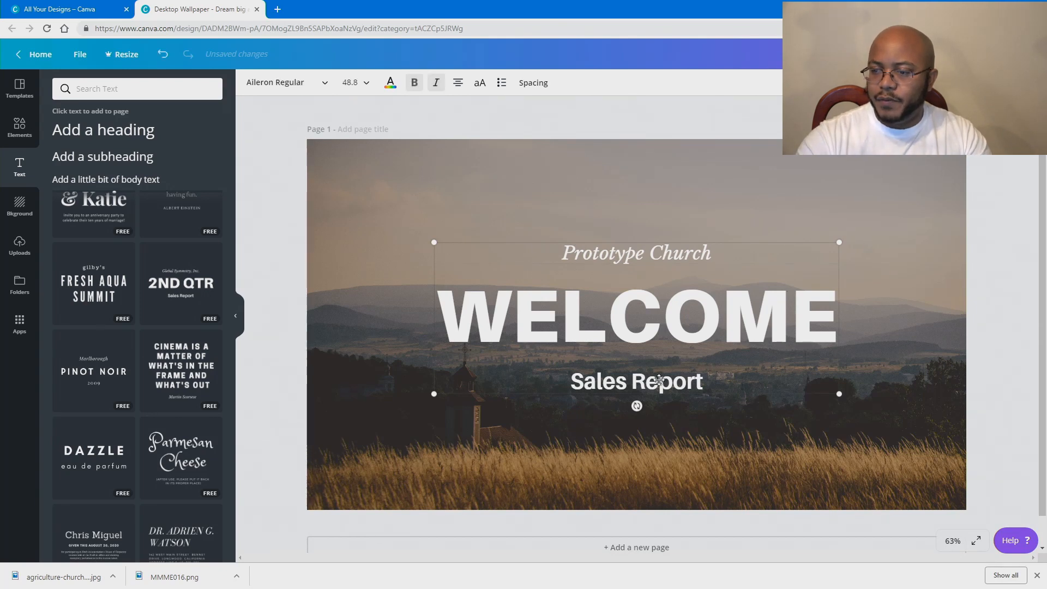
drag(711, 378, 577, 368)
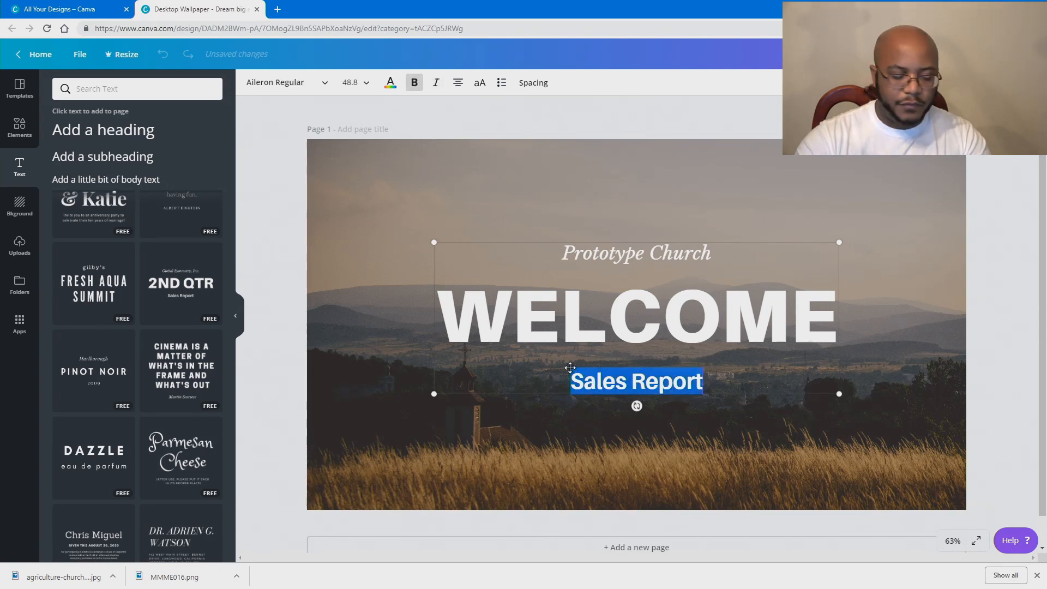
text(Thanks)
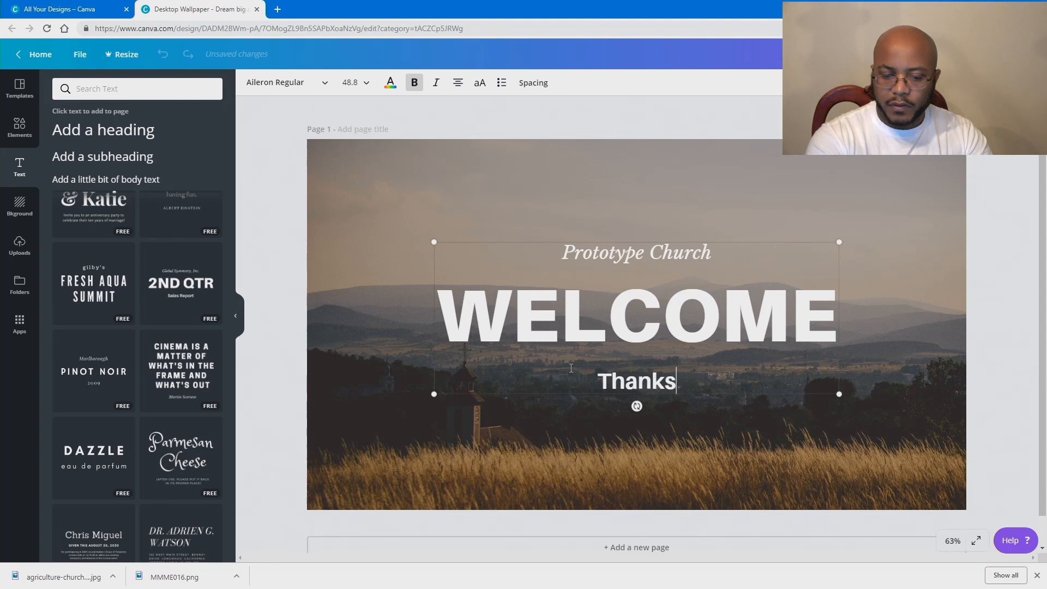
text( for J)
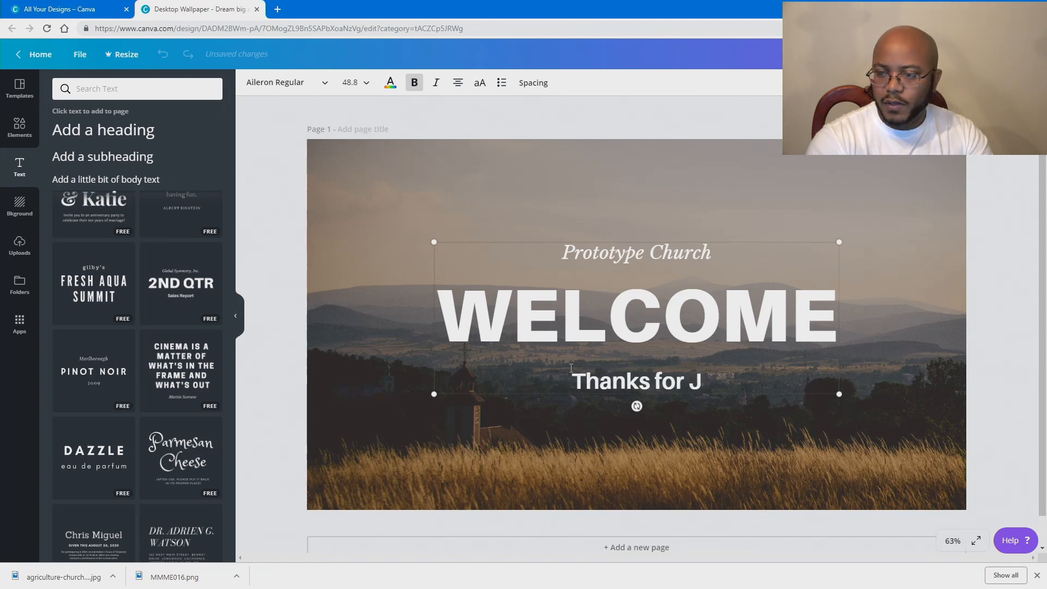
key(ctrl+a)
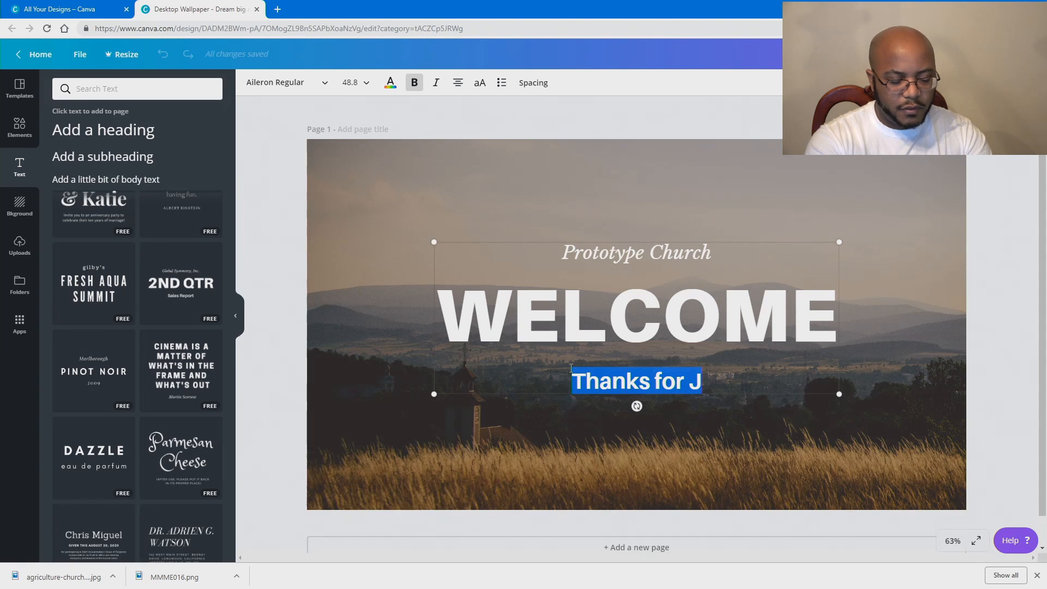
text(Liv)
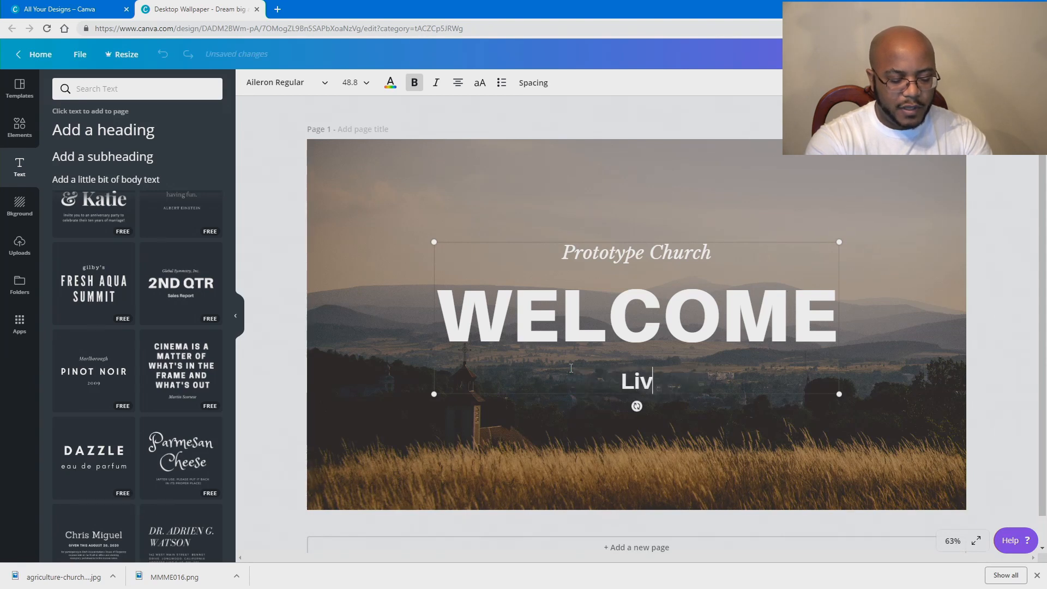
text(e Stream Stars)
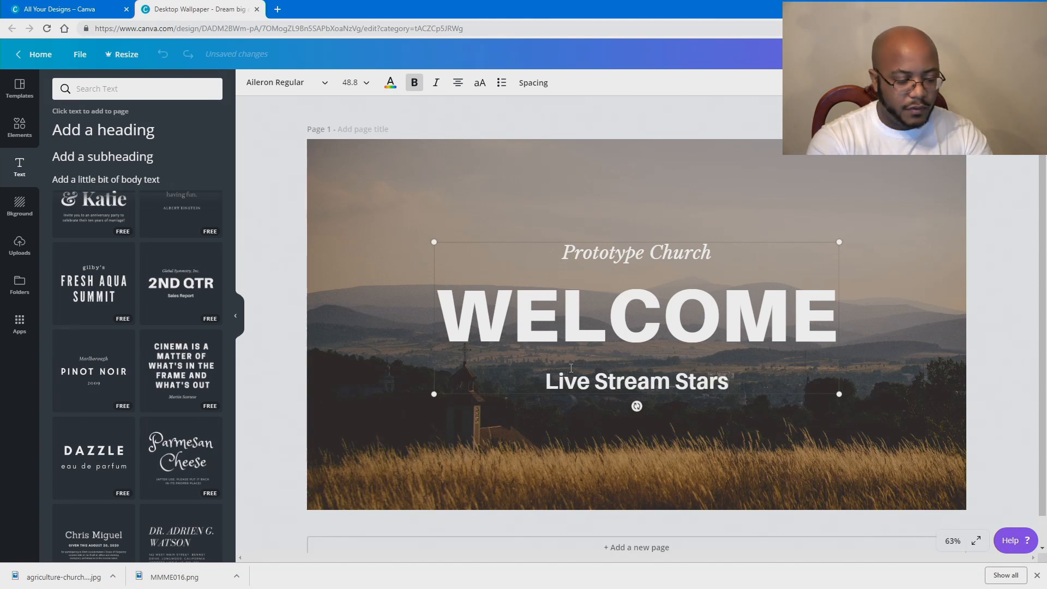
key(BackSpace)
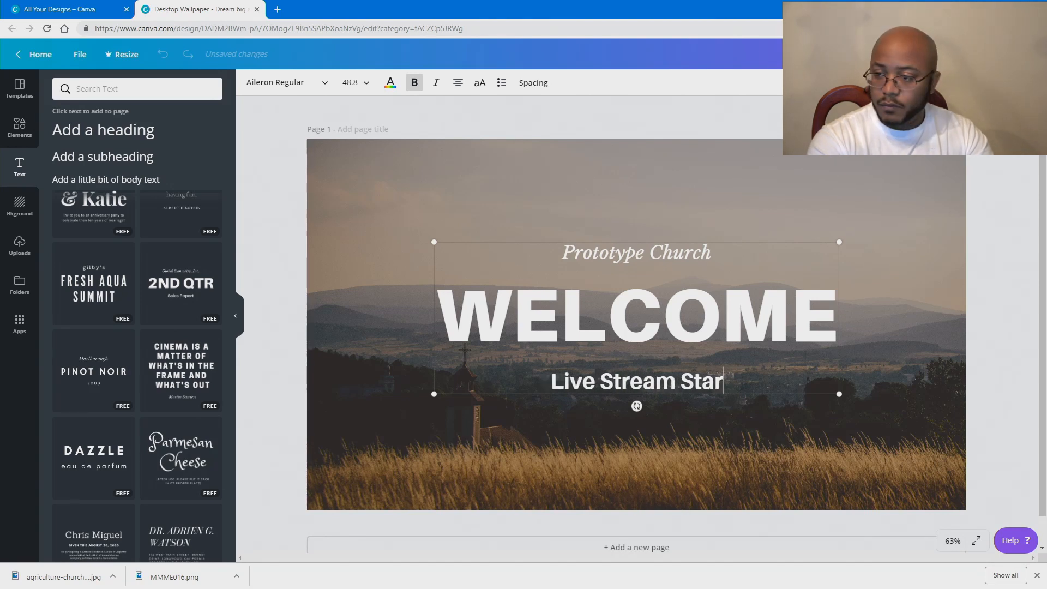
text(ts)
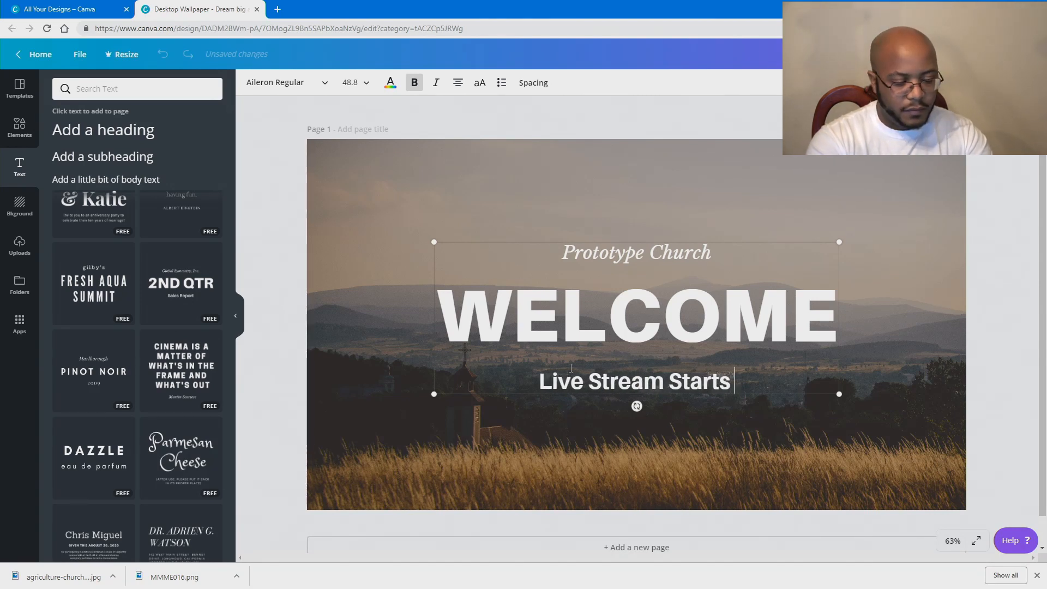
text( @)
text(10:00 am)
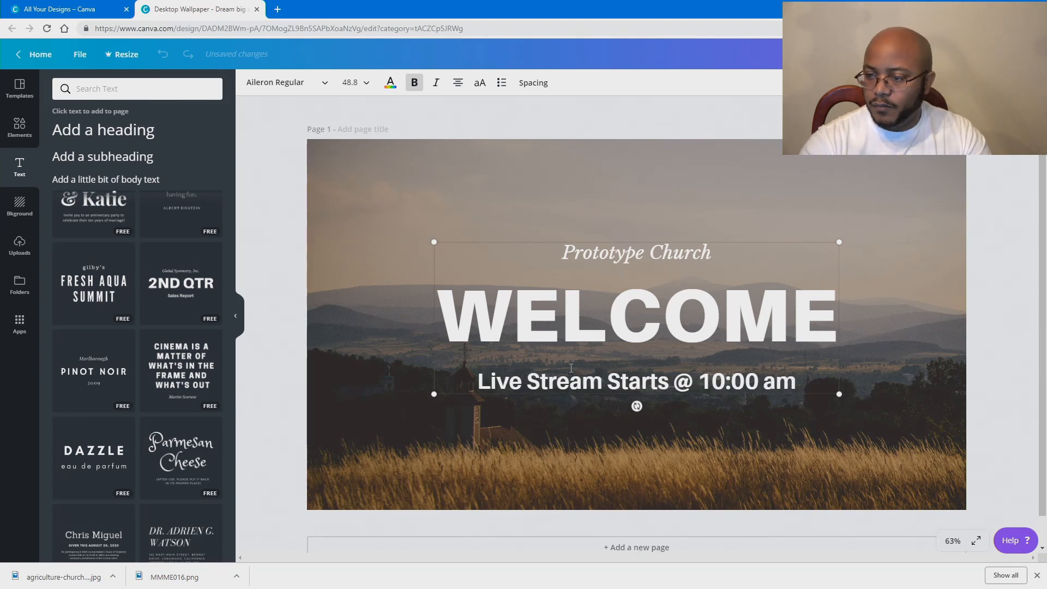
Step: Shorten the time at the end of the live stream line to "10 AM"
key(BackSpace)
key(BackSpace)
key(BackSpace)
key(BackSpace)
key(BackSpace)
key(BackSpace)
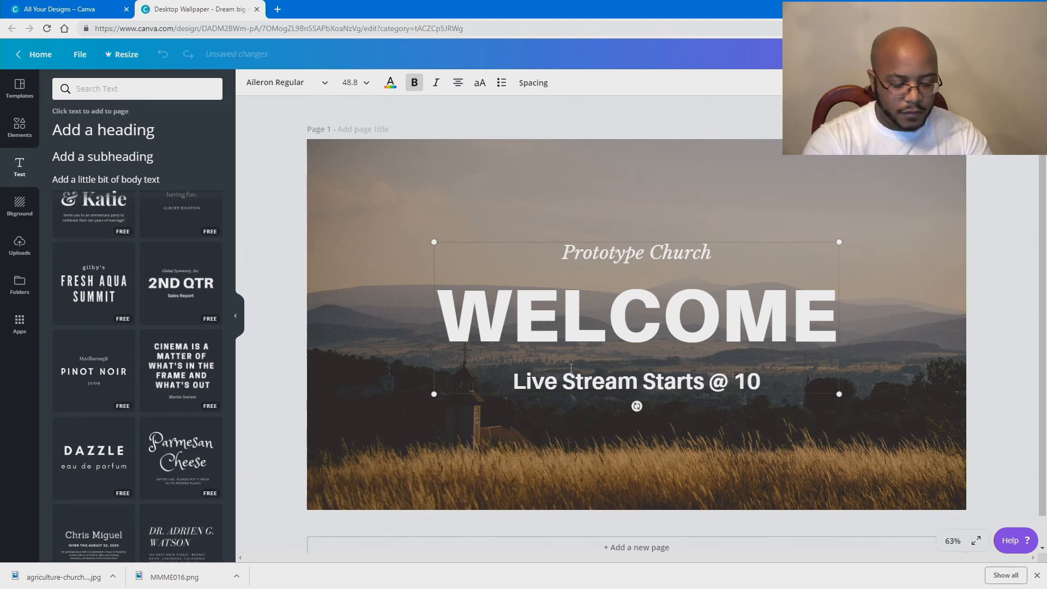
text(A)
key(BackSpace)
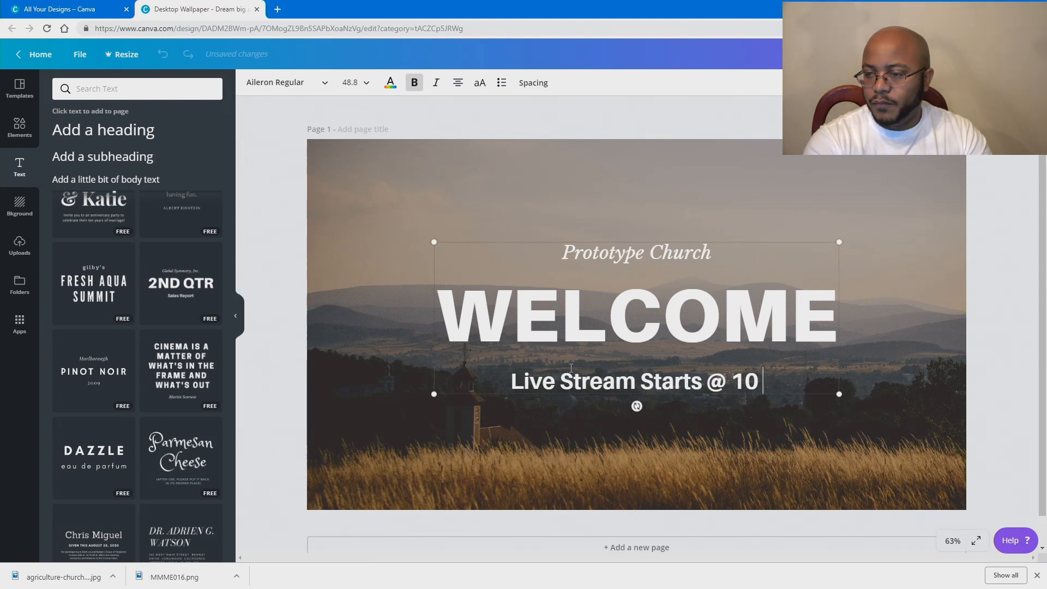
text(AM)
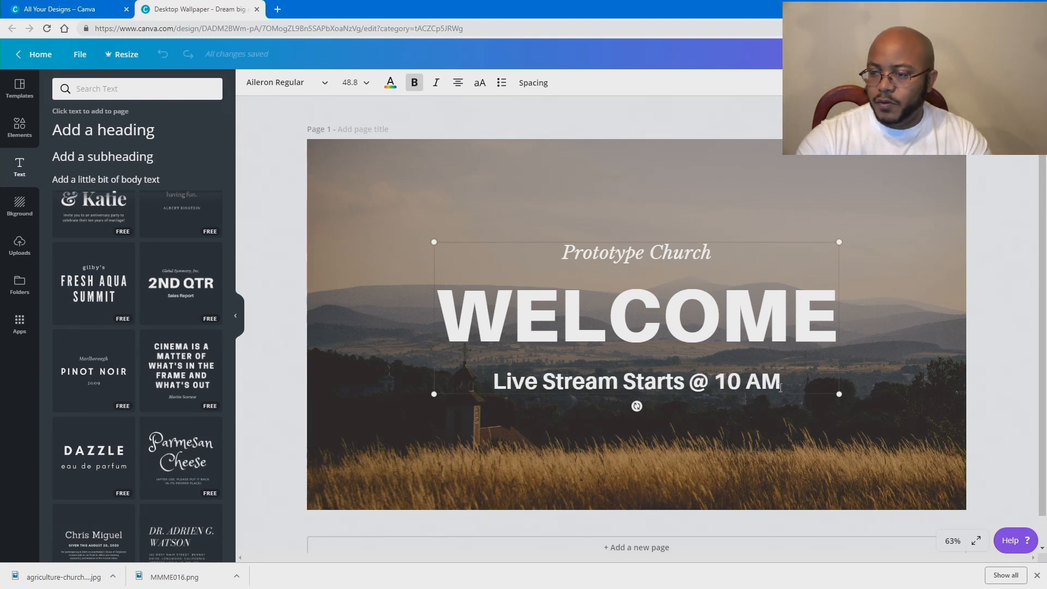
Step: Set the font size of the "Live Stream Starts @ 10 AM" line to 36
drag(780, 387, 489, 375)
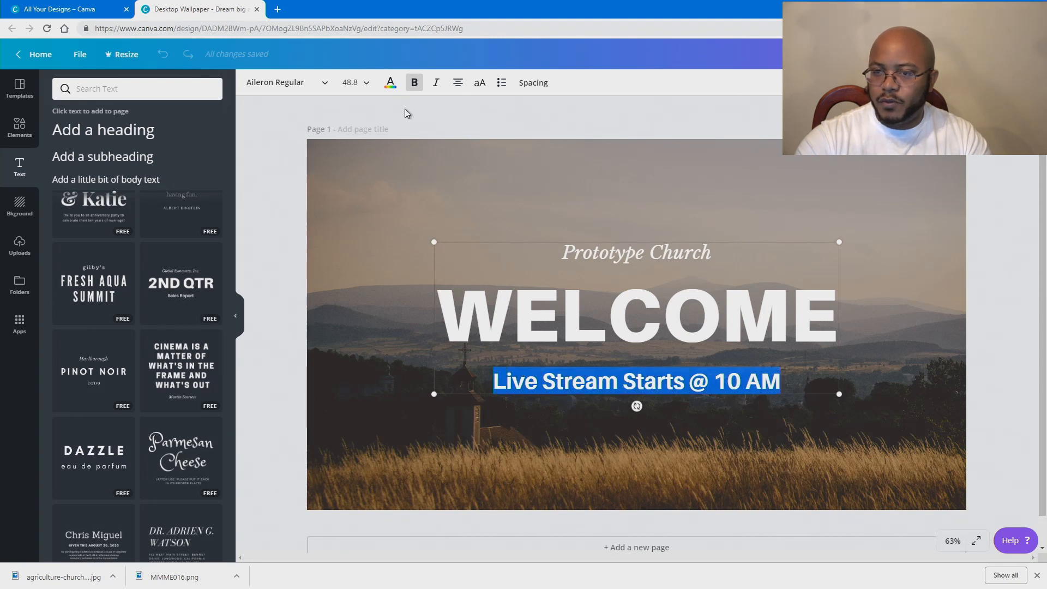
click(365, 87)
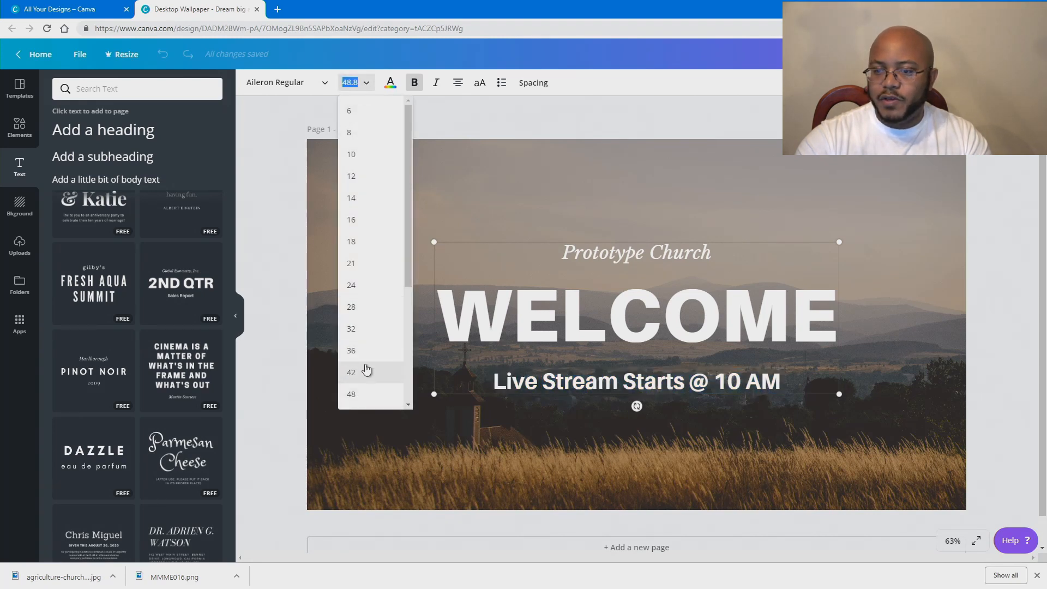
click(364, 352)
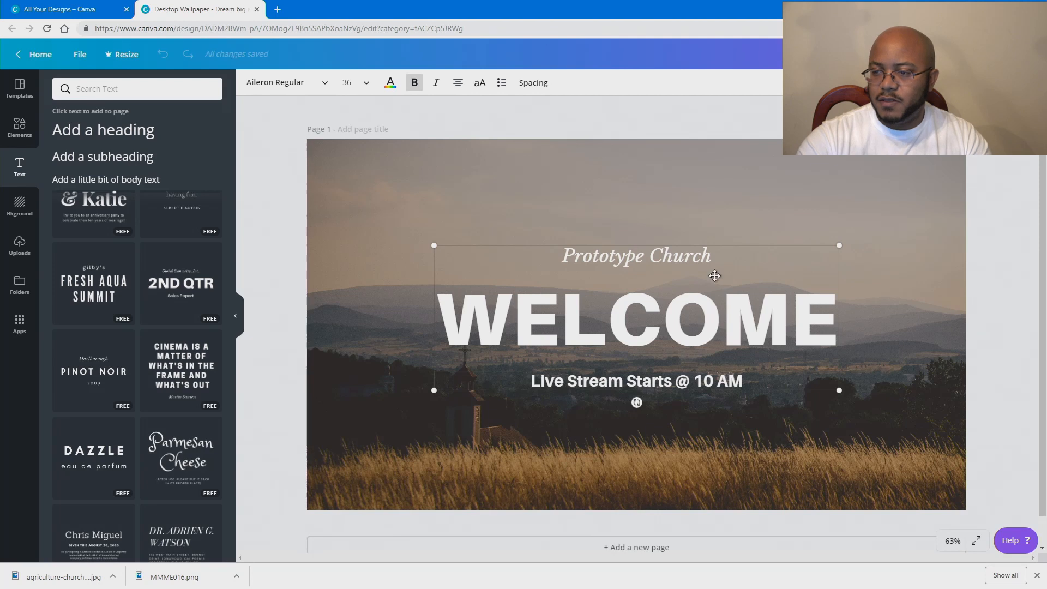
Step: Set the font size of the WELCOME heading to 144 and move the text group up over the hills and sky
click(706, 318)
drag(449, 315, 817, 320)
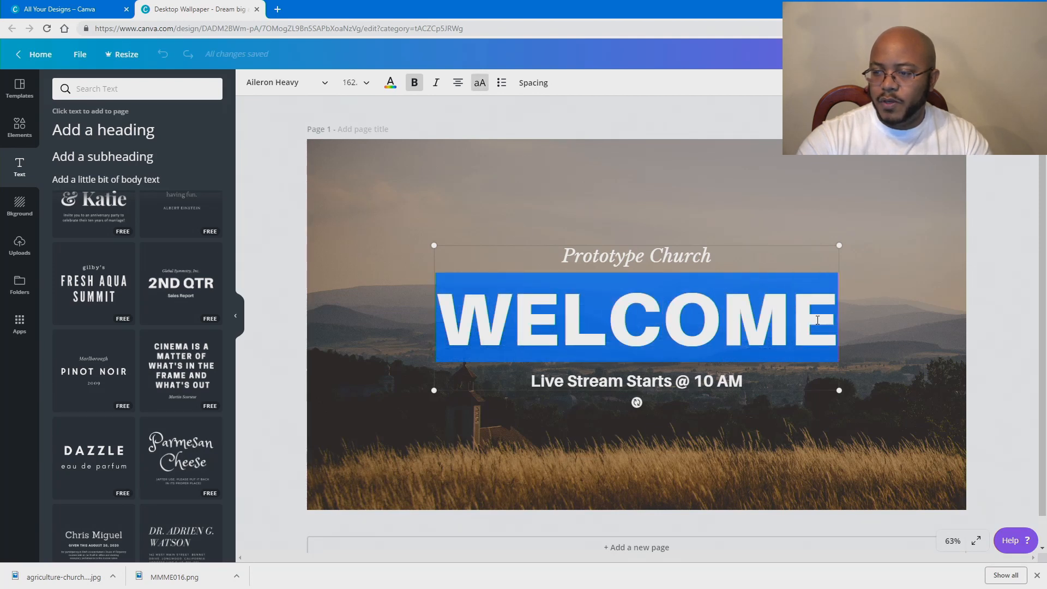
click(365, 85)
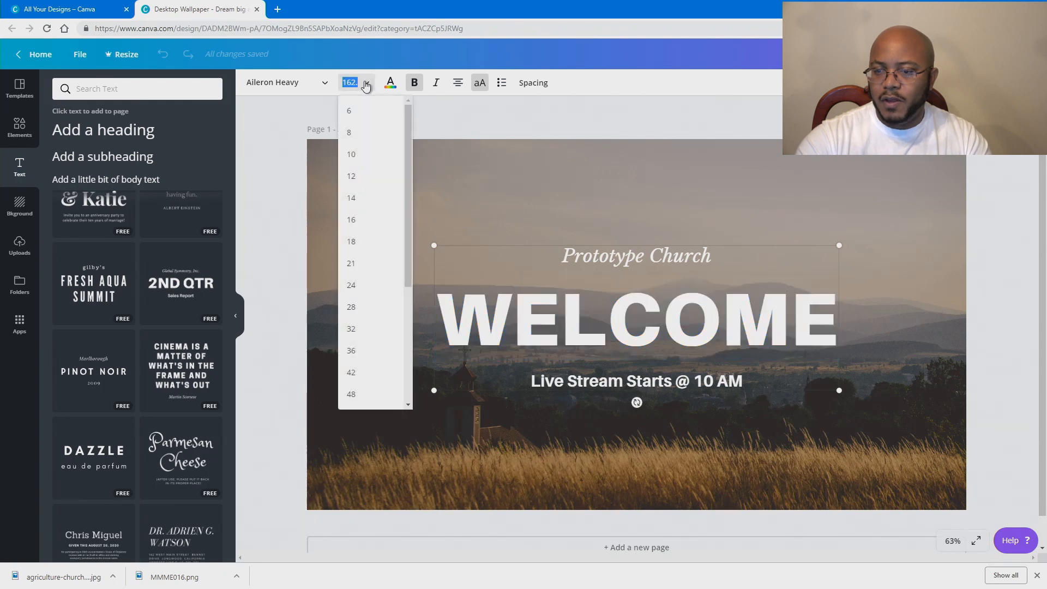
scroll(374, 186, down, 3)
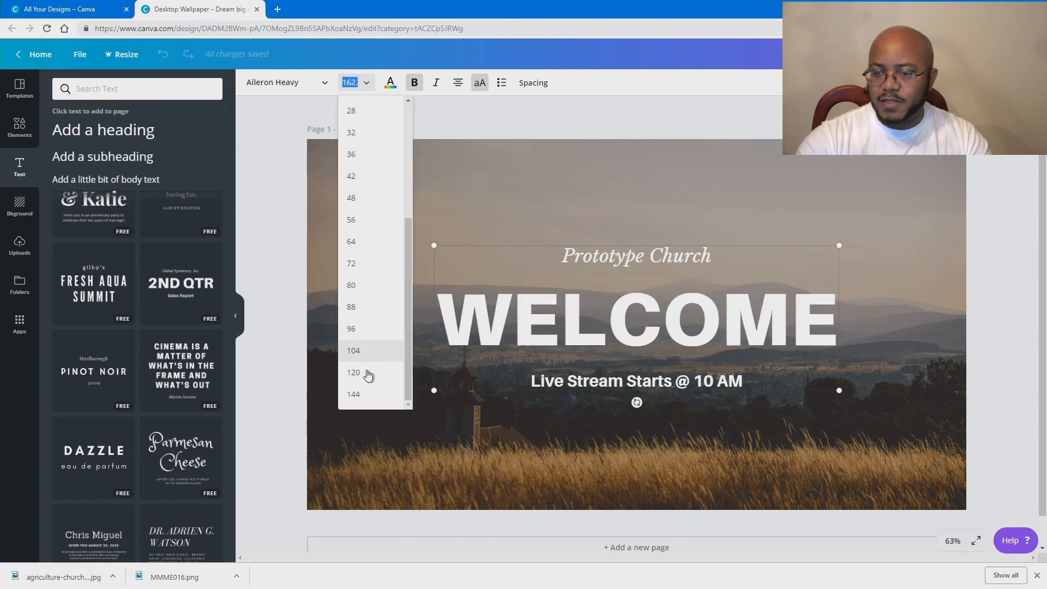
click(360, 395)
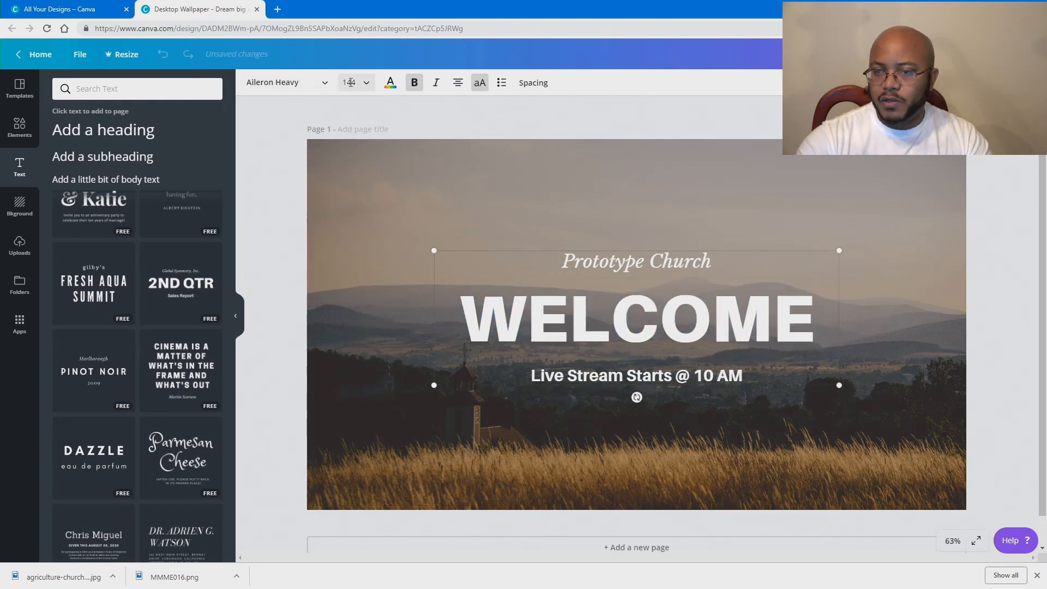
click(351, 82)
click(1007, 204)
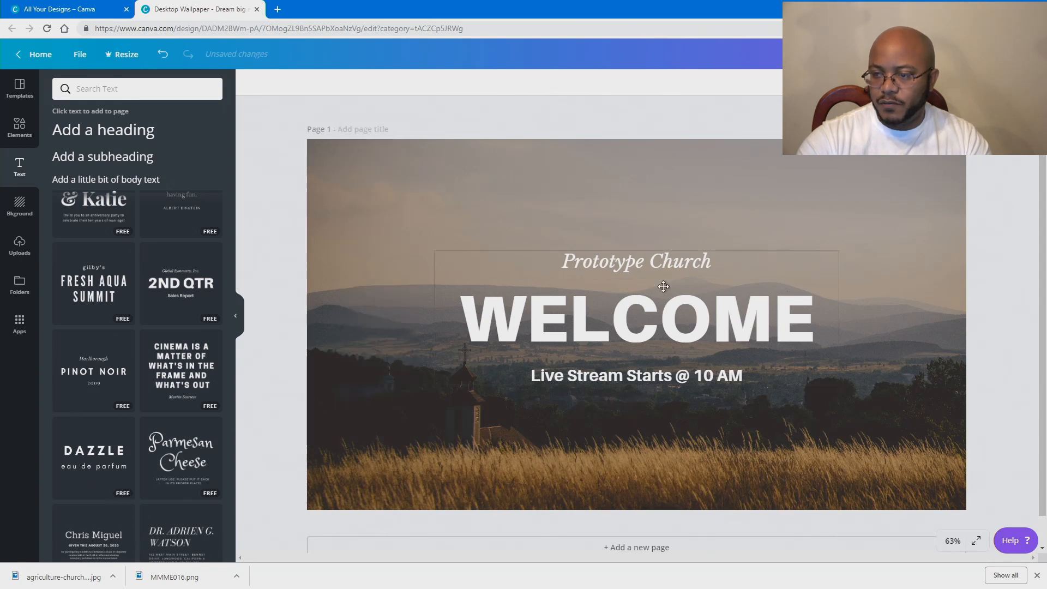
drag(661, 310, 659, 277)
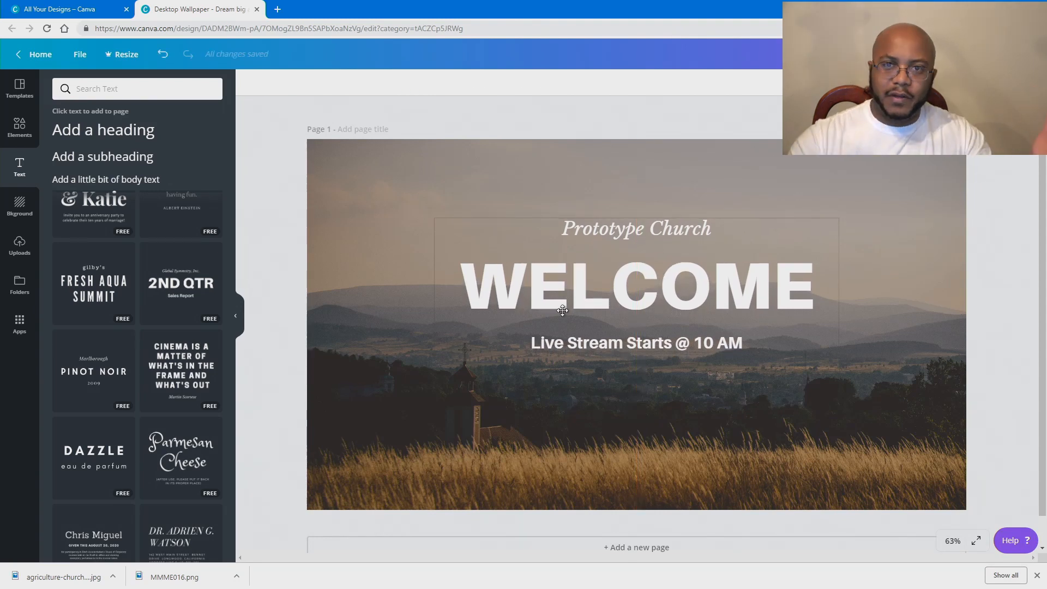
Step: Rename the design as "Welcome Scene"
click(997, 248)
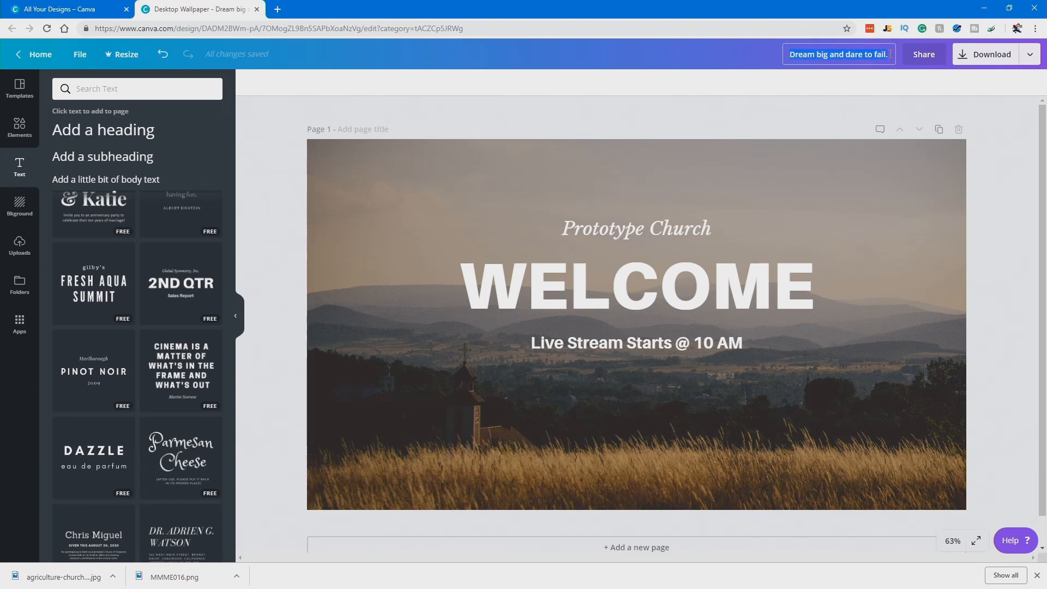
text(WE)
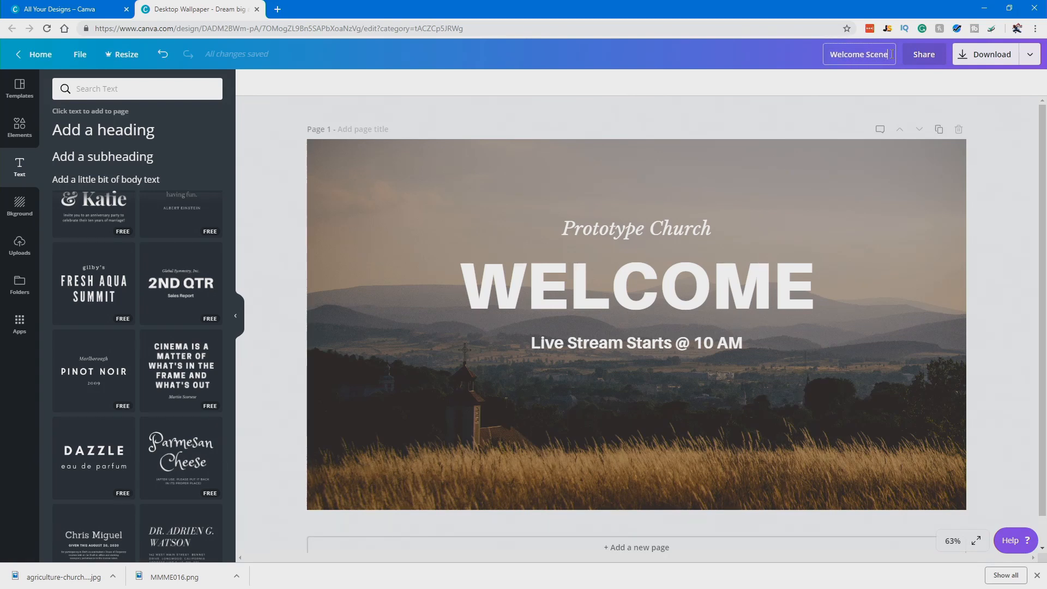
key(Return)
Step: Download the design as a PNG and dismiss the Canva for Work offer to continue editing
click(992, 56)
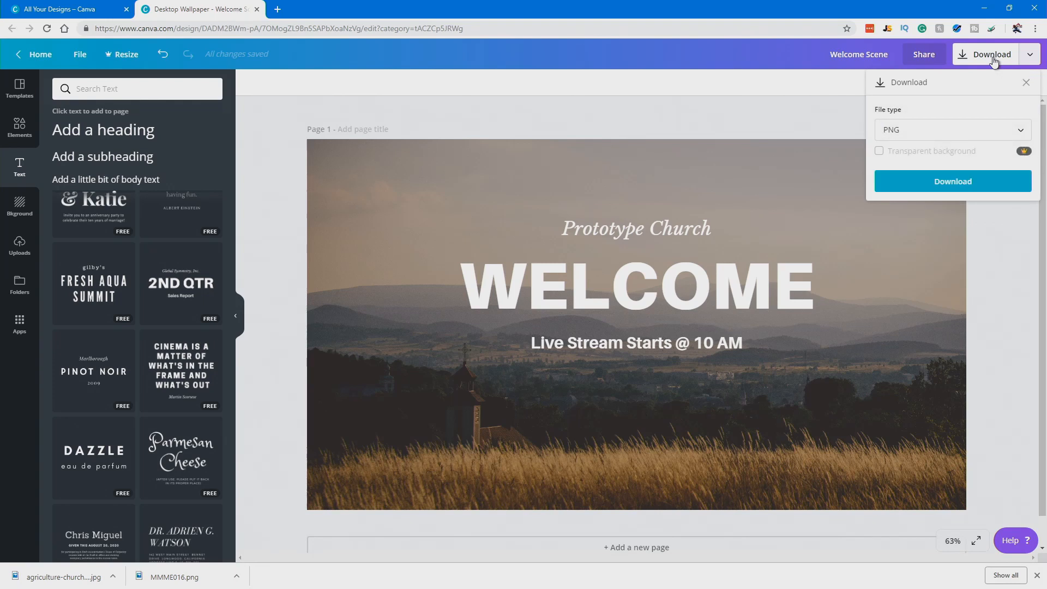
click(916, 132)
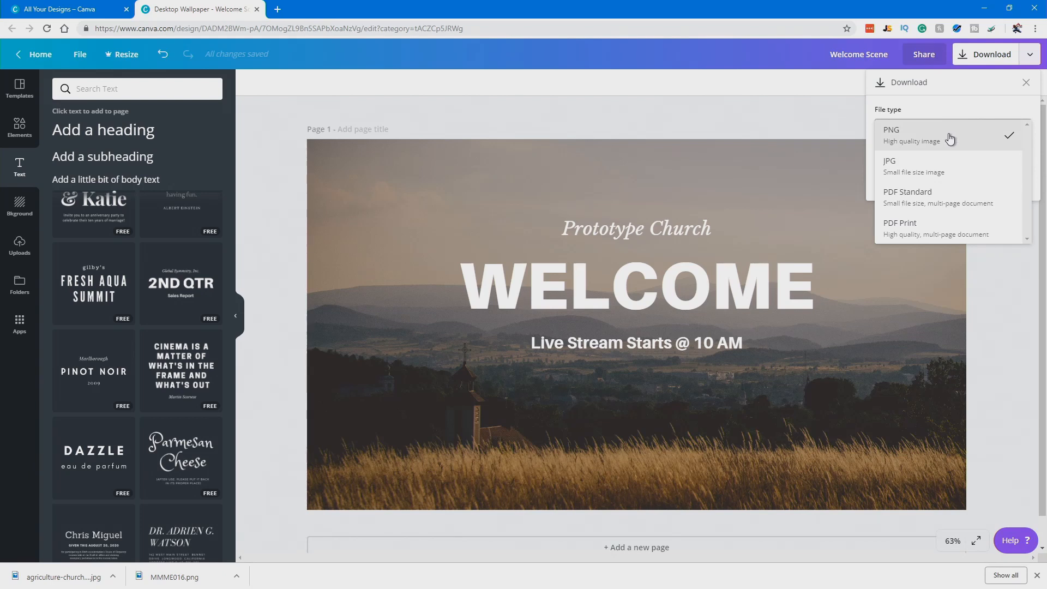
click(933, 142)
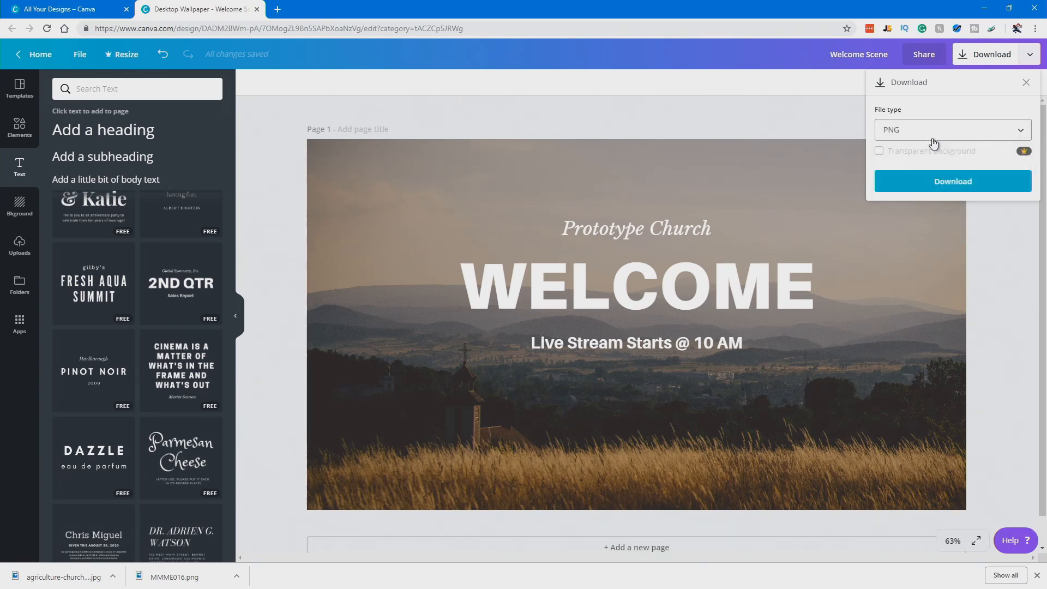
click(950, 185)
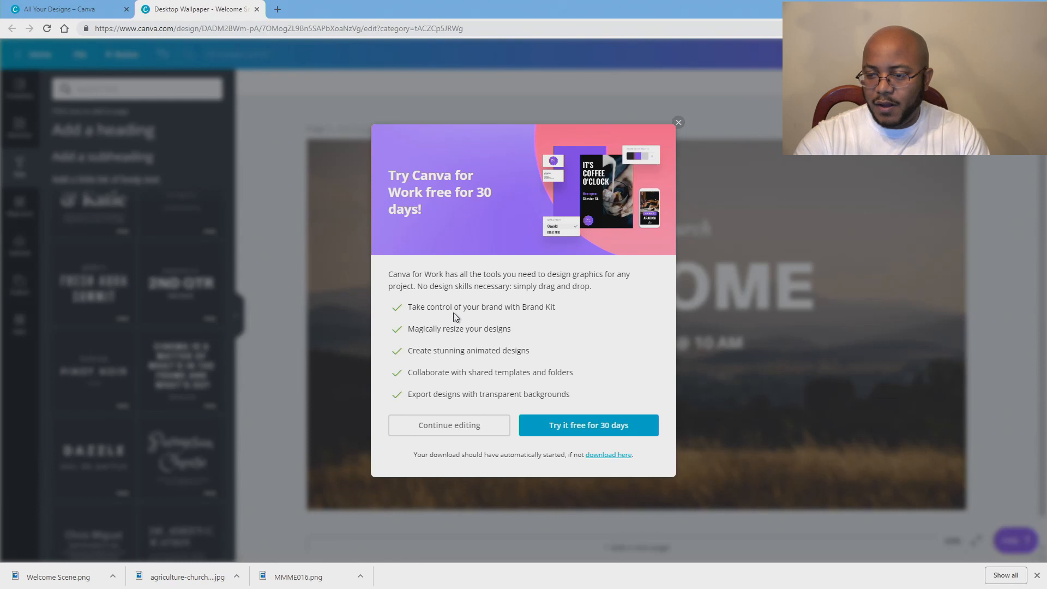
click(478, 426)
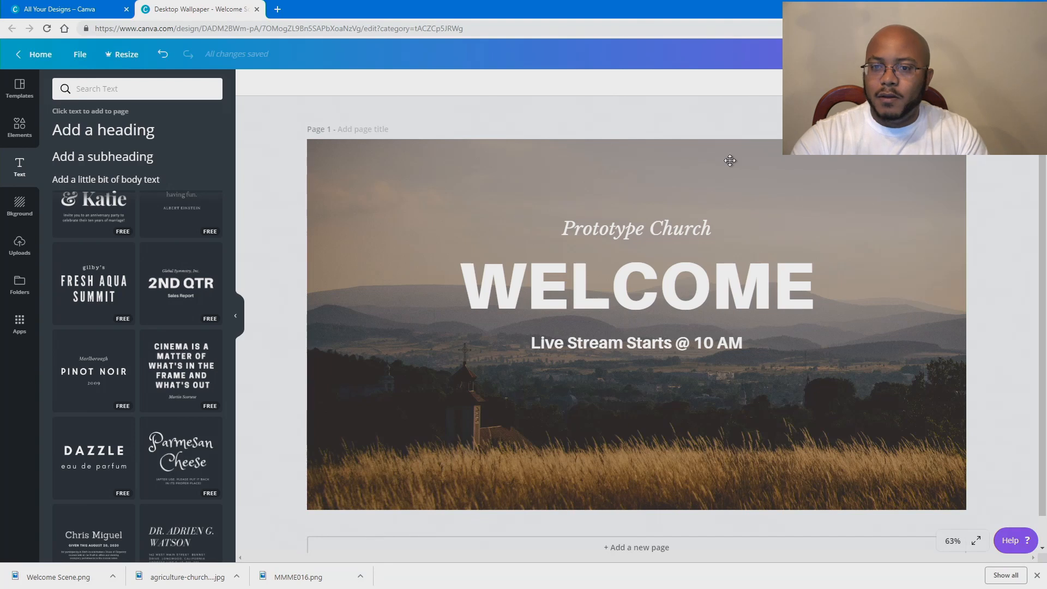
Step: Close the design, refresh the designs overview and make a copy of Welcome Scene
click(256, 9)
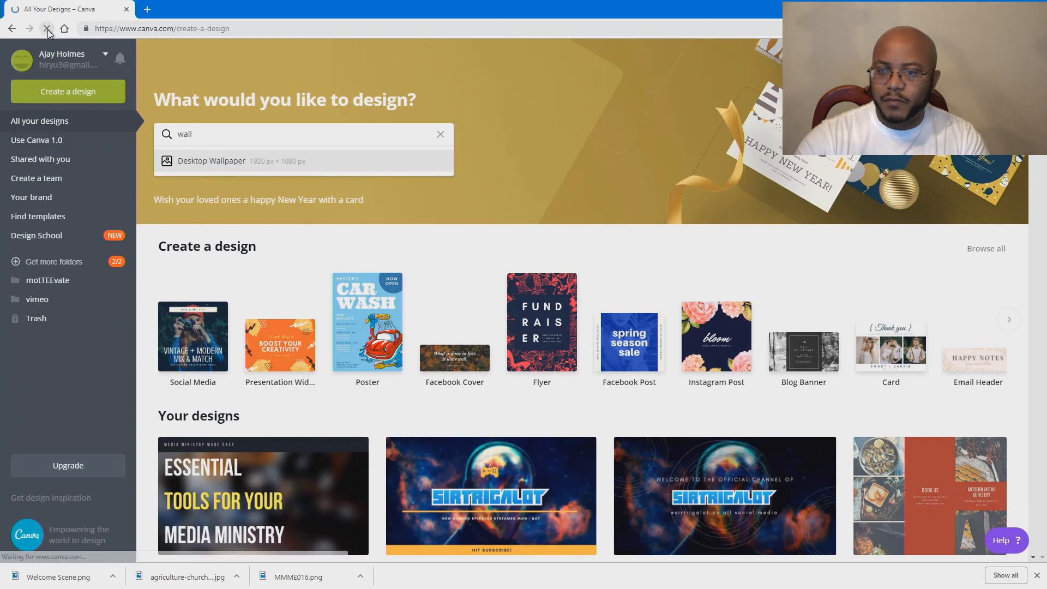
click(47, 29)
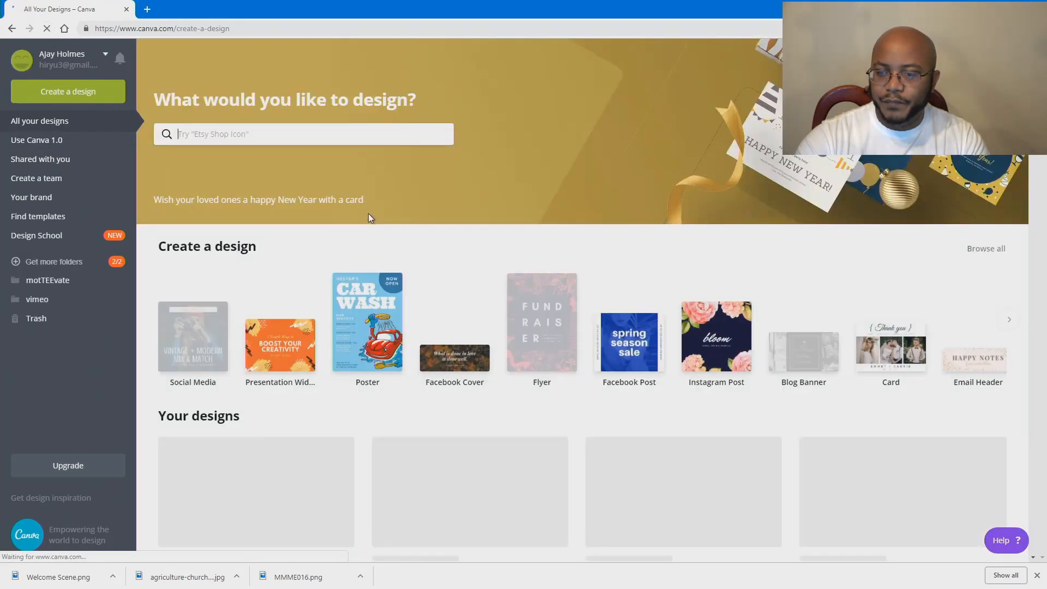
scroll(490, 377, down, 2)
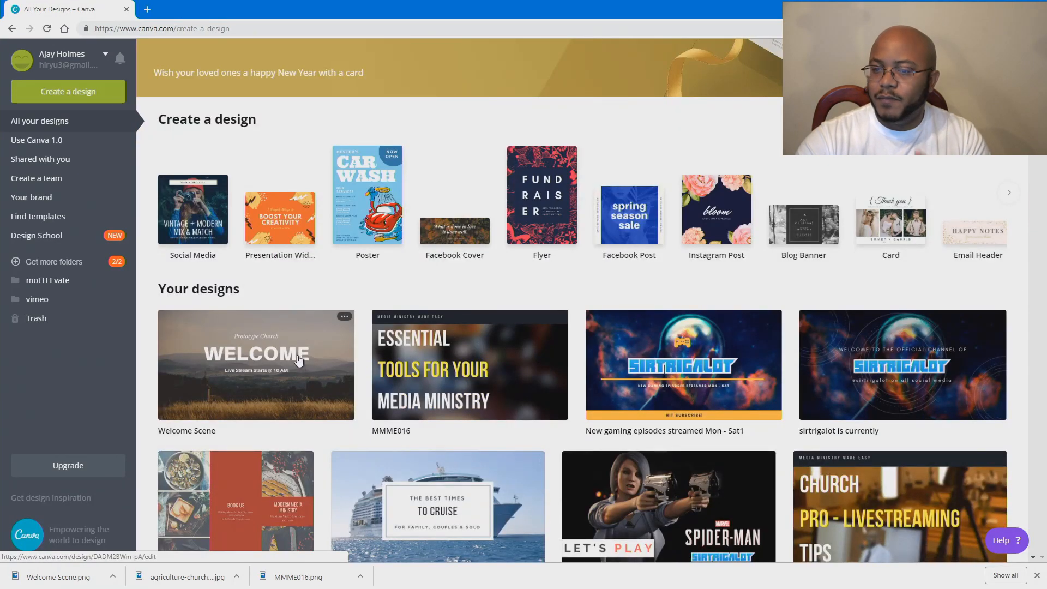
scroll(299, 360, up, 2)
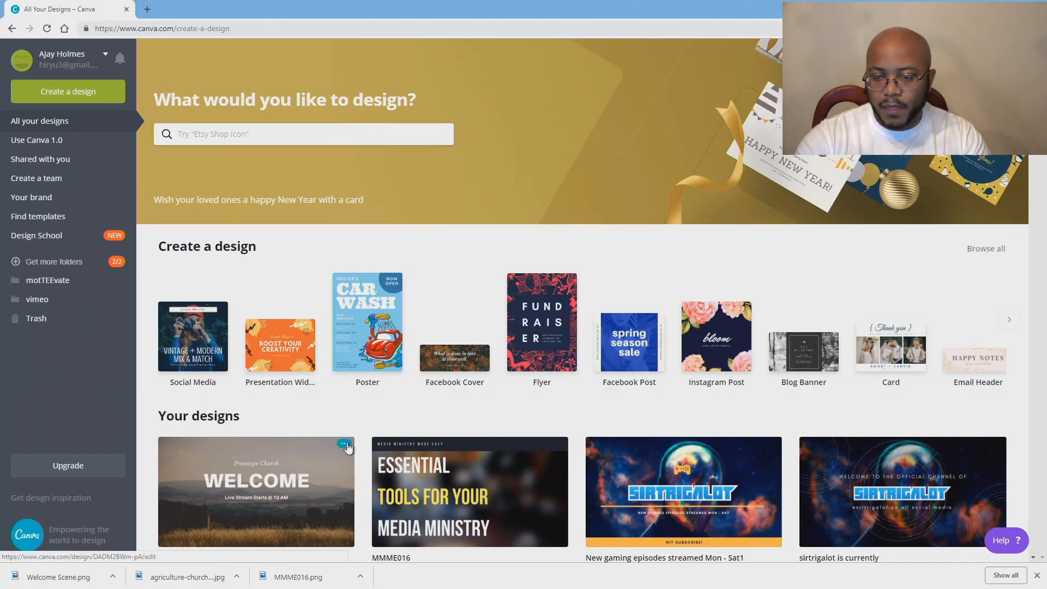
click(344, 444)
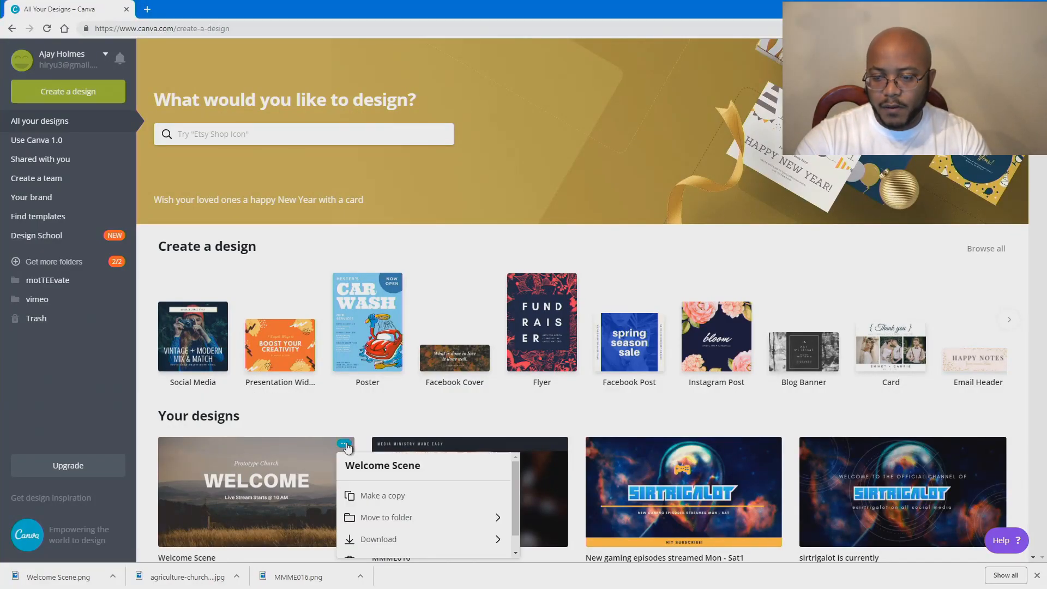
click(388, 496)
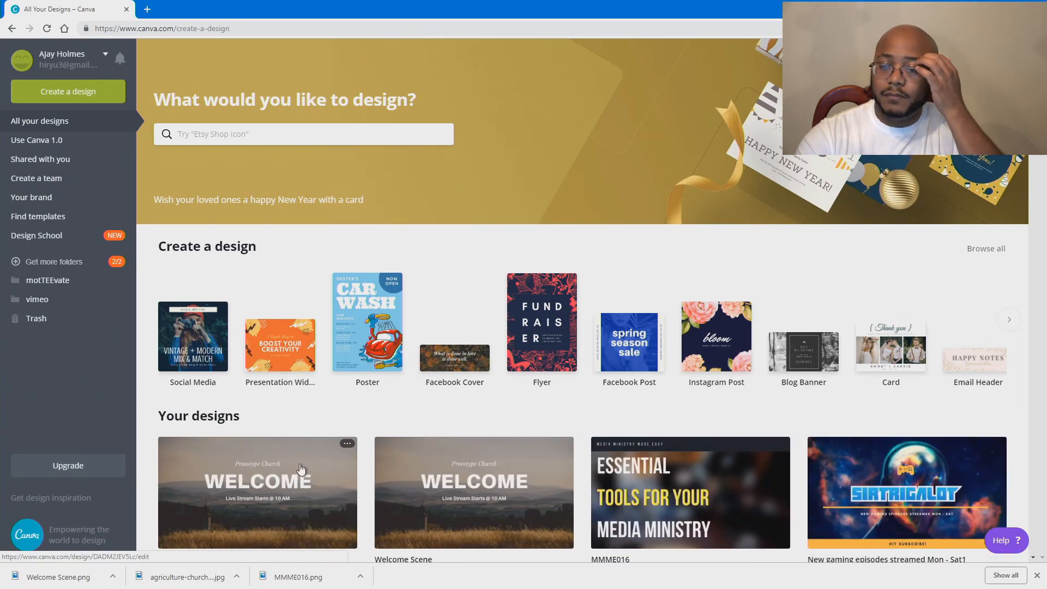
Step: Open the copied design and rename it as "Thank You Scene"
click(265, 492)
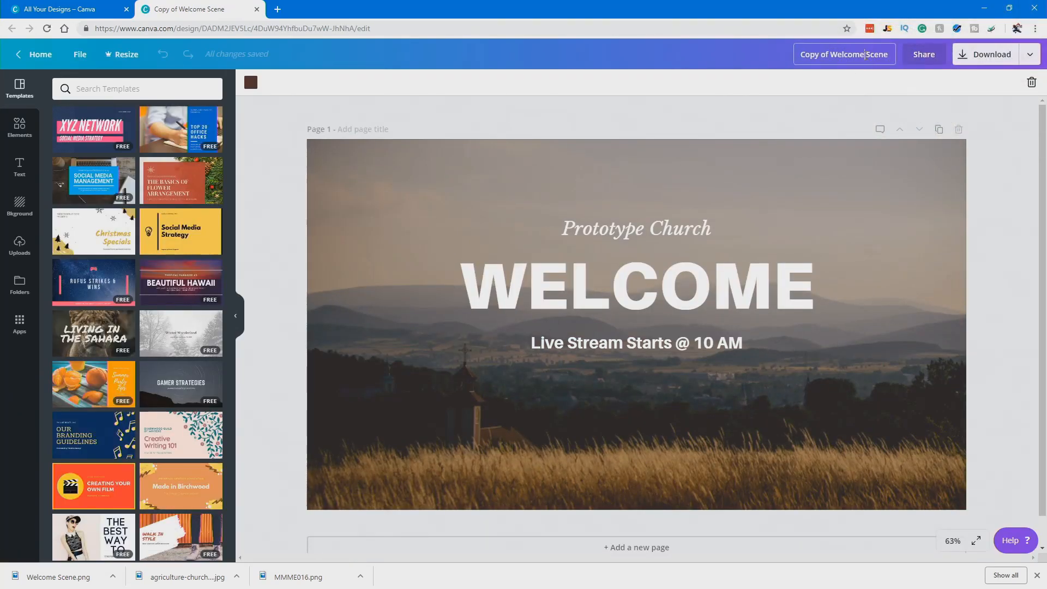
text(Thank You)
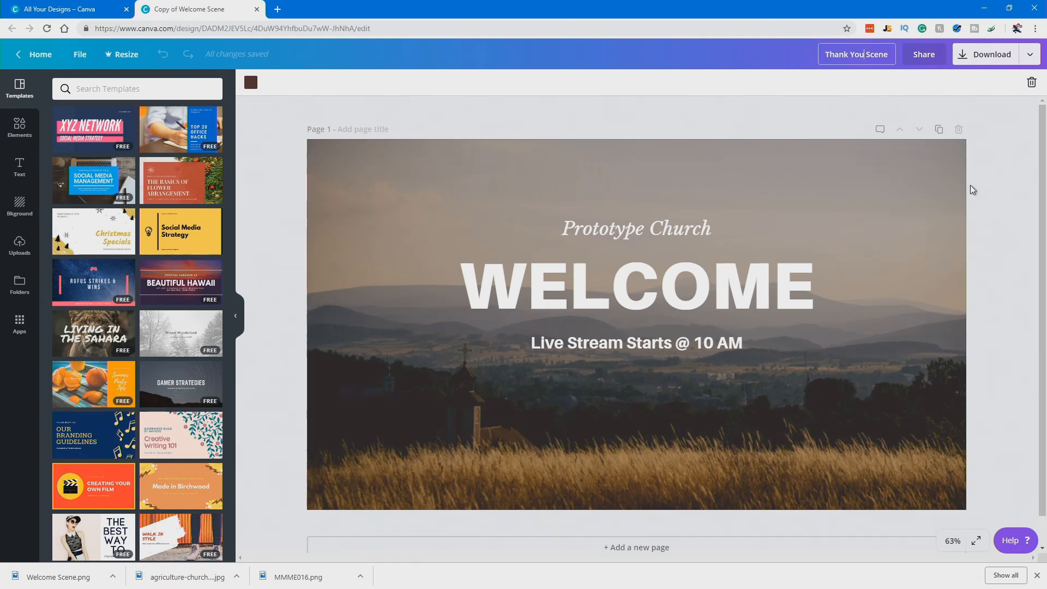
click(991, 183)
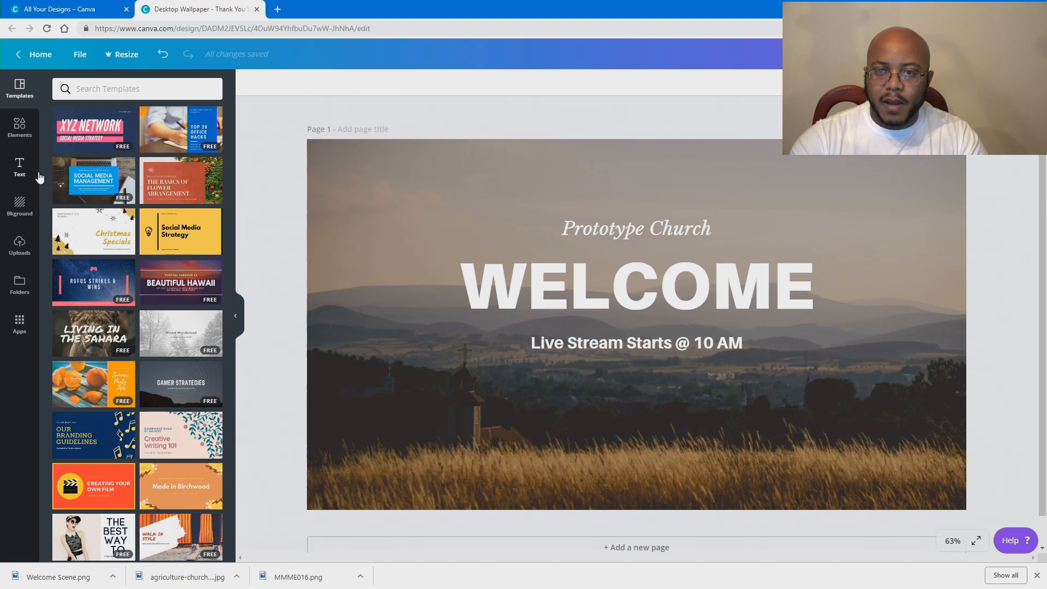
Step: Open pexels.com in a new browser tab and search for "sunday" photos
click(276, 9)
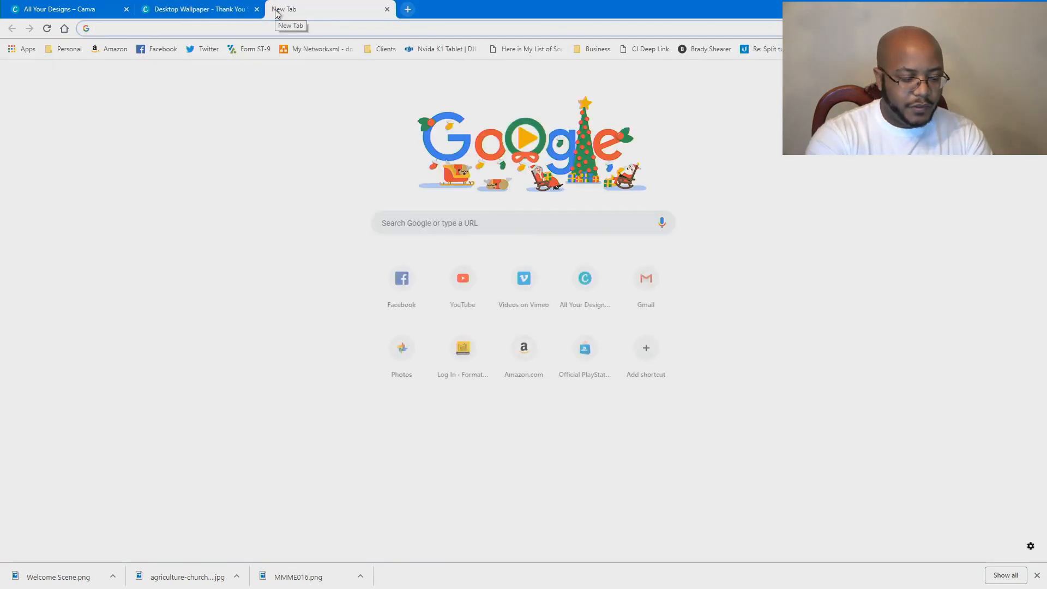
text(pexels.com)
key(Return)
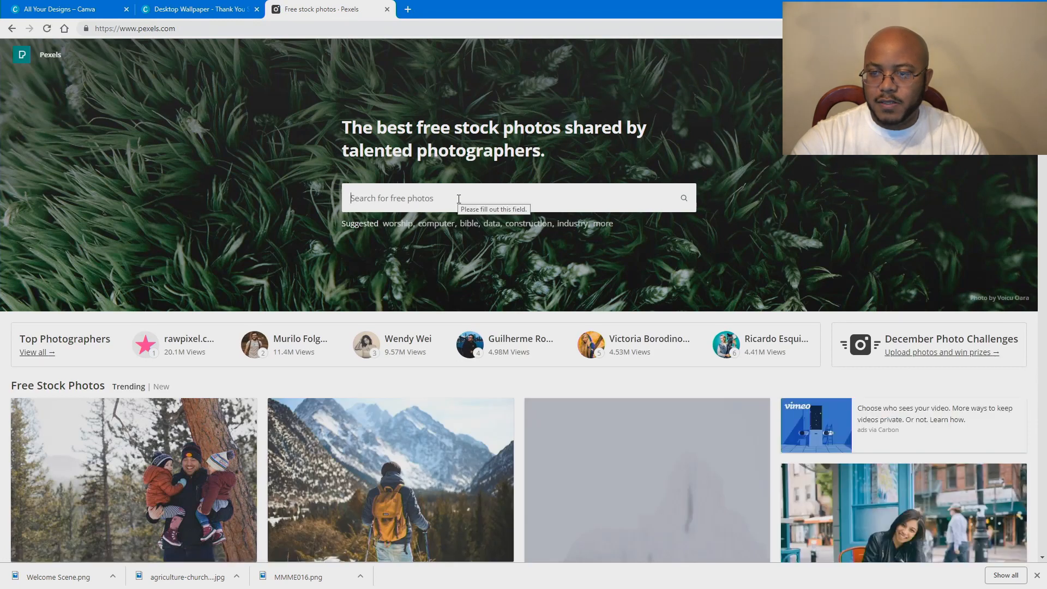
click(457, 197)
text(sunday)
key(Return)
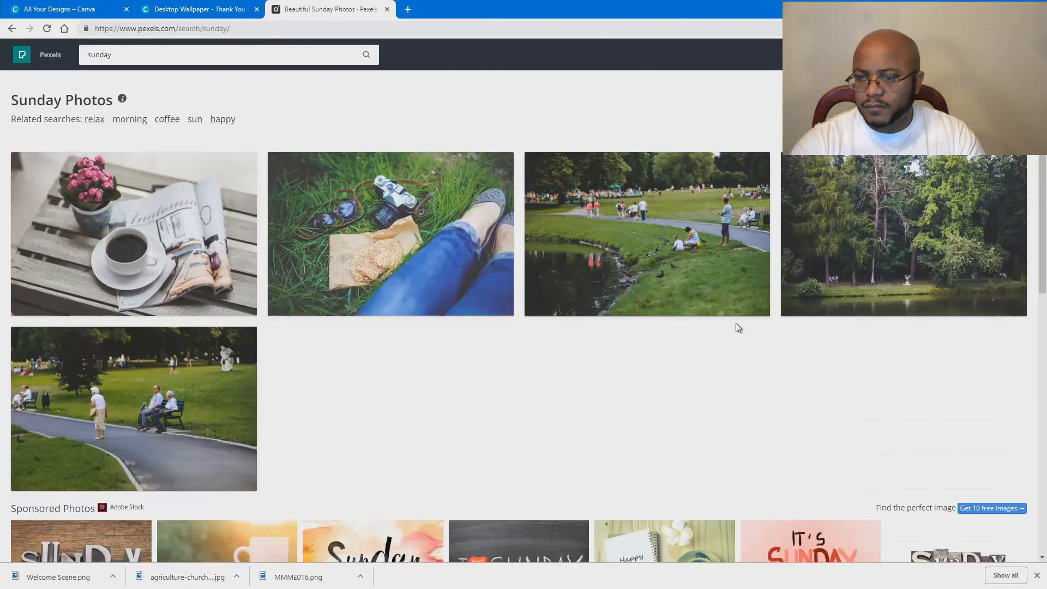
Step: Download the free photo of people feeding pigeons in the park and return to the search results
click(710, 225)
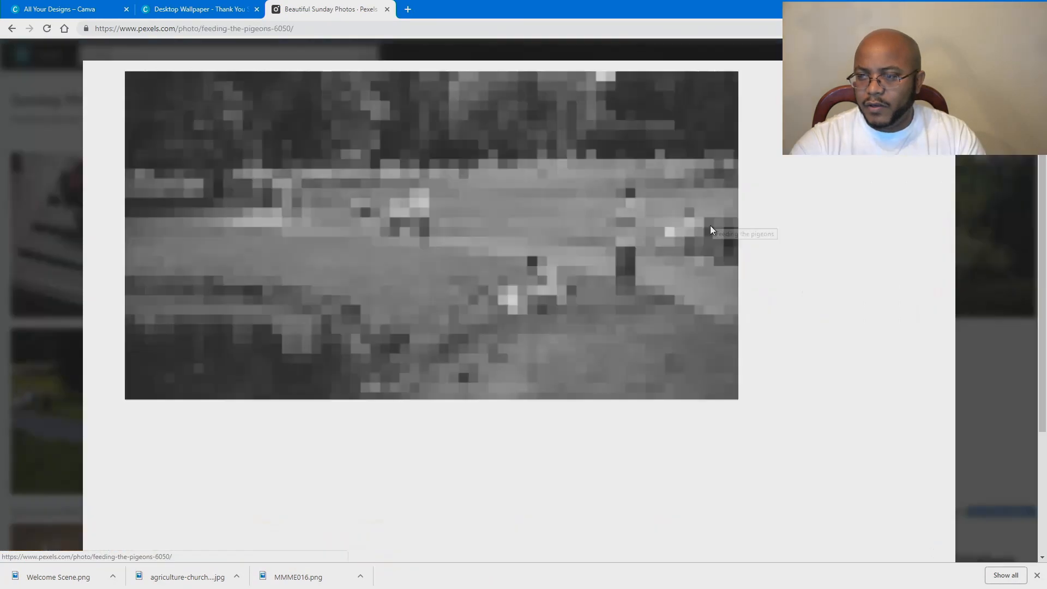
click(863, 160)
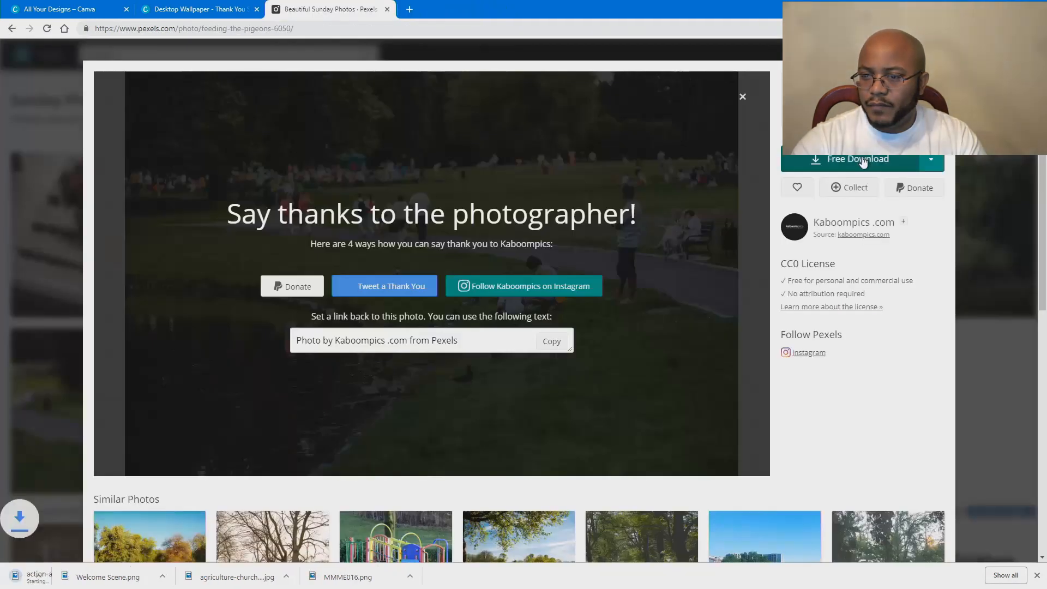
click(742, 98)
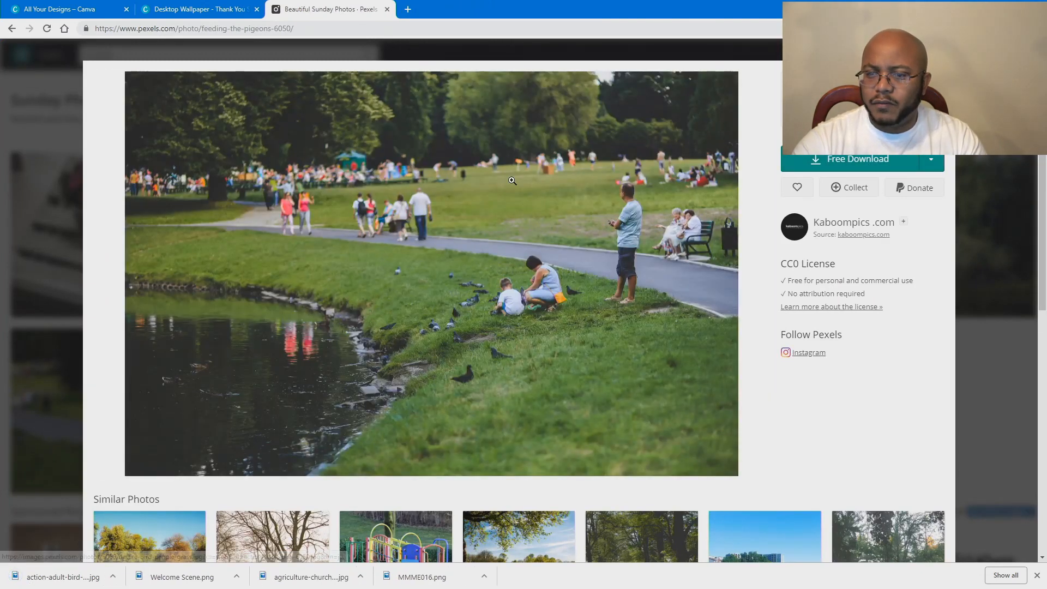
key(Escape)
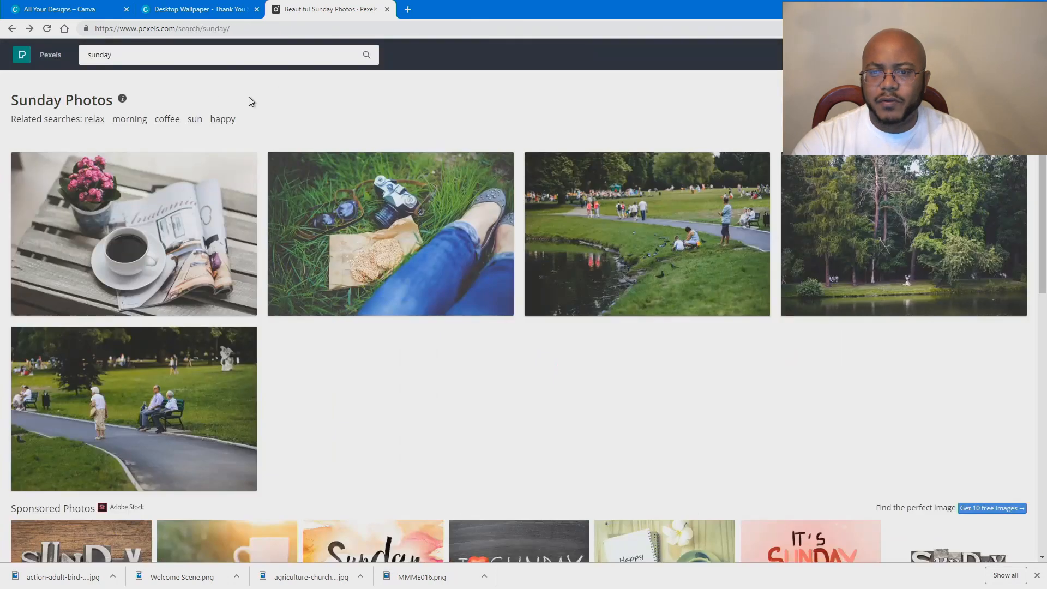
Step: Switch back to the Canva design, upload the downloaded park photo and use it as the background image
click(210, 11)
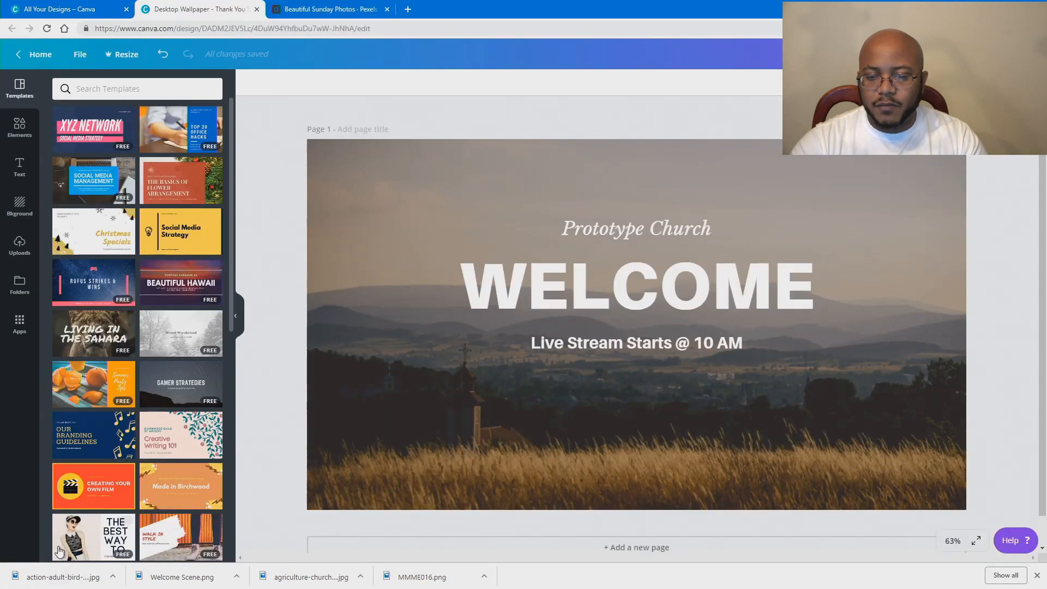
drag(87, 585, 119, 207)
drag(100, 145, 100, 146)
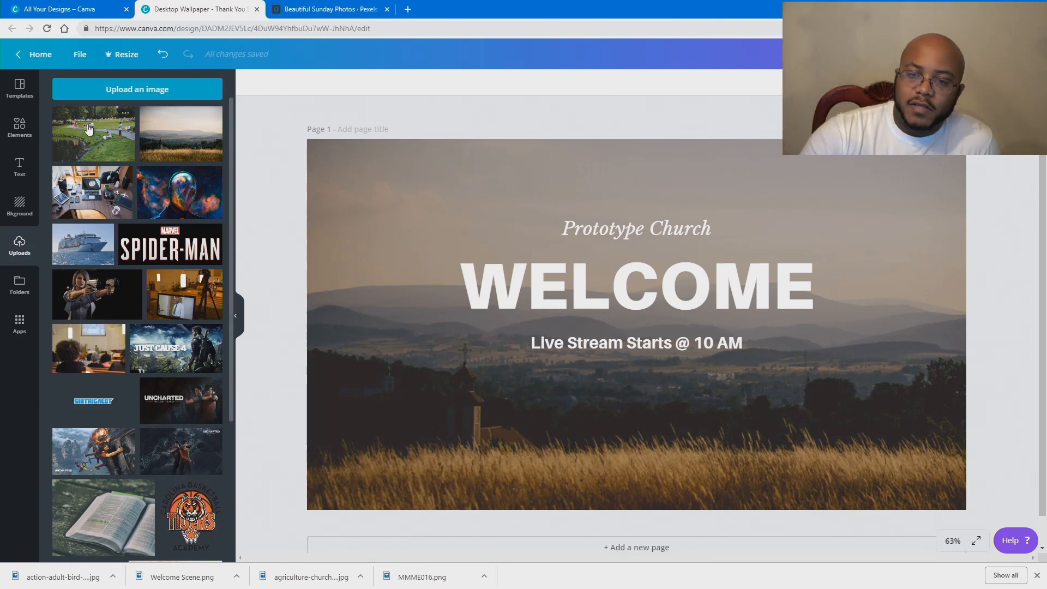
drag(92, 134, 321, 210)
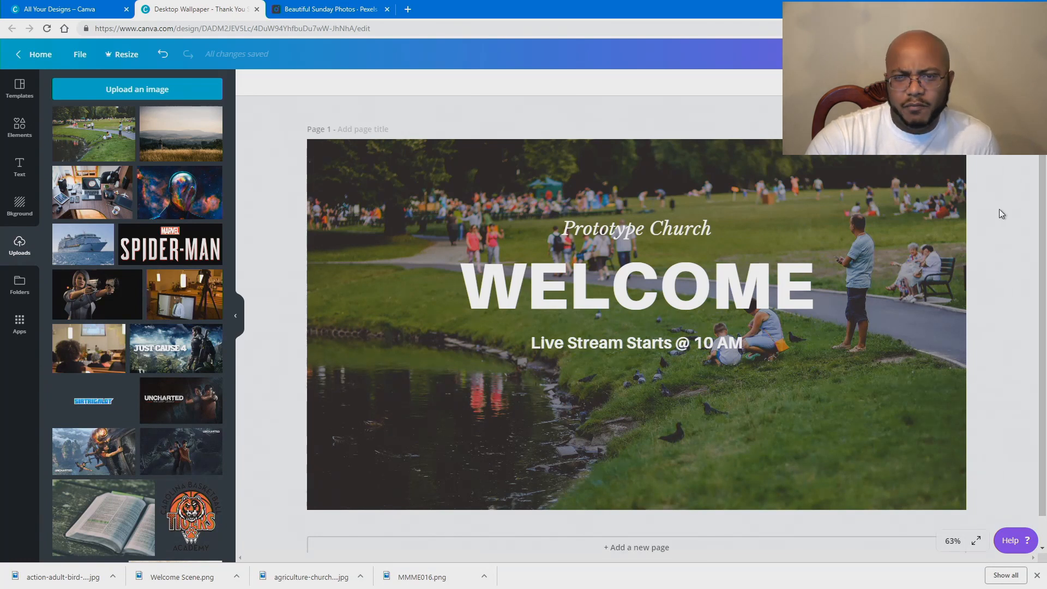
Step: Set the blur of the park background photo to 22
click(932, 171)
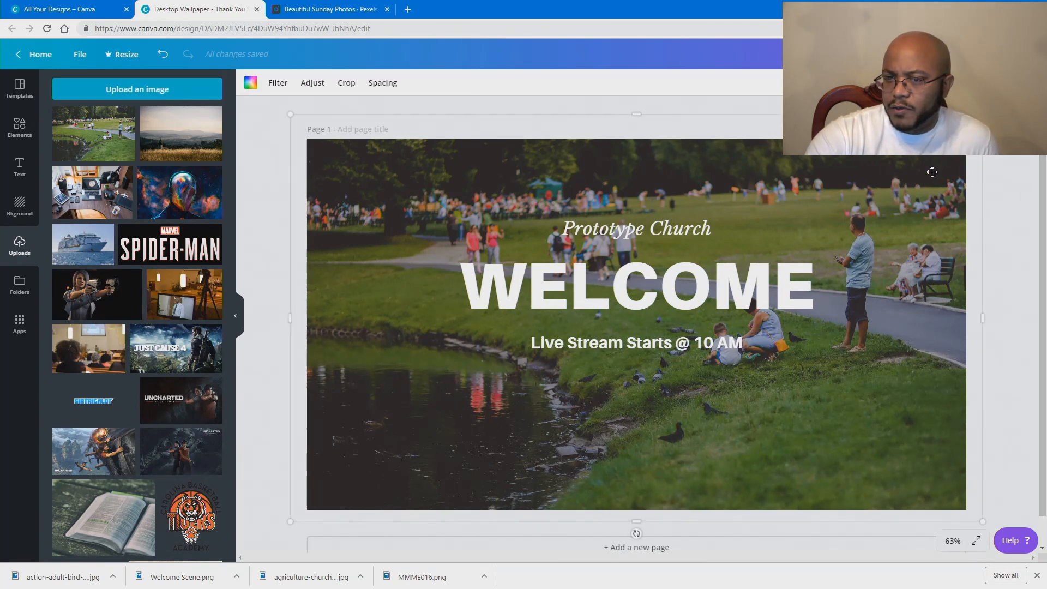
click(308, 85)
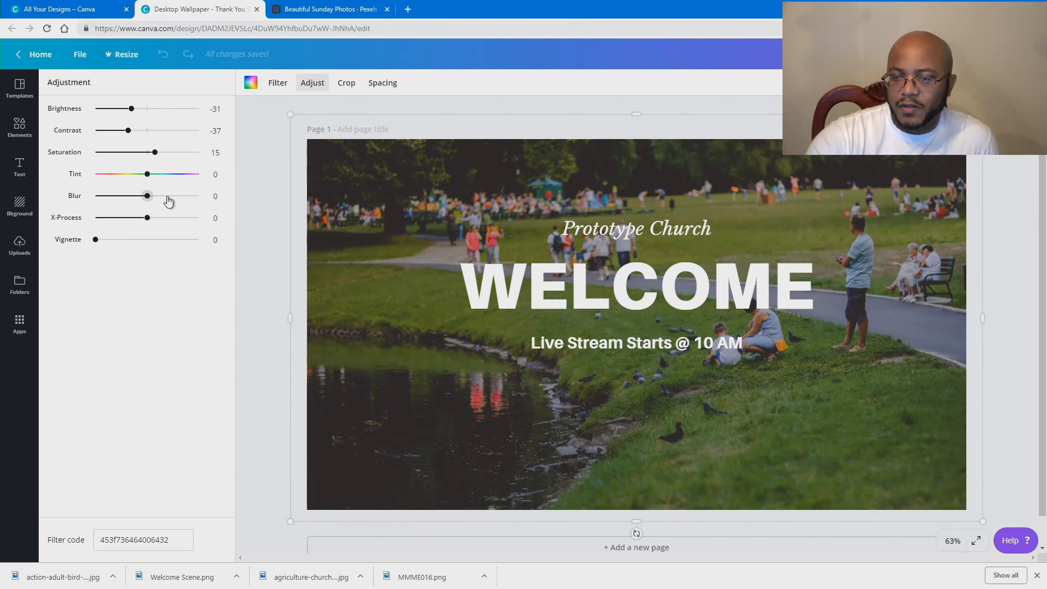
drag(167, 197, 185, 203)
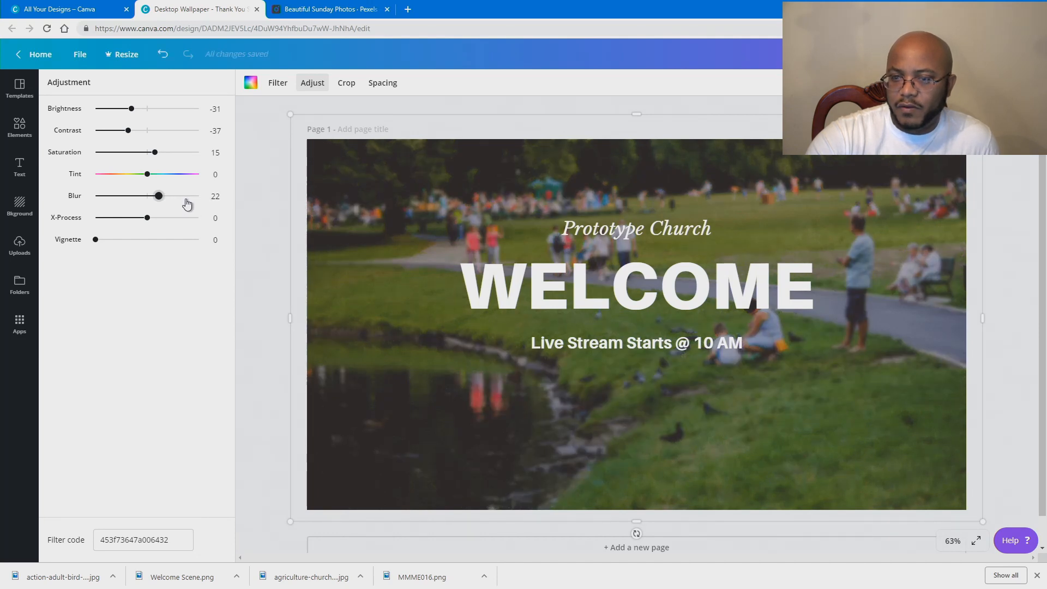
Step: Set the park background photo's blur to 30 and its vignette to 94
double_click(218, 197)
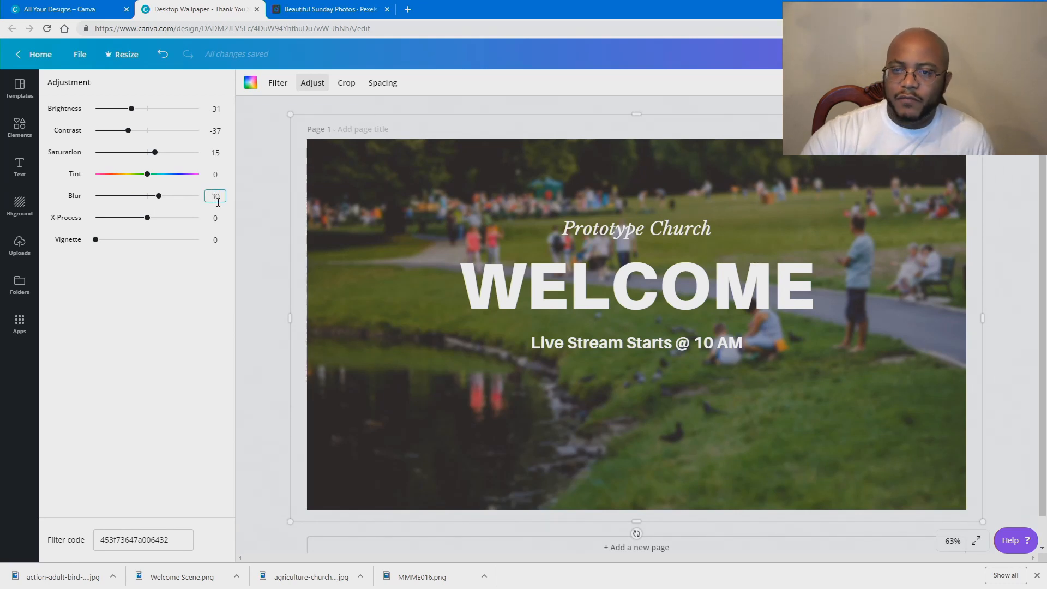
text(30)
key(Return)
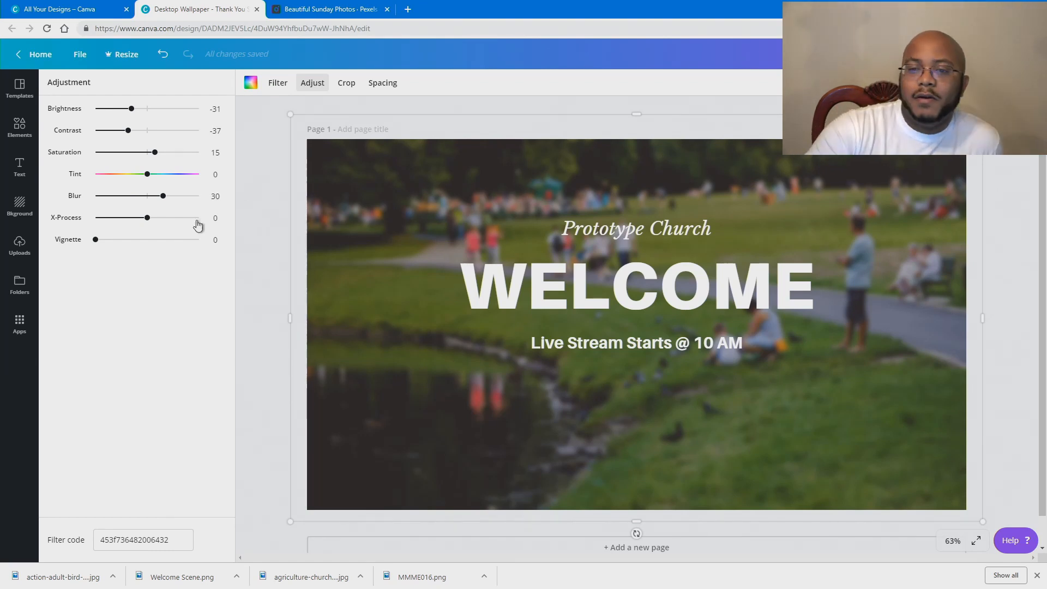
drag(100, 243, 197, 243)
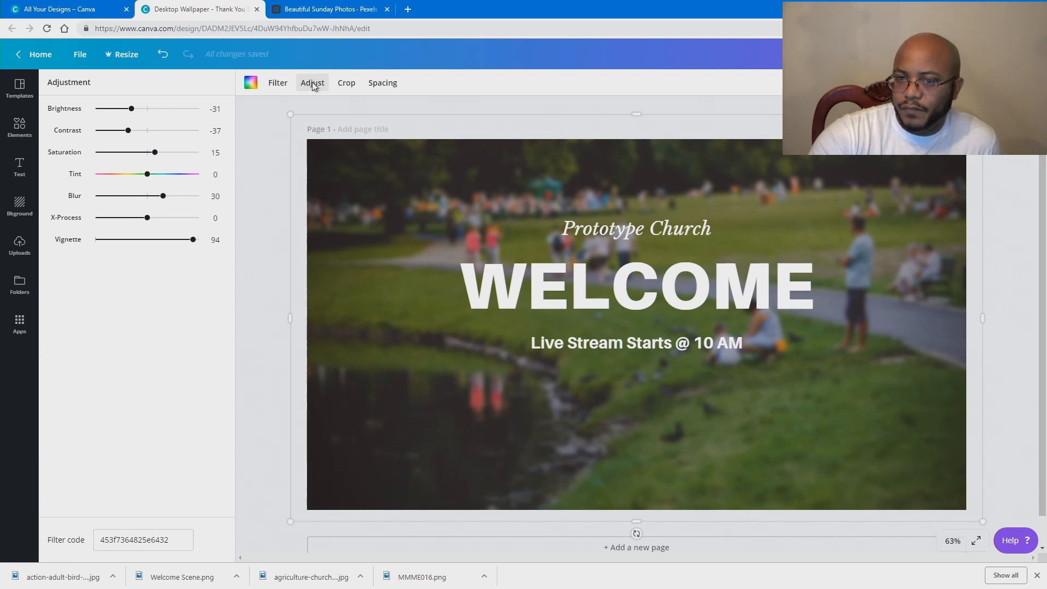
key(Escape)
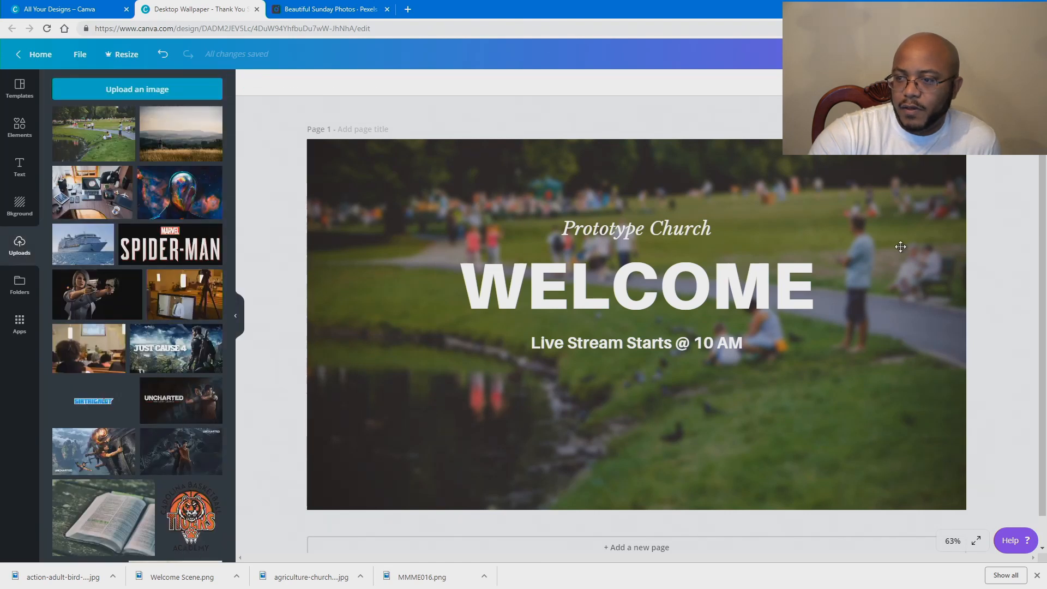
Step: Try replacing the headline "WELCOME" with "THANKS FOR JOININ" and cut it back to "THANKS"
click(593, 290)
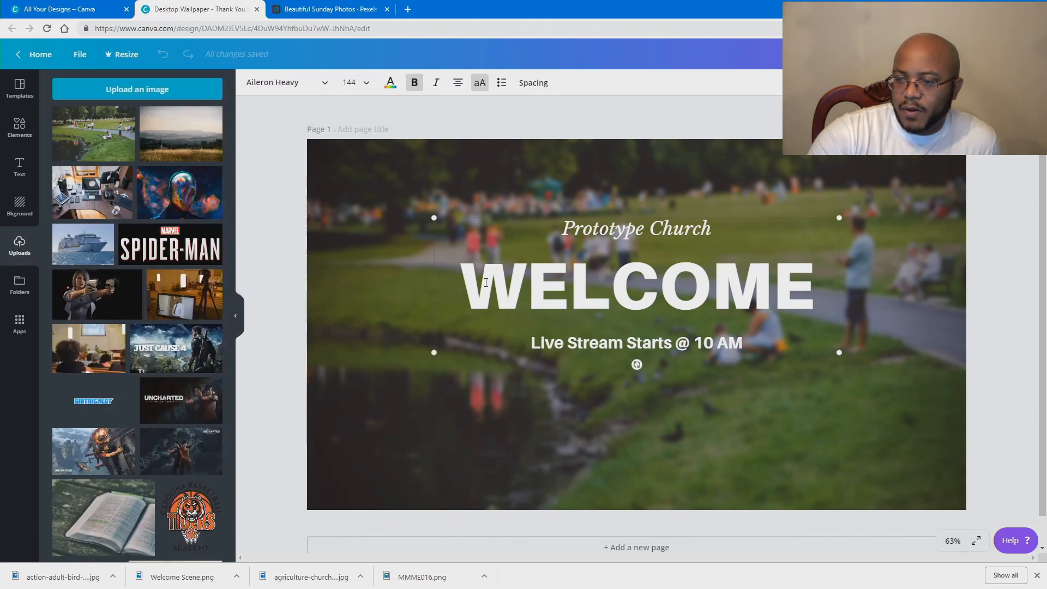
drag(471, 284, 799, 286)
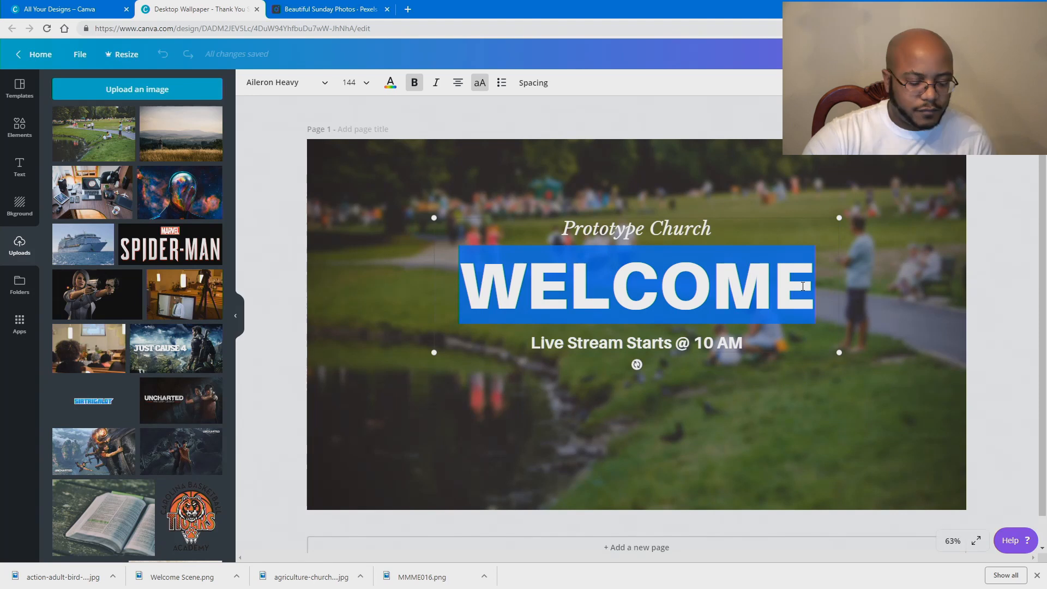
text(THANKS)
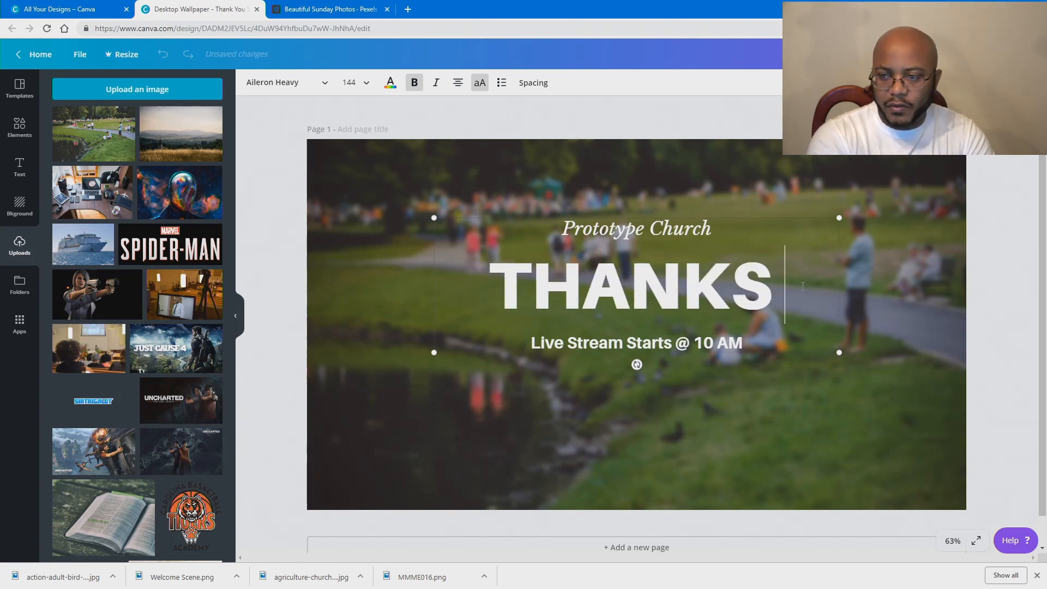
text( FOR J)
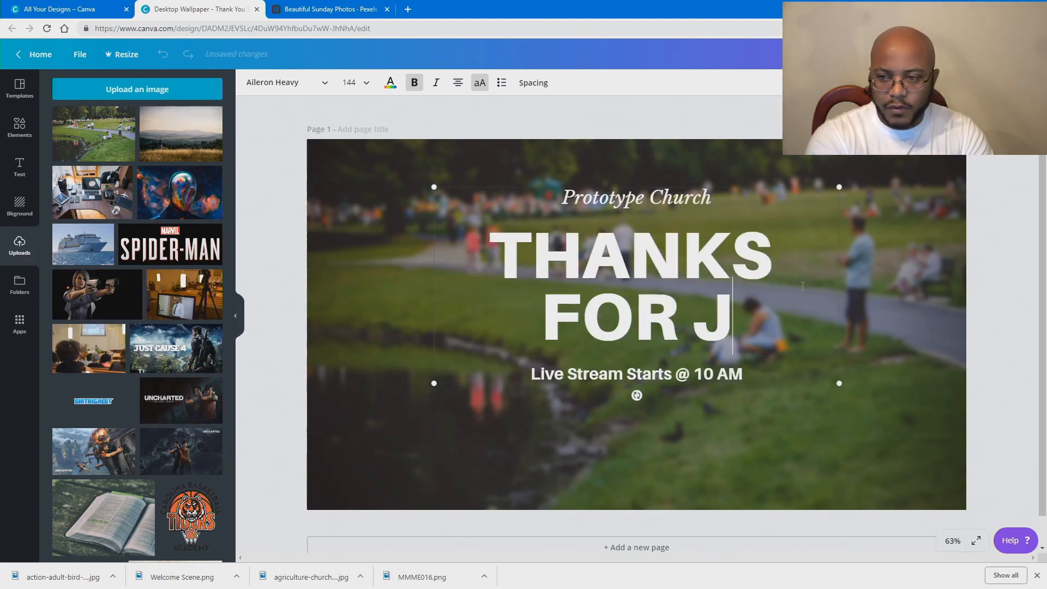
text(OININ)
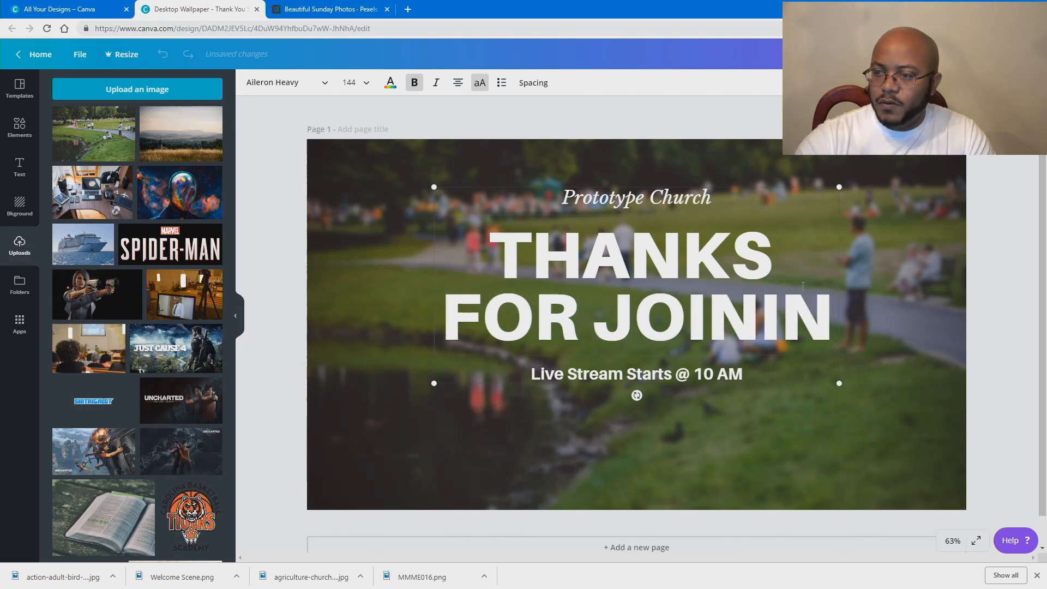
key(BackSpace)
key(BackSpace)
key(BackSpace)
key(BackSpace)
key(BackSpace)
key(BackSpace)
key(BackSpace)
key(BackSpace)
key(BackSpace)
key(BackSpace)
key(BackSpace)
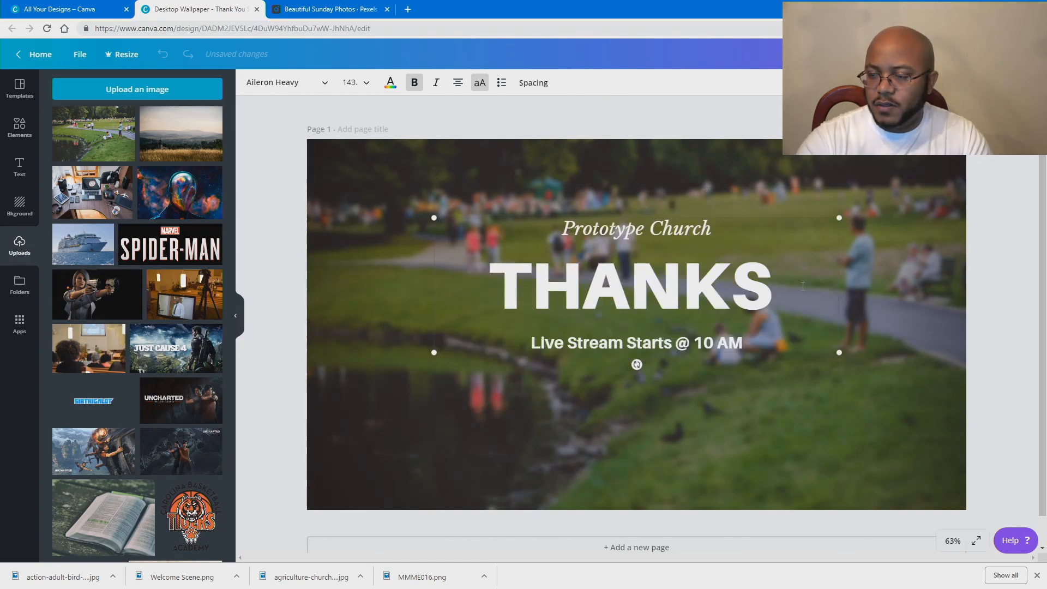
Step: Replace the headline text with "WATCHING"
key(ctrl+a)
text(WATCHING)
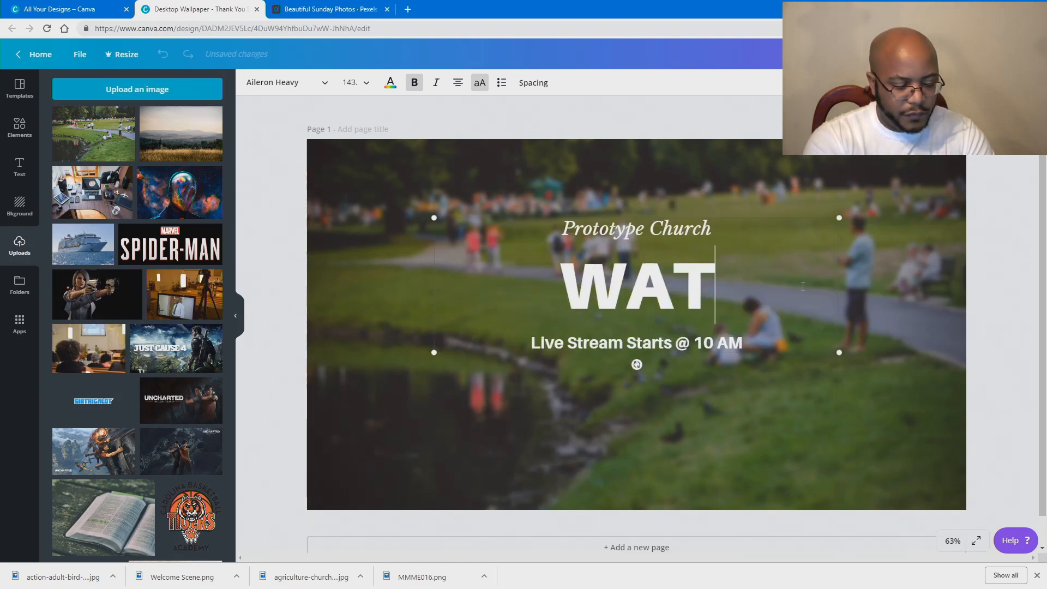
Step: Change the "Prototype Church" line above the headline to the Aileron Regular font and remove its italic style
click(662, 229)
drag(731, 227, 579, 219)
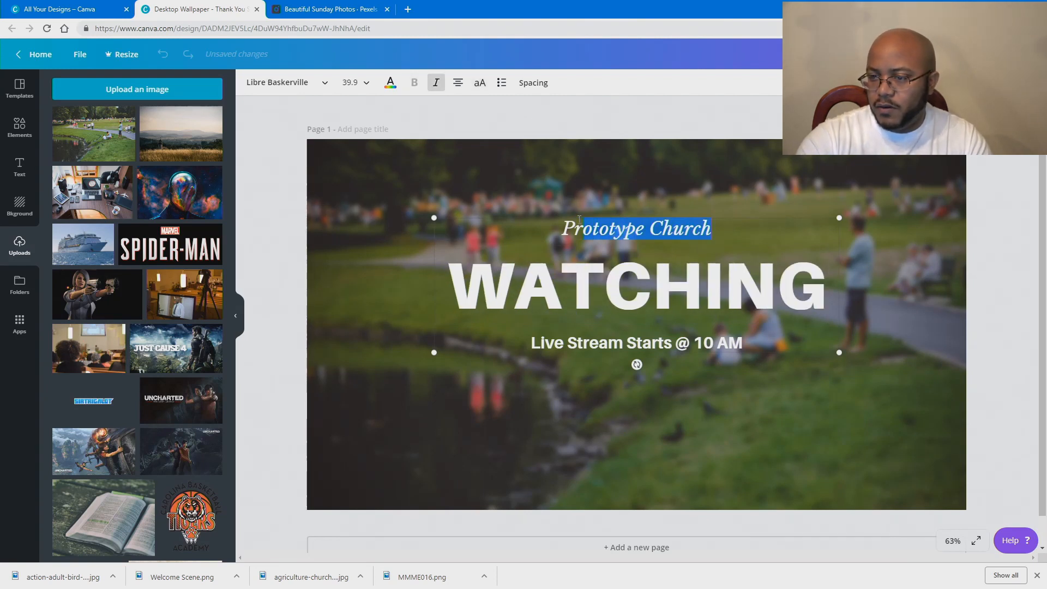
click(603, 288)
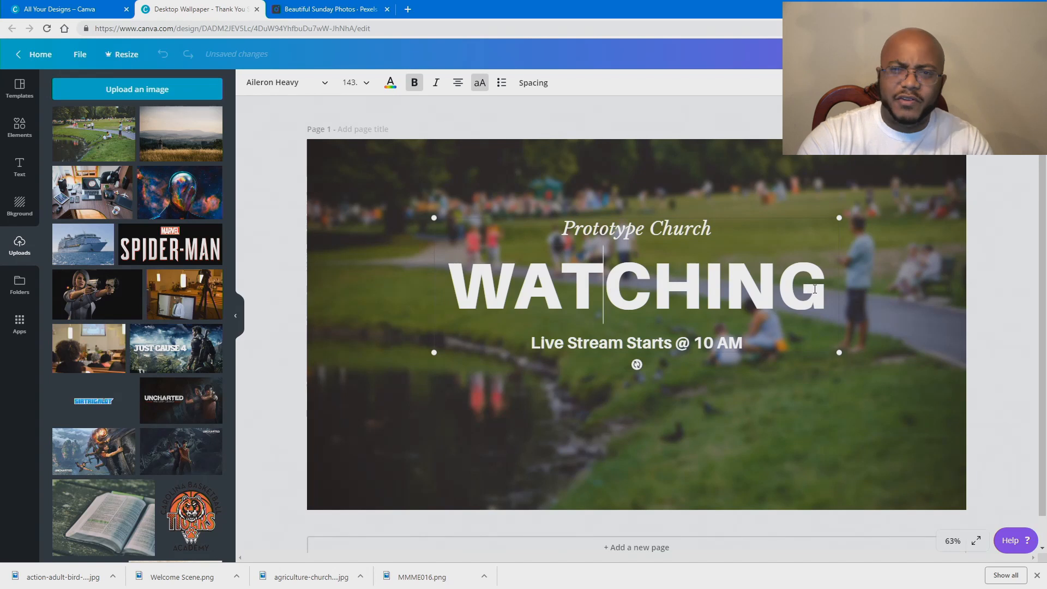
drag(814, 289, 460, 287)
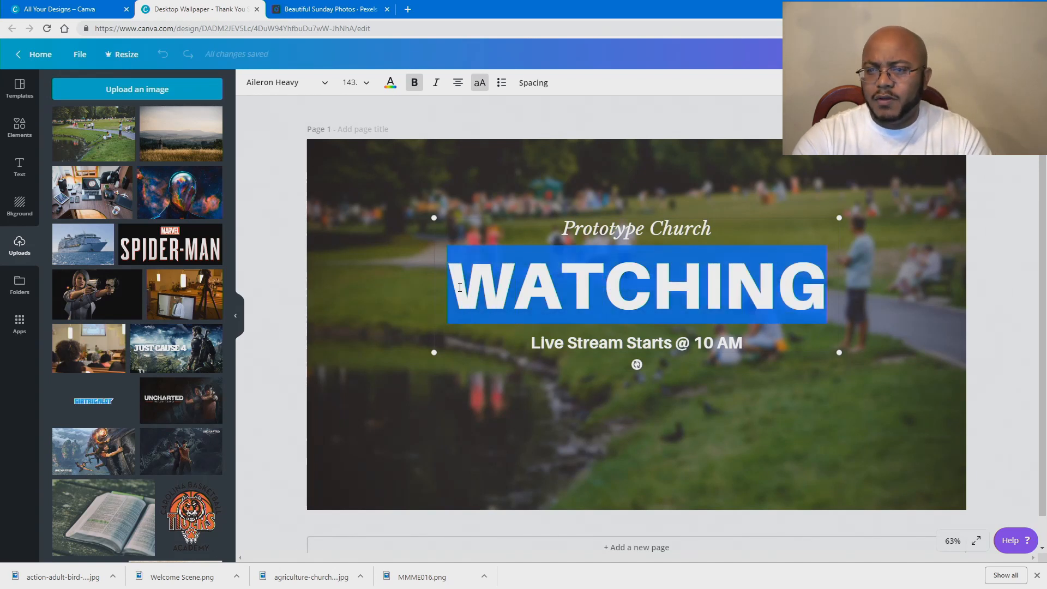
click(322, 84)
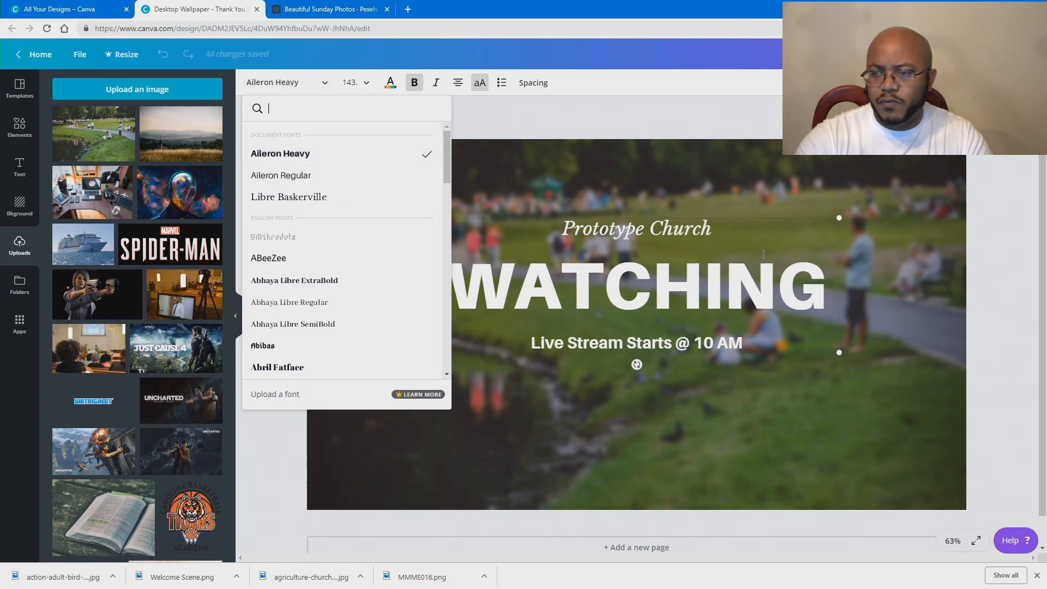
double_click(682, 230)
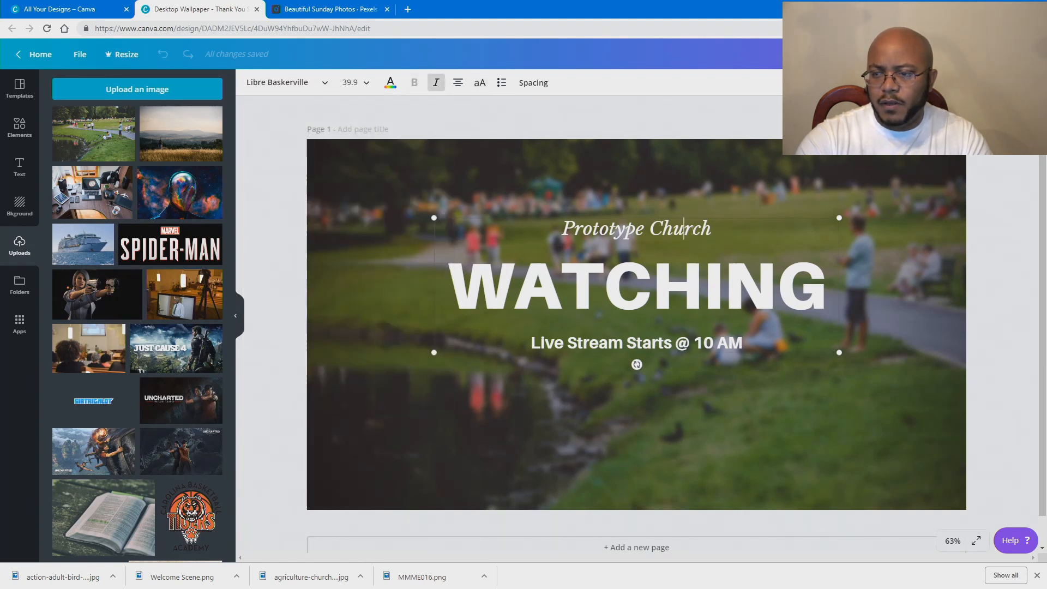
drag(719, 228, 562, 228)
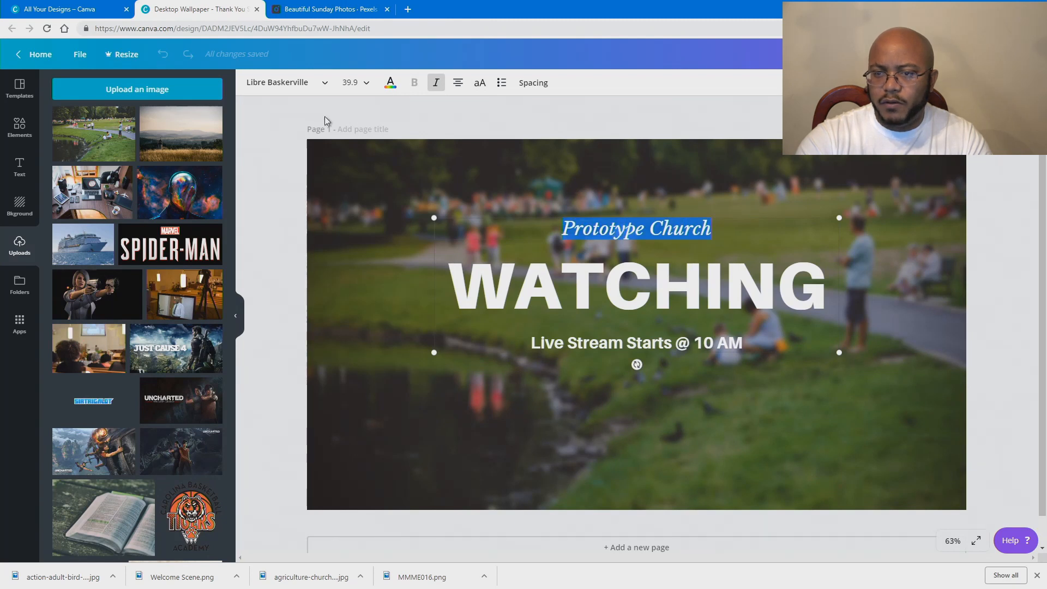
click(305, 83)
click(288, 173)
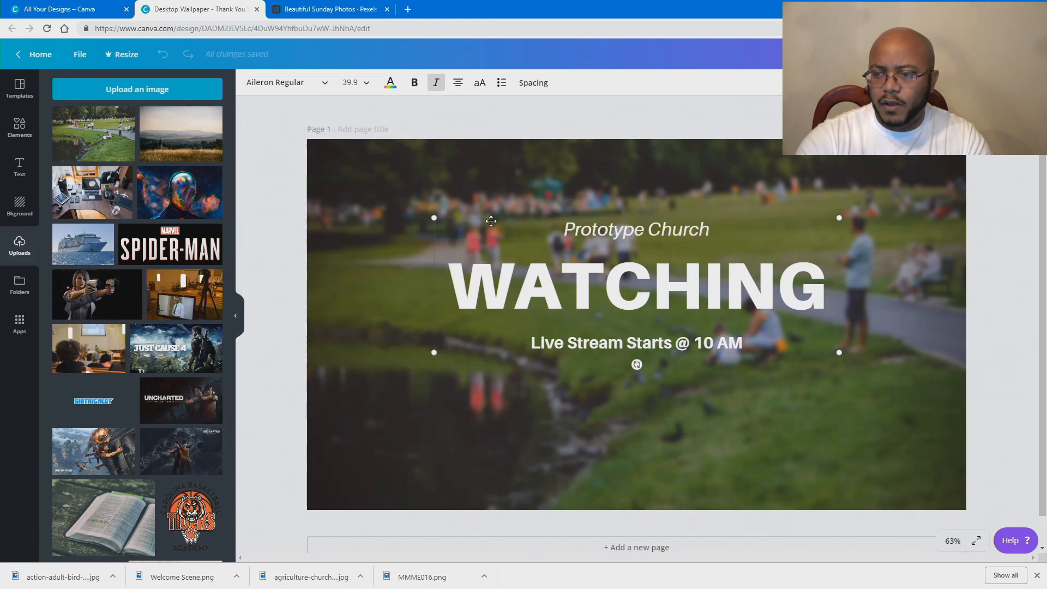
drag(713, 228, 576, 230)
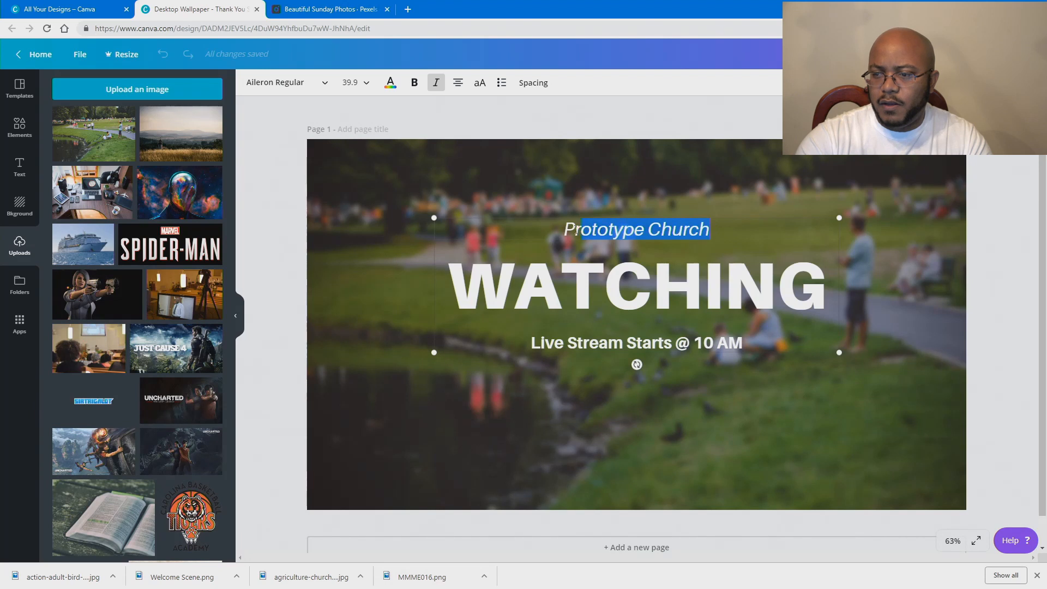
click(436, 84)
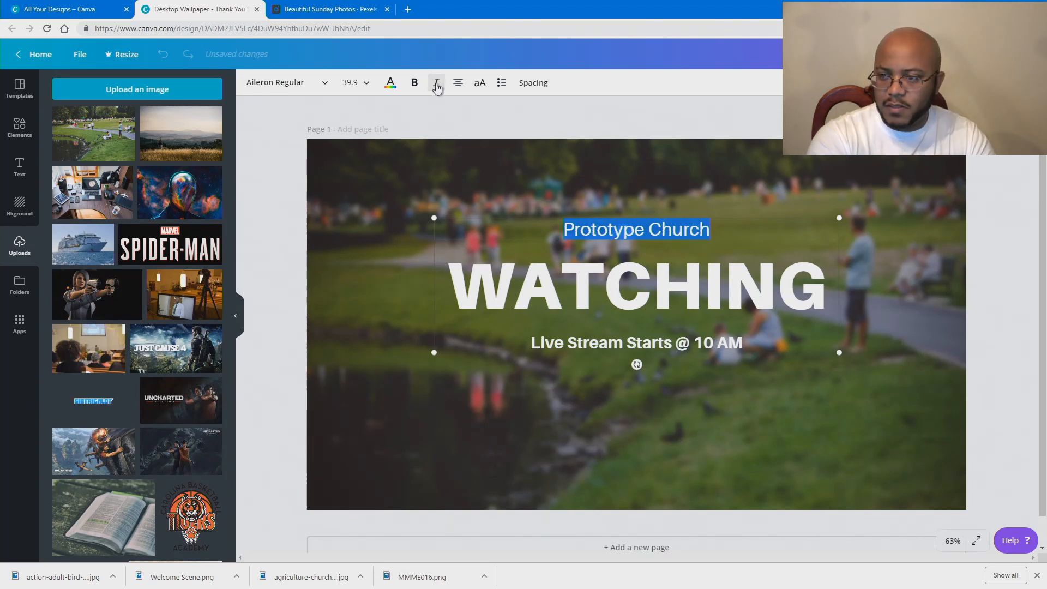
Step: Replace the "Prototype Church" line with "Thanks For"
drag(710, 229, 545, 228)
text(Thanks)
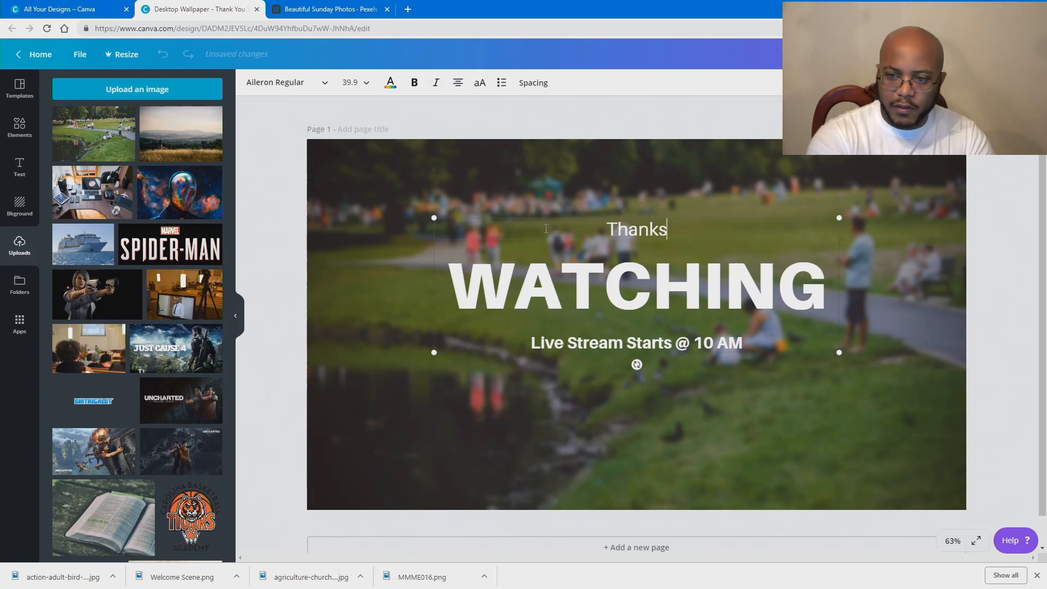
text( For)
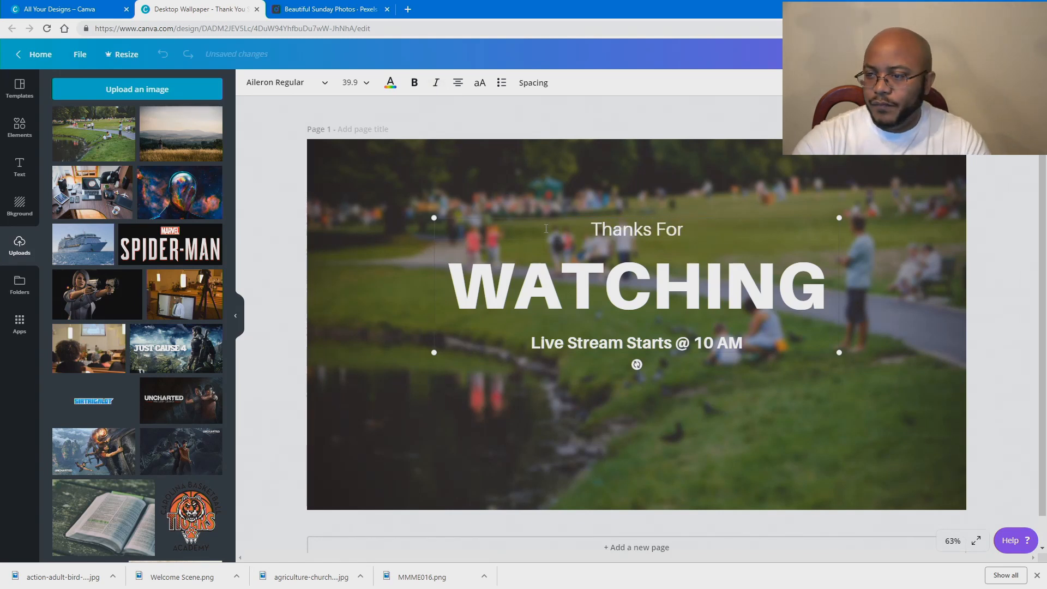
Step: Try replacing the live stream time below the headline with "Visit Us Stop By If You Are In The Area"
click(744, 343)
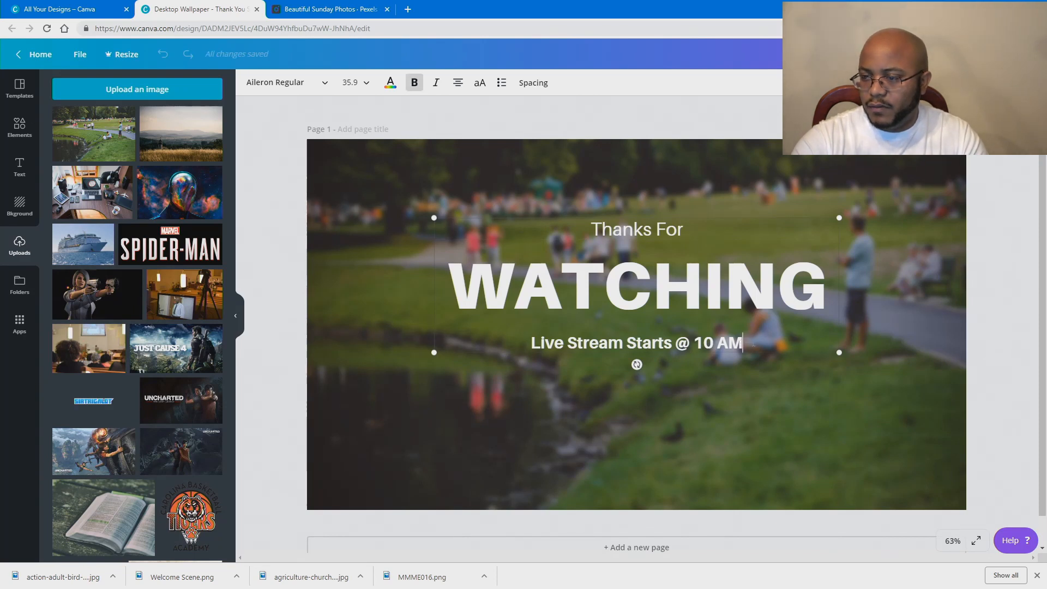
drag(744, 342, 534, 340)
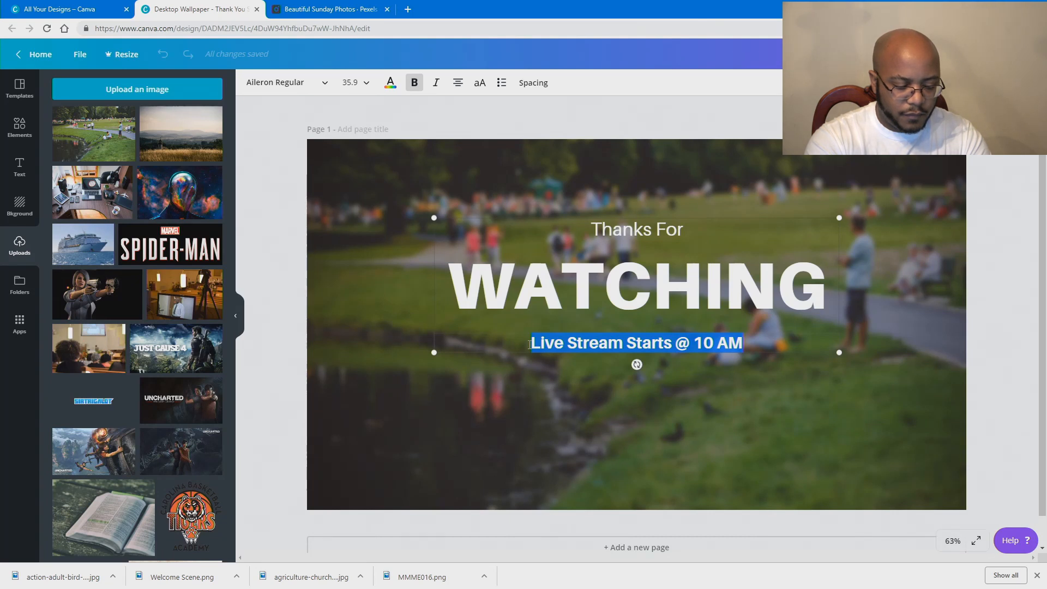
text(If You Ar)
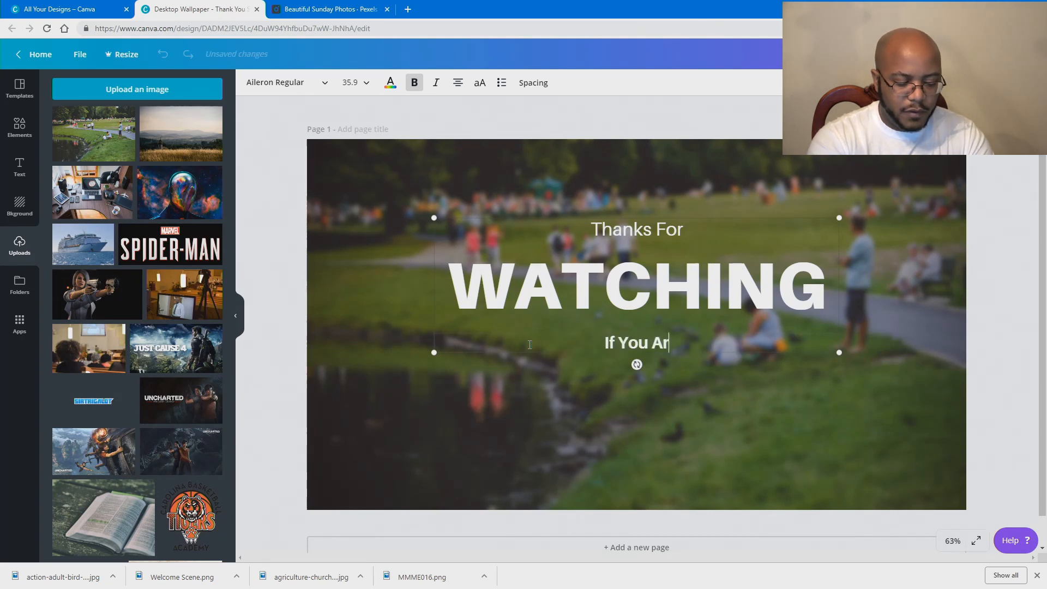
text(e In The)
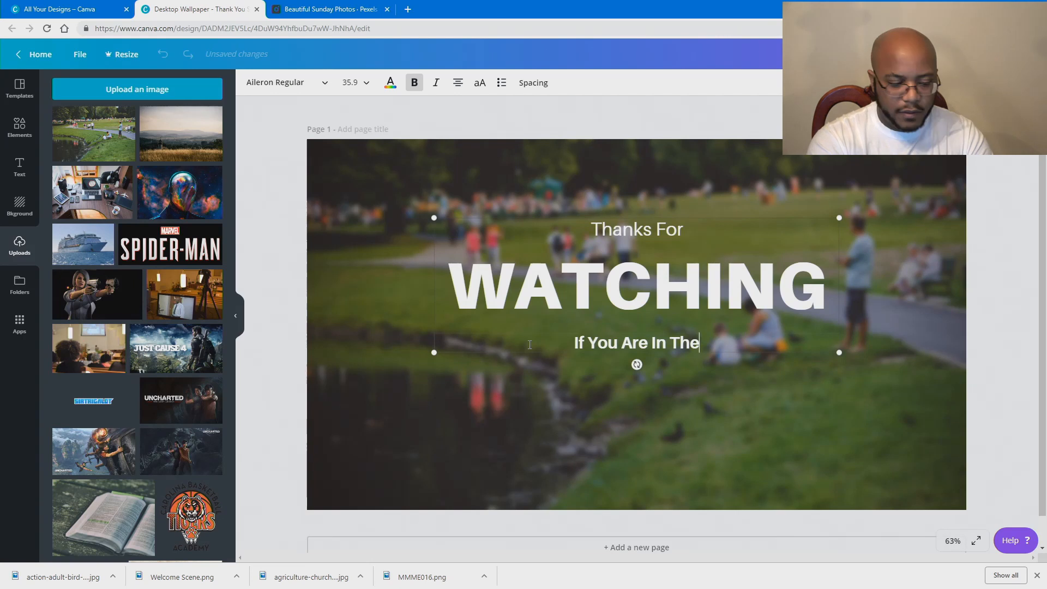
key(ctrl+a)
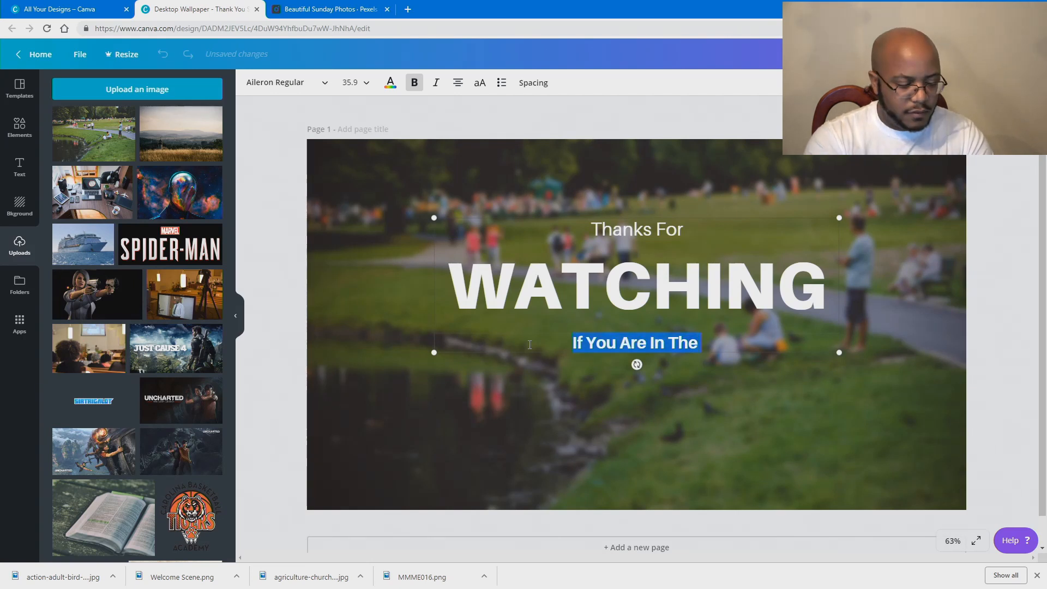
text(Stop By )
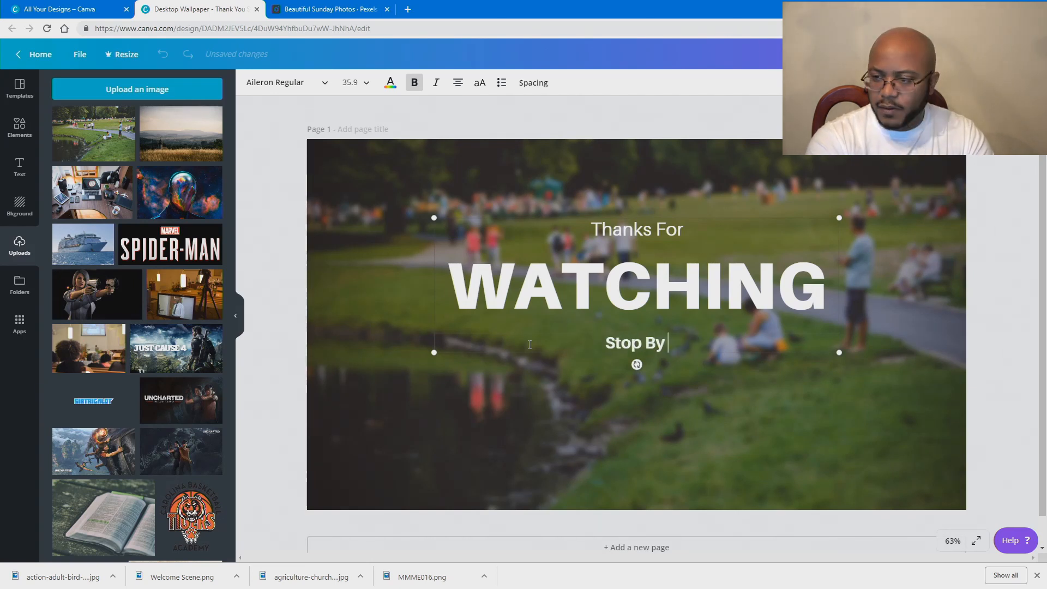
text(If Yo)
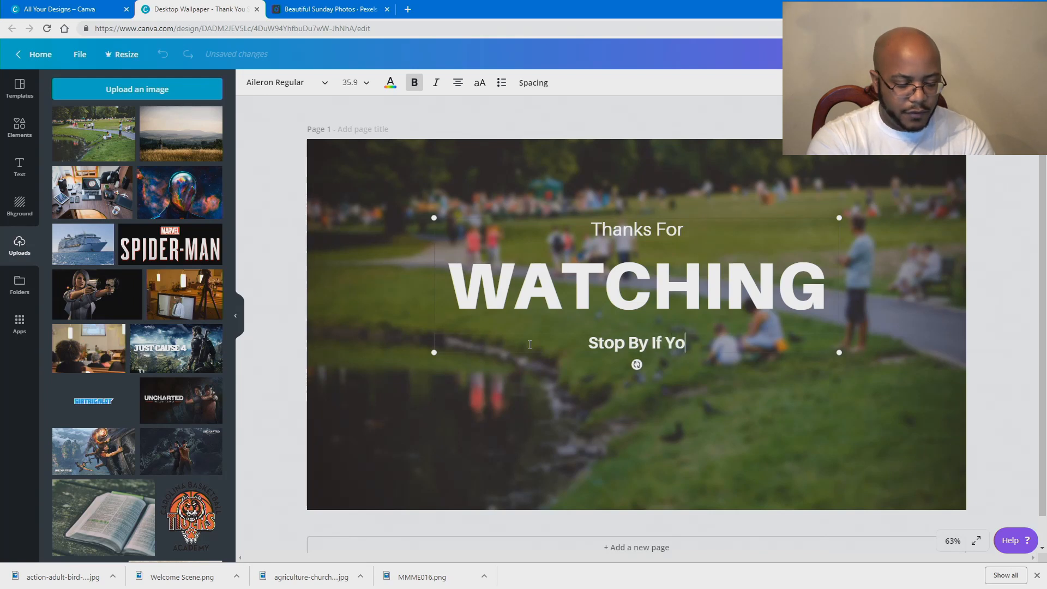
text(u Are In The Aera)
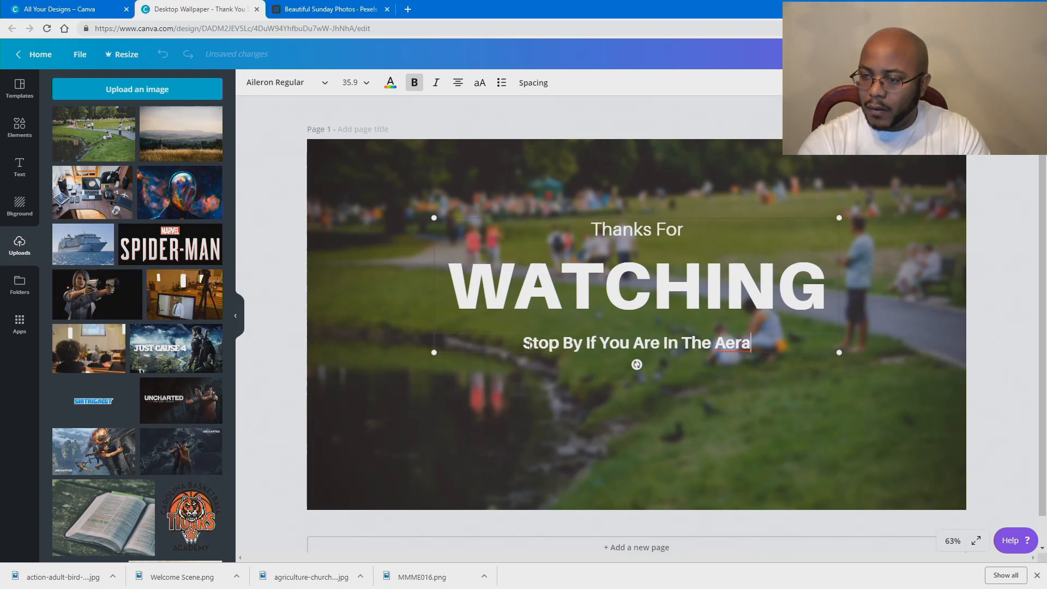
key(BackSpace)
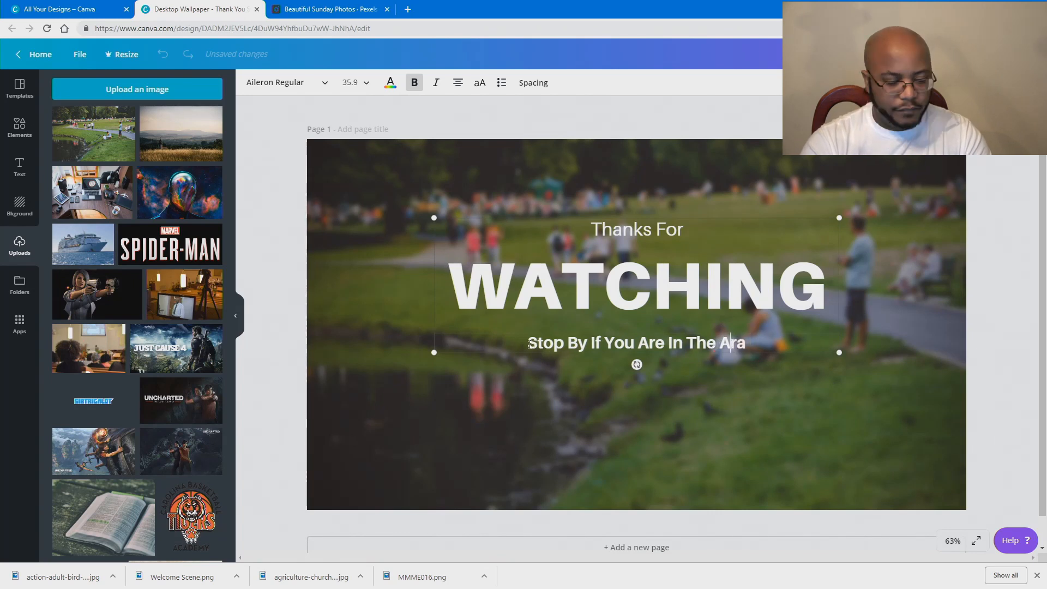
key(Right)
text(e)
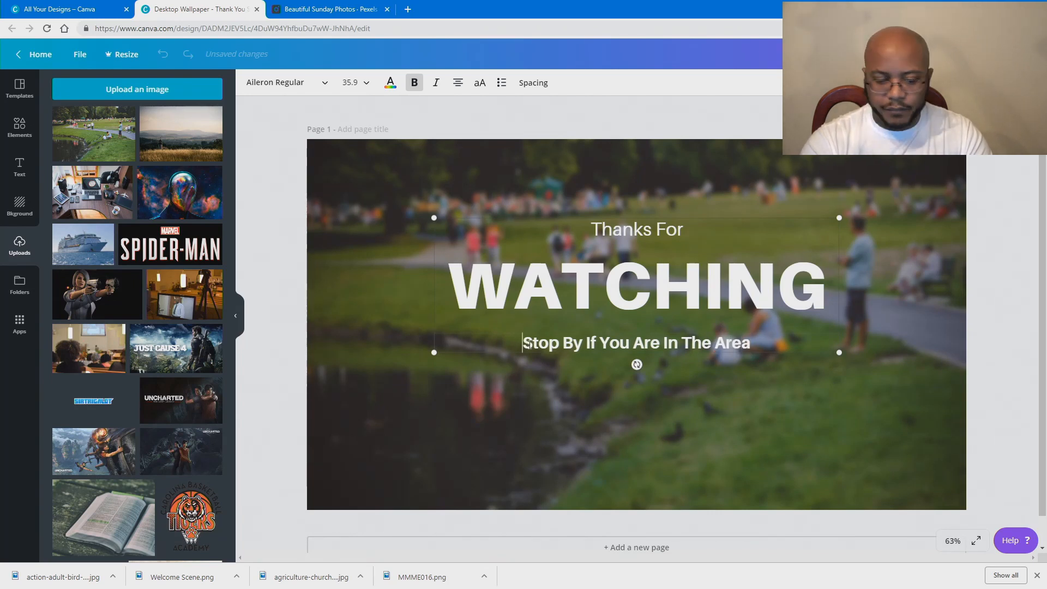
text(Visit Us)
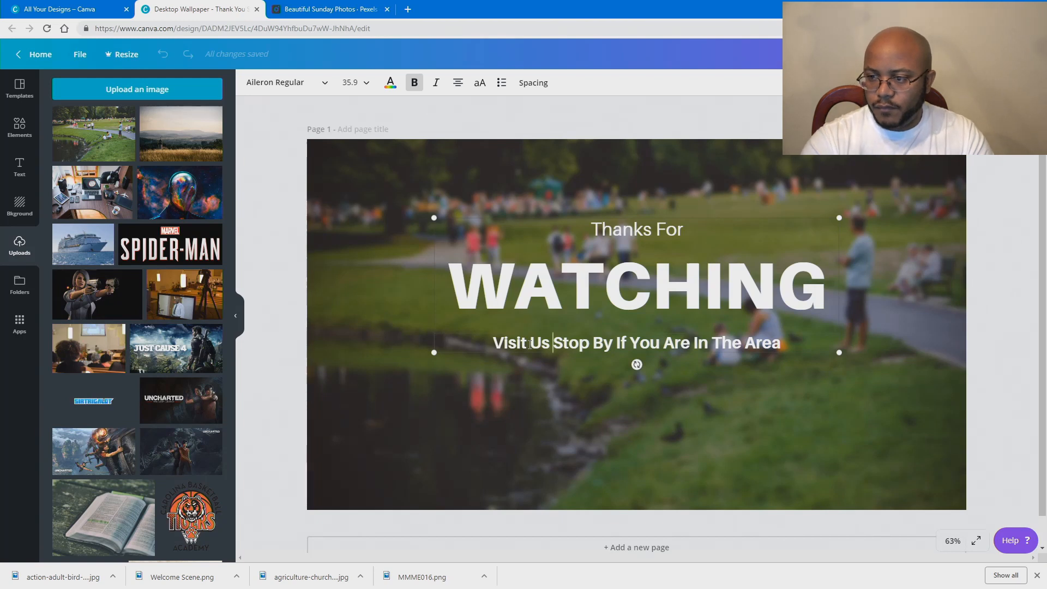
Step: Replace the line below the "WATCHING" headline with "Like * Share * Subscribe"
key(ctrl+a)
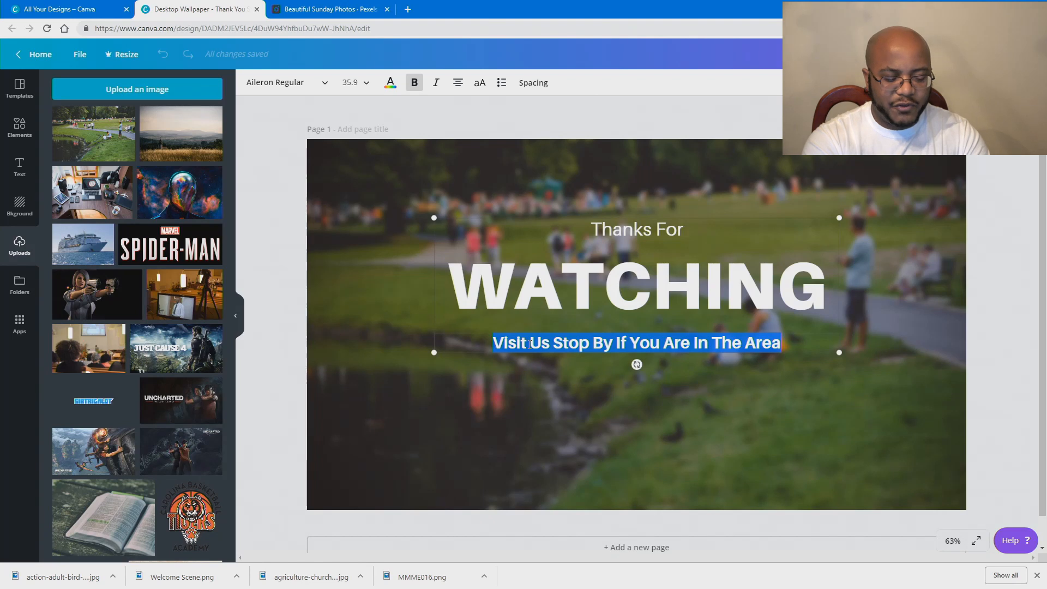
text(Like)
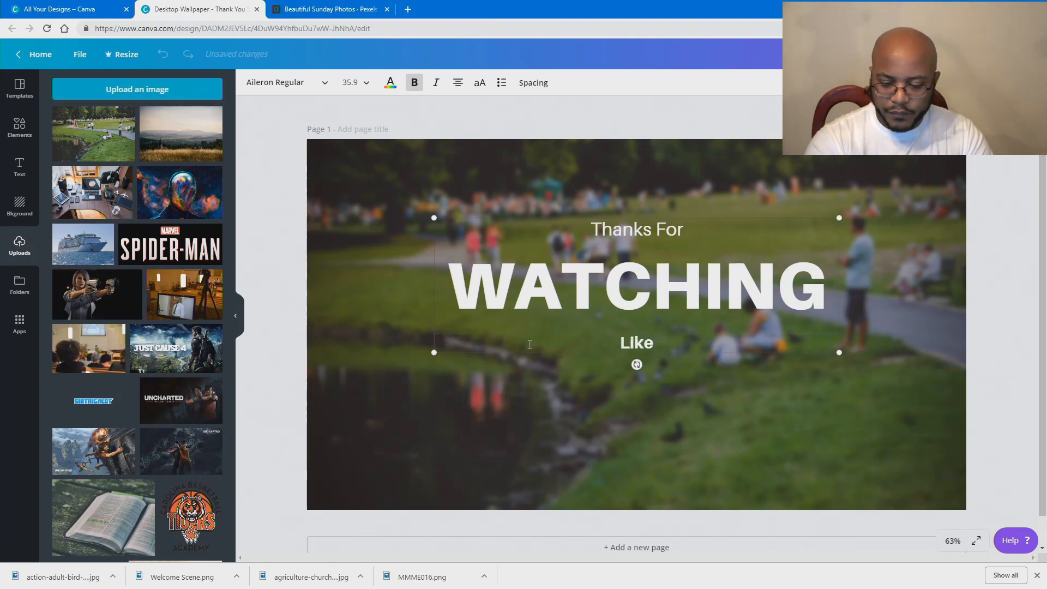
text( *)
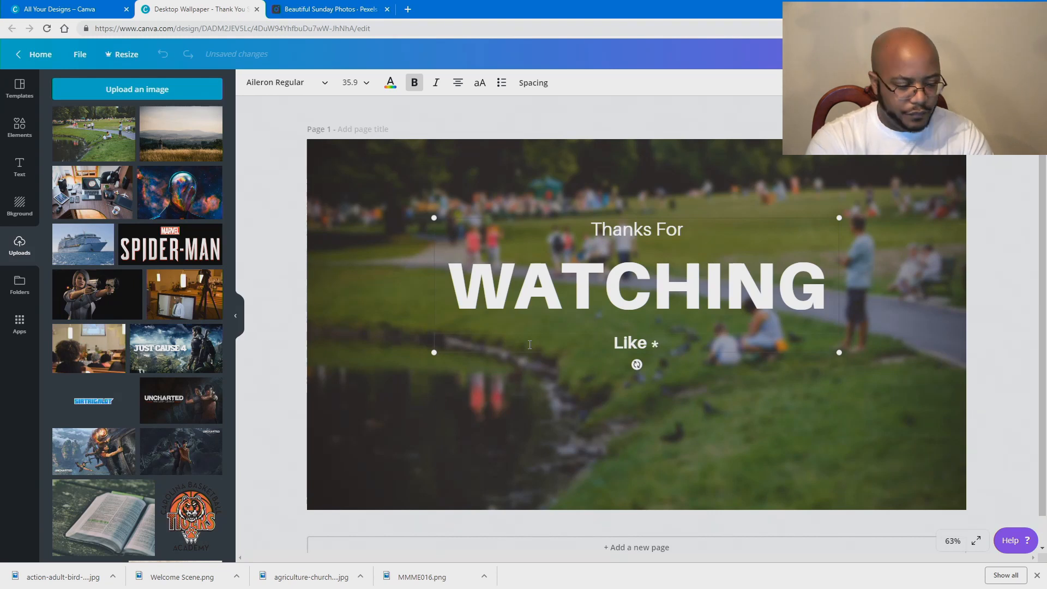
text( Share)
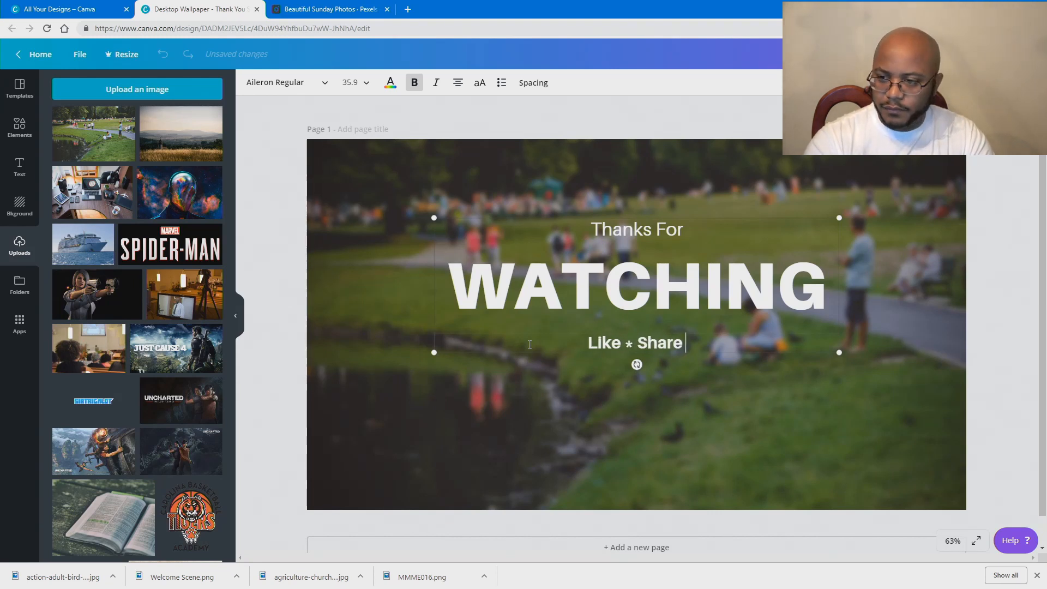
text( * Subs)
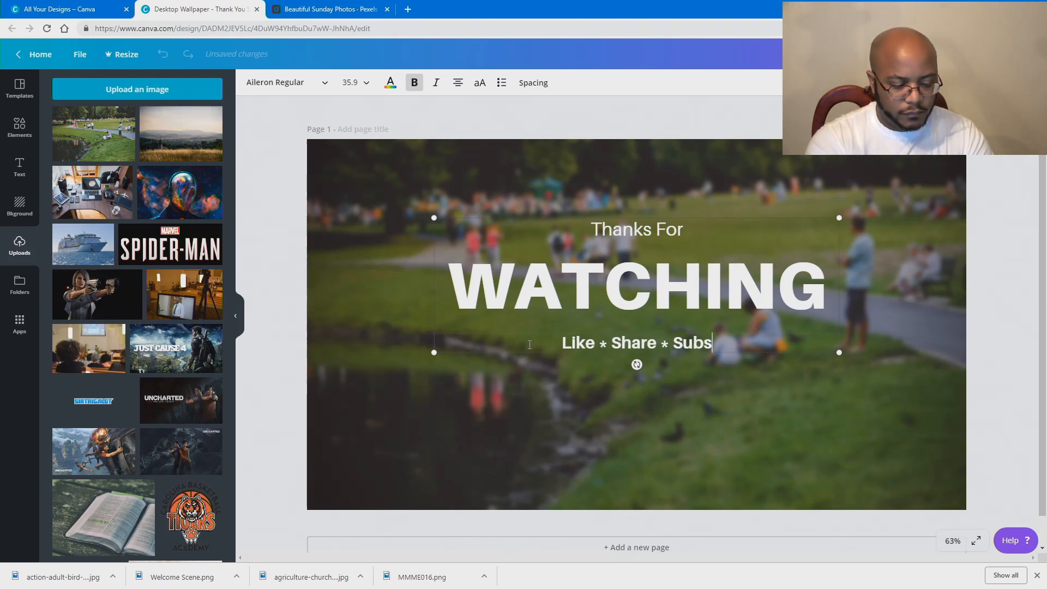
text(cri)
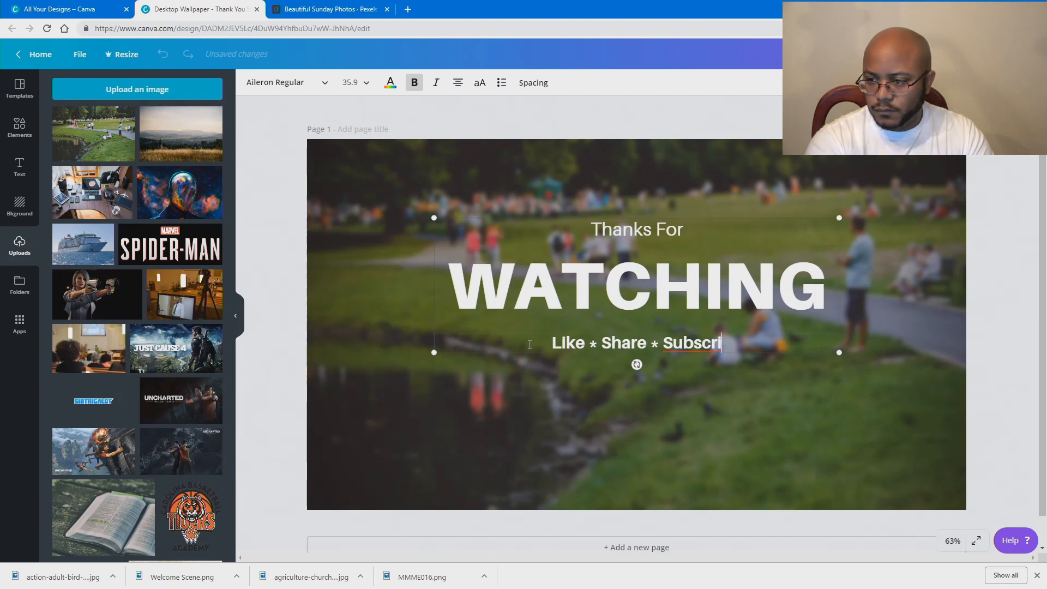
text(be)
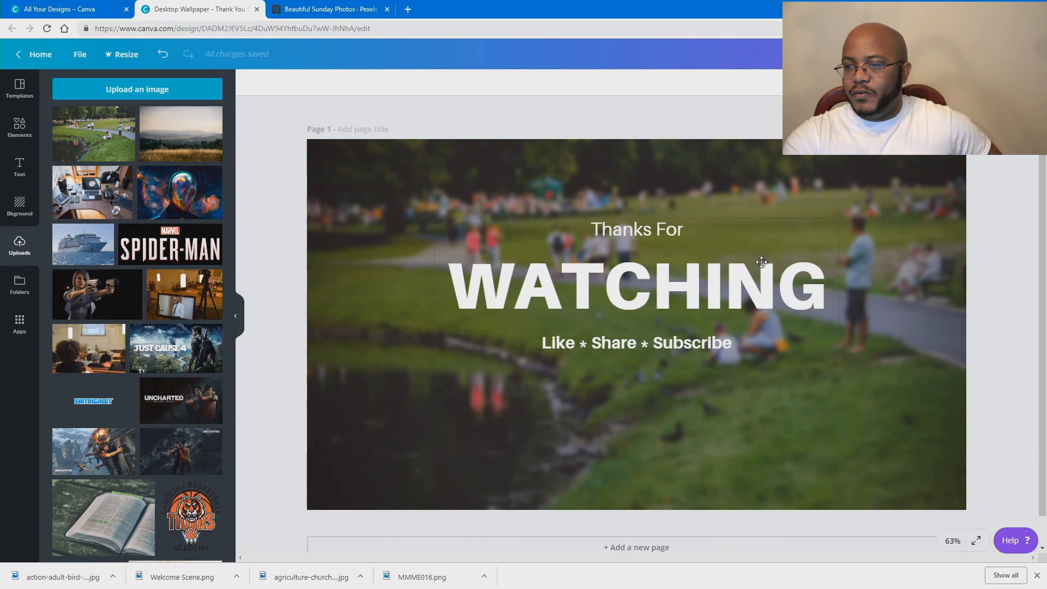
Step: Enlarge the text group until the "WATCHING" headline is about size 172, and center the group on the page
drag(760, 270, 757, 304)
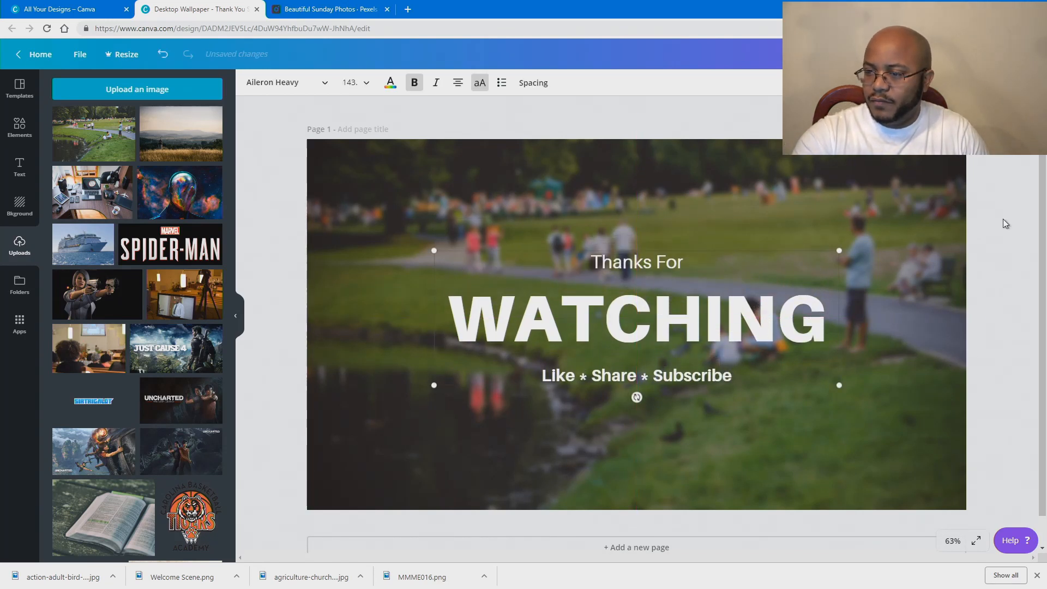
click(1005, 224)
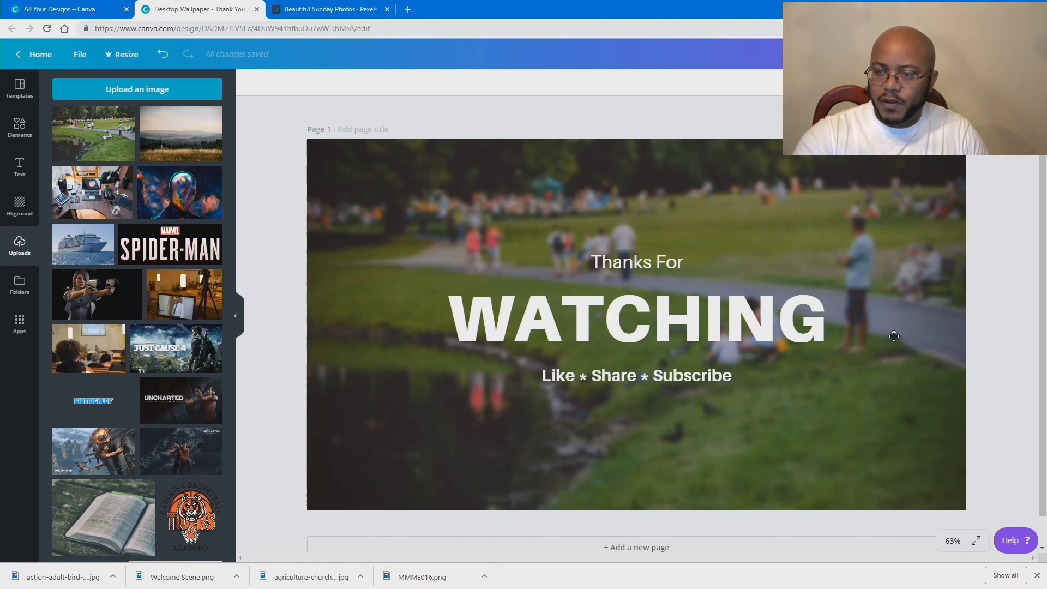
click(601, 325)
drag(433, 248, 354, 224)
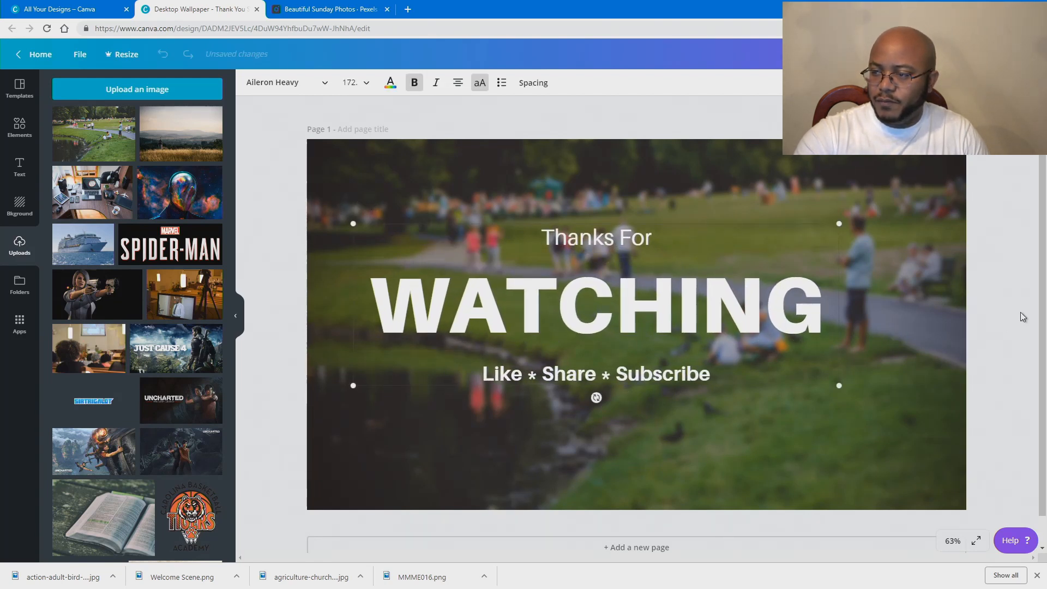
drag(720, 303, 760, 316)
click(998, 276)
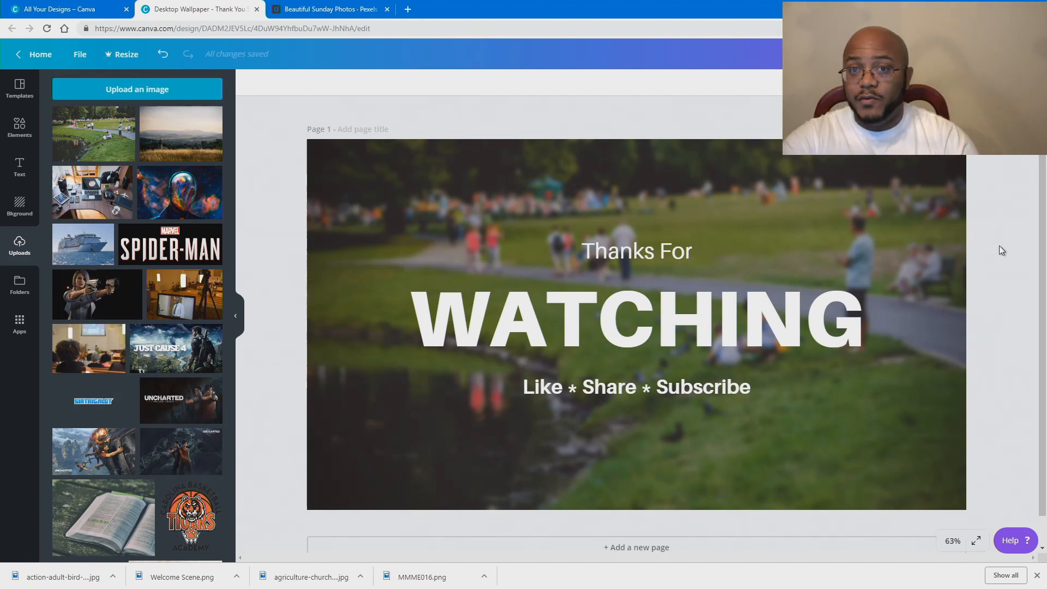
Step: Download the Thank You Scene design as a PNG and dismiss the Canva for Work trial offer
click(992, 55)
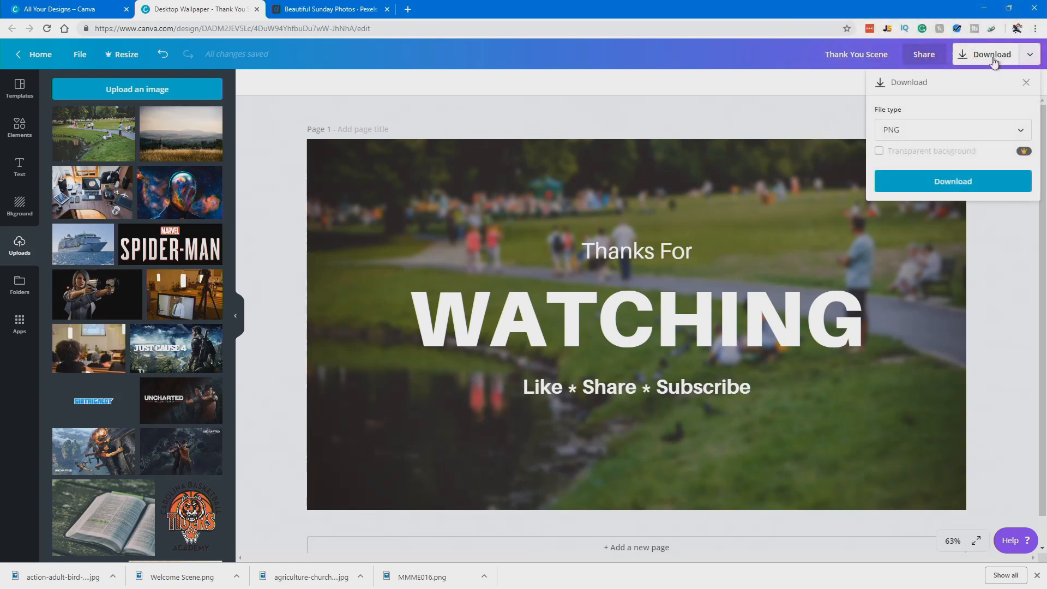
click(949, 187)
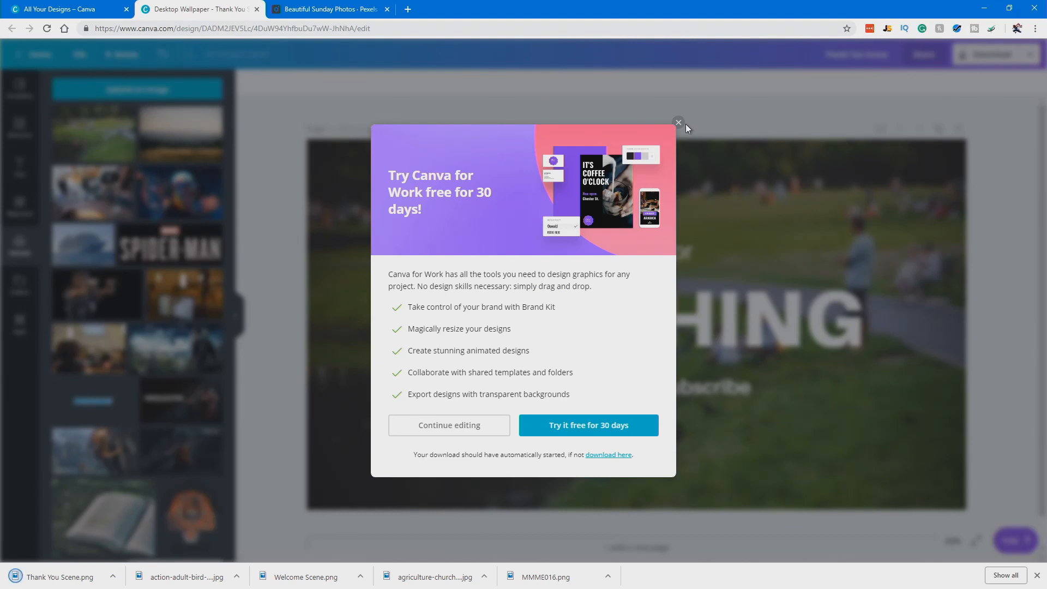
click(678, 122)
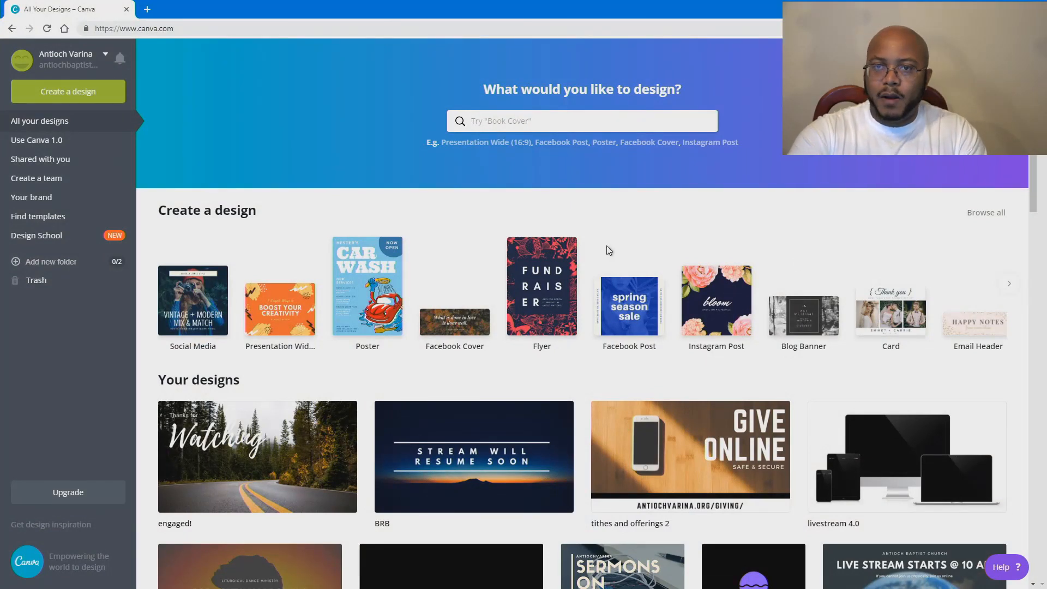
Step: Open the existing "Antioch baptist church" and "tithes and offerings 2" designs from the designs list to view them as examples
scroll(769, 329, down, 3)
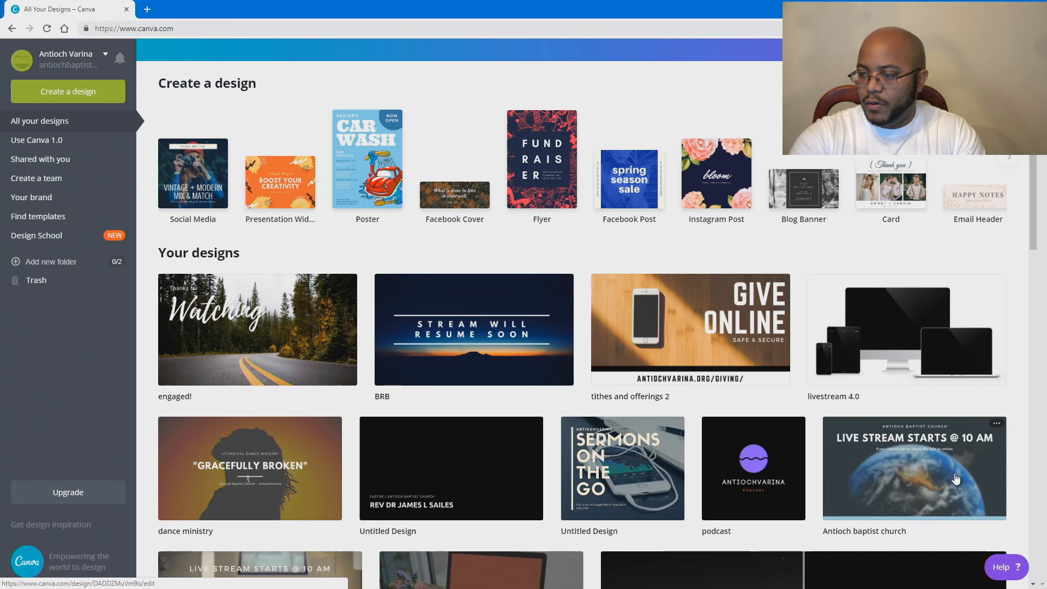
click(934, 466)
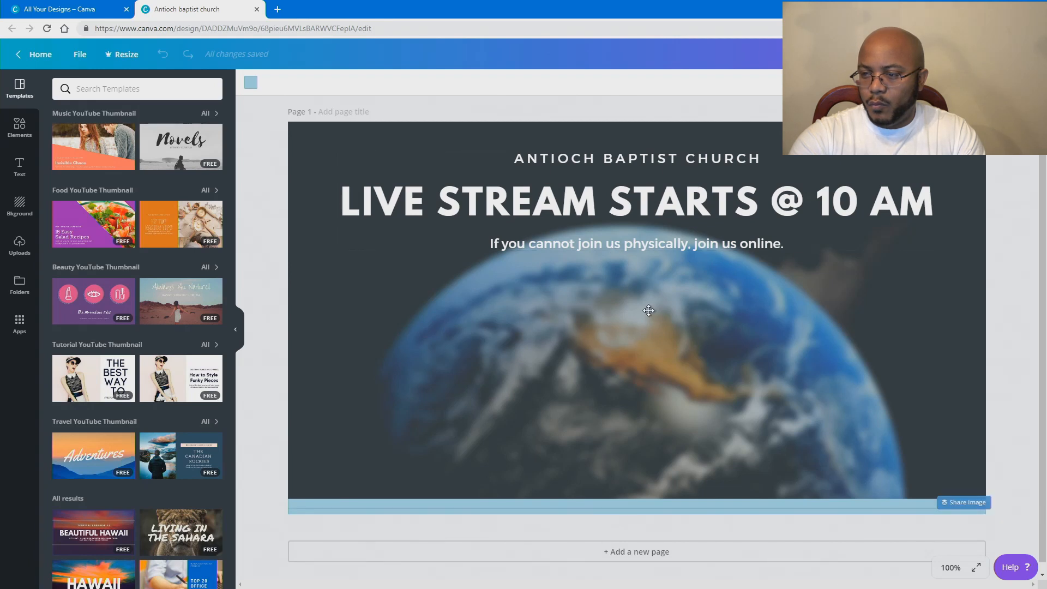
click(57, 9)
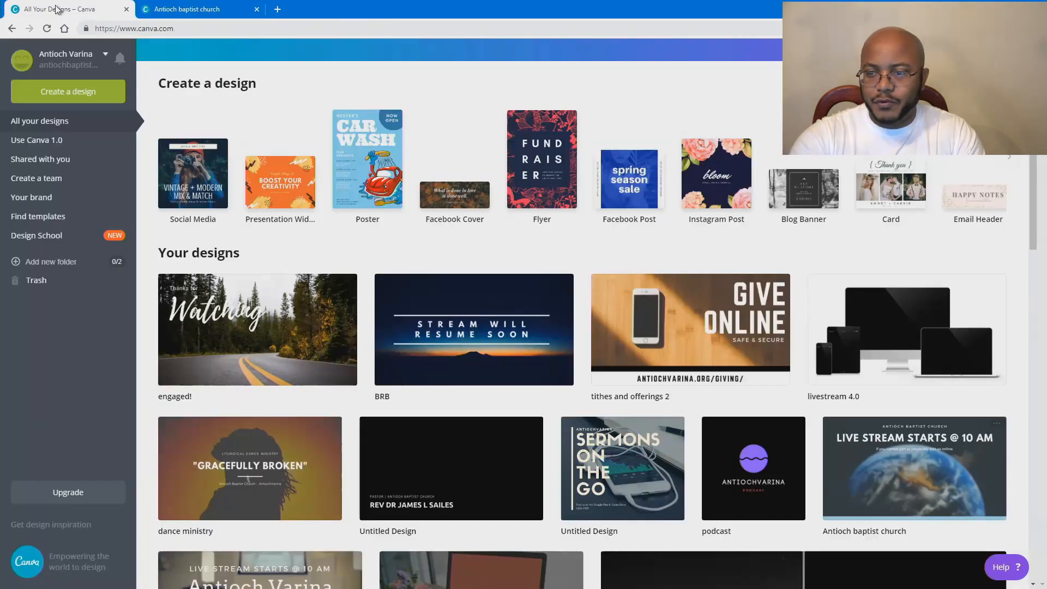
click(732, 333)
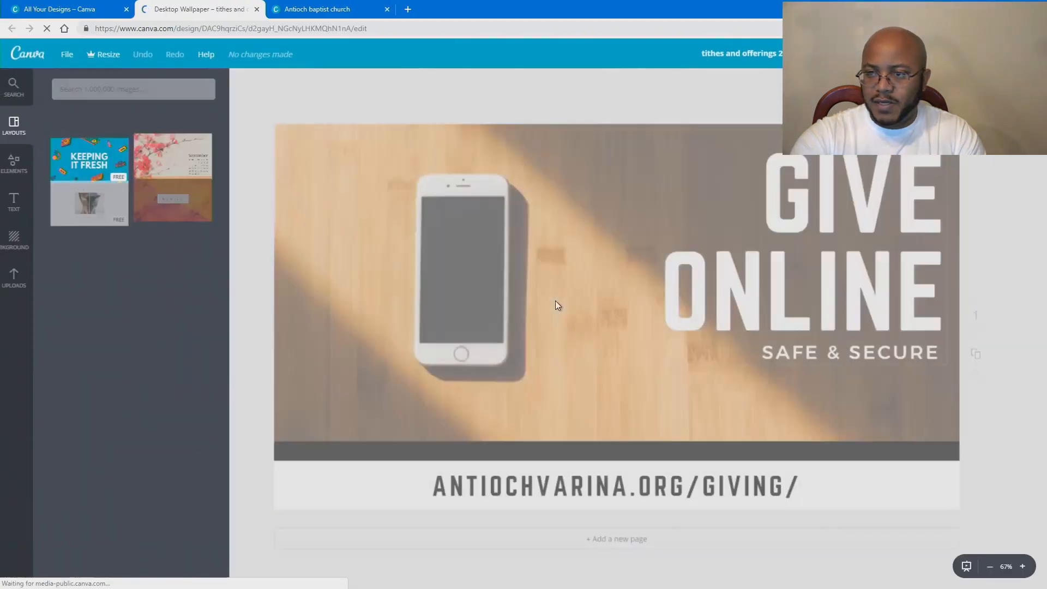